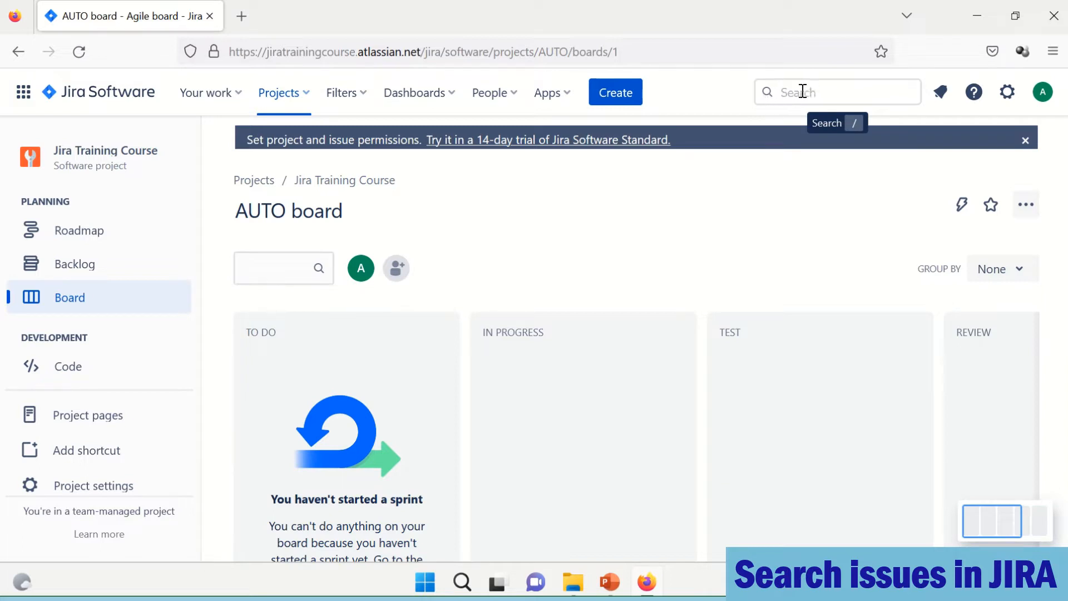
# Search Jira for auto-2 and limit the results to the Jira Training Course project
pyautogui.click(793, 92)
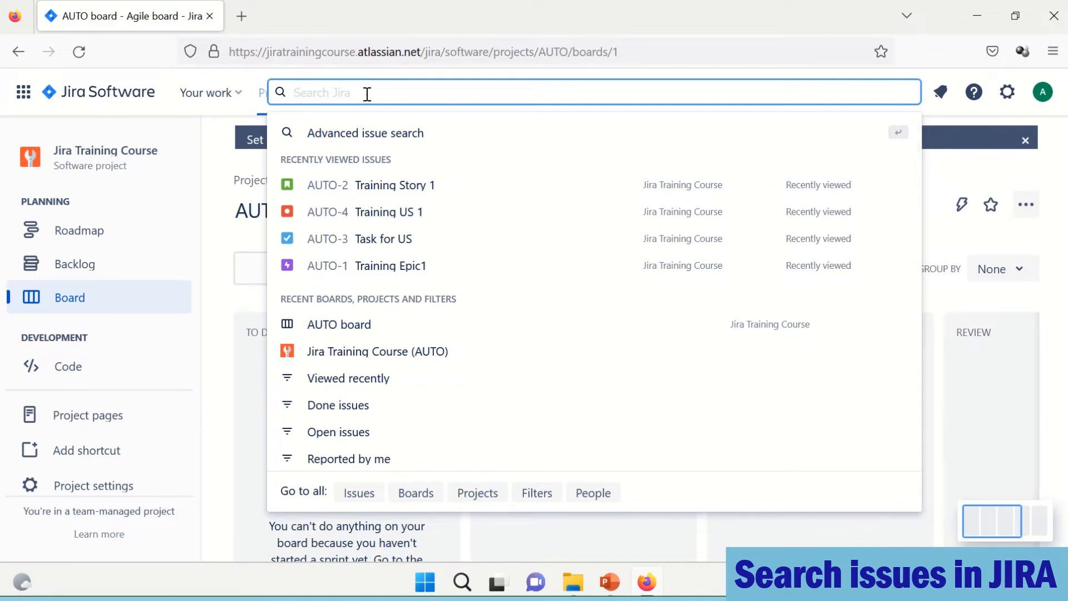
pyautogui.write('au')
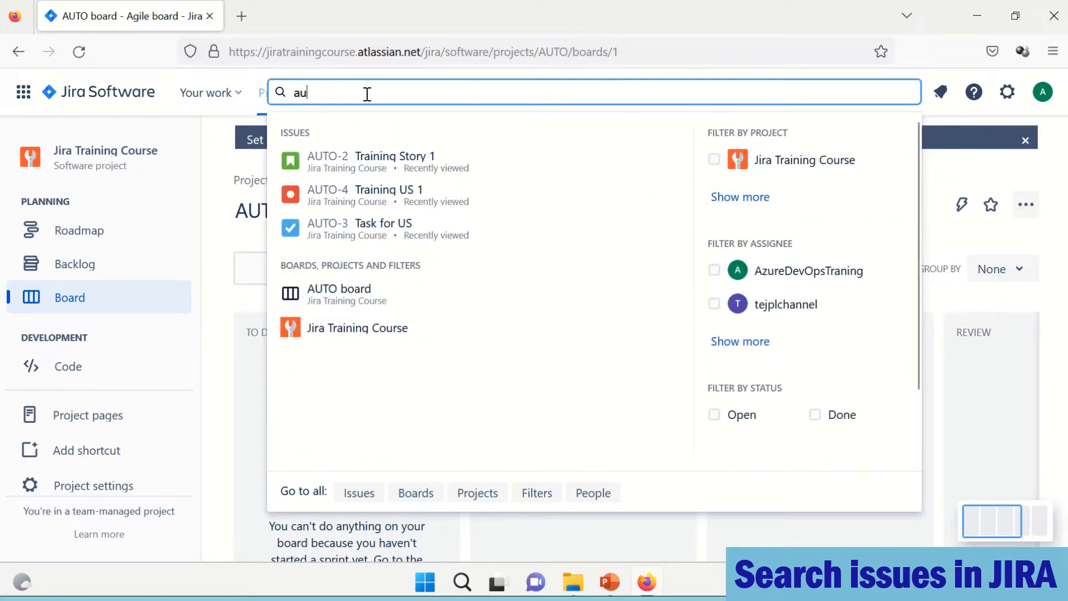
pyautogui.write('to')
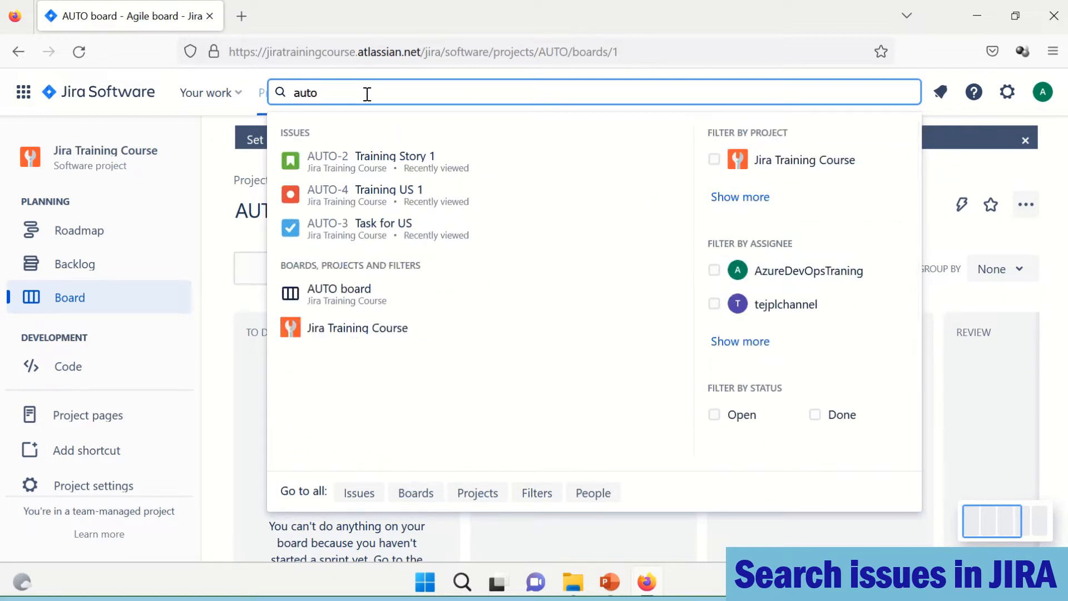
pyautogui.write('-2')
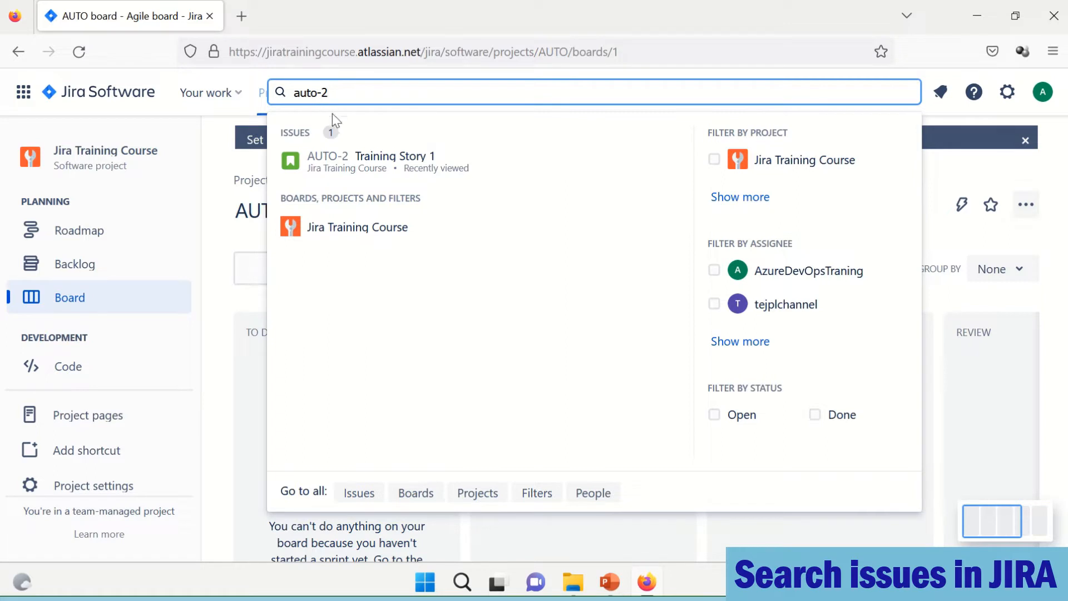
pyautogui.click(746, 207)
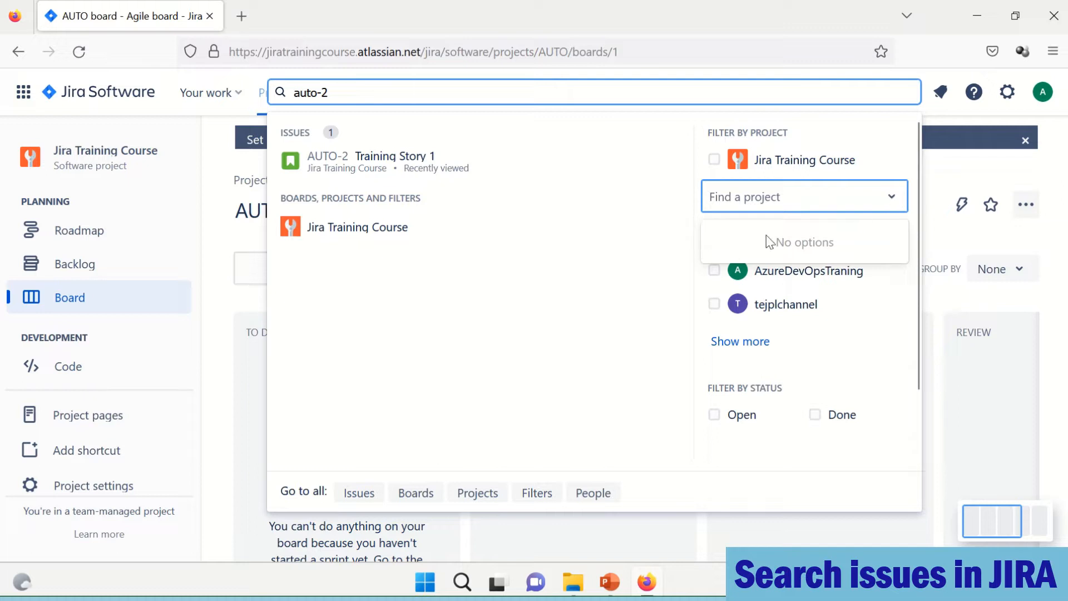
pyautogui.click(532, 289)
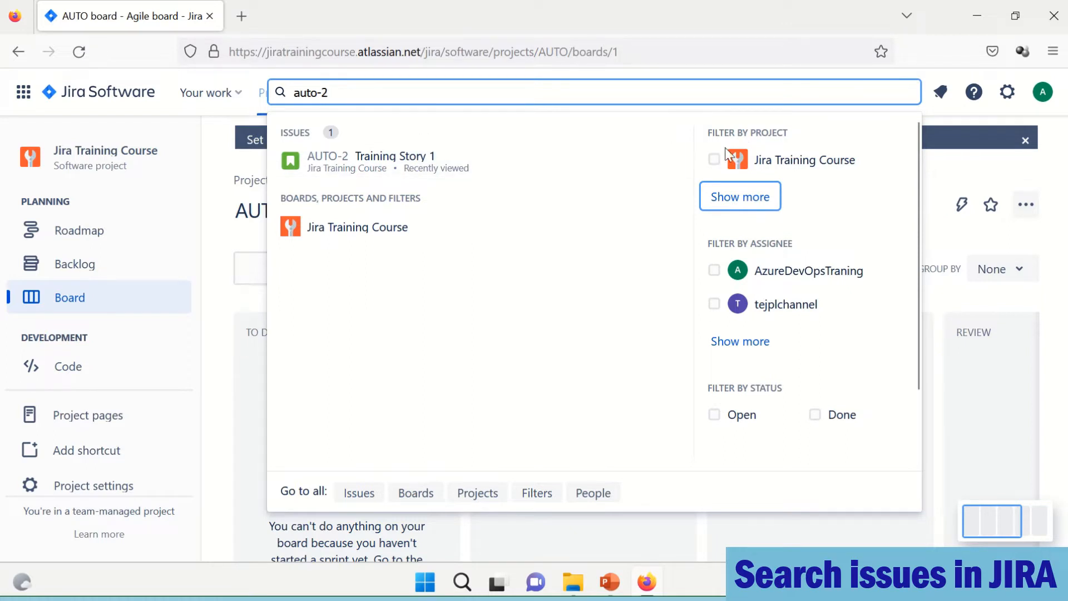
pyautogui.click(714, 160)
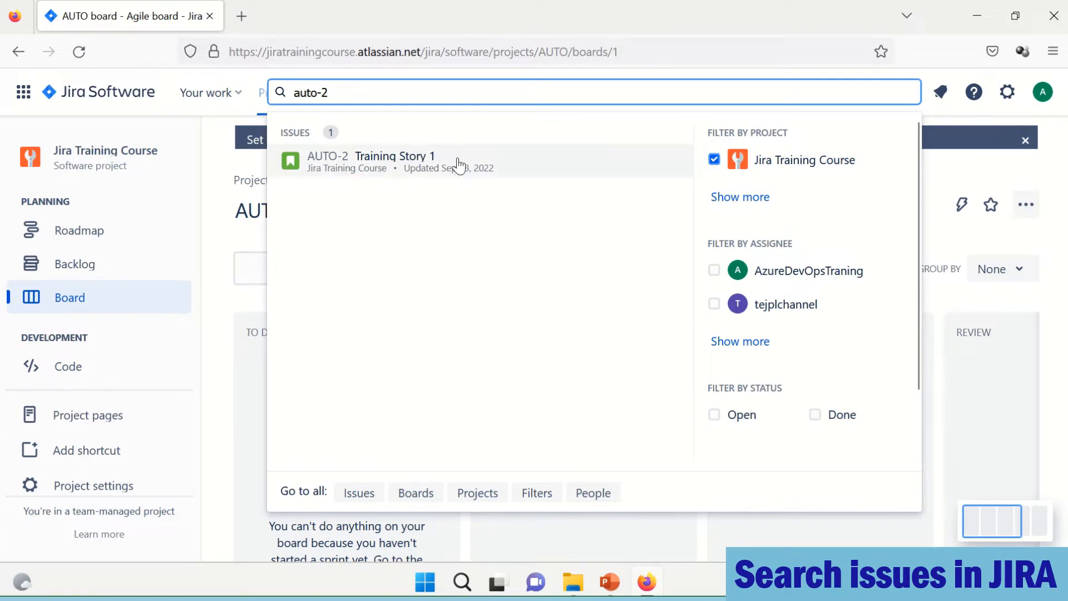
# Replace the search text with "training" and remove the Jira Training Course project filter
pyautogui.doubleClick(310, 95)
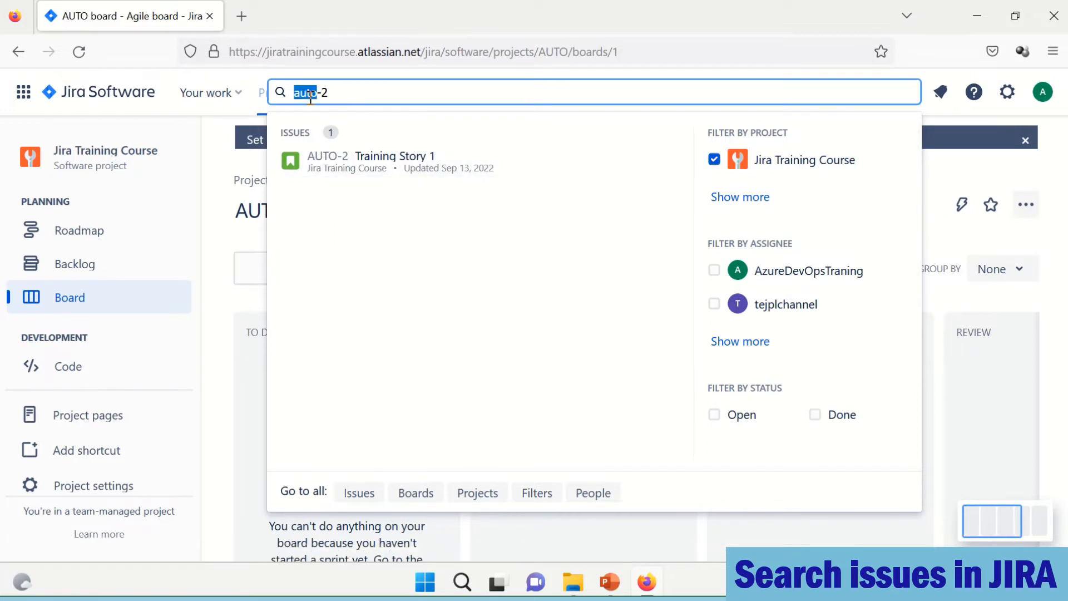
pyautogui.click(310, 96)
pyautogui.write('training')
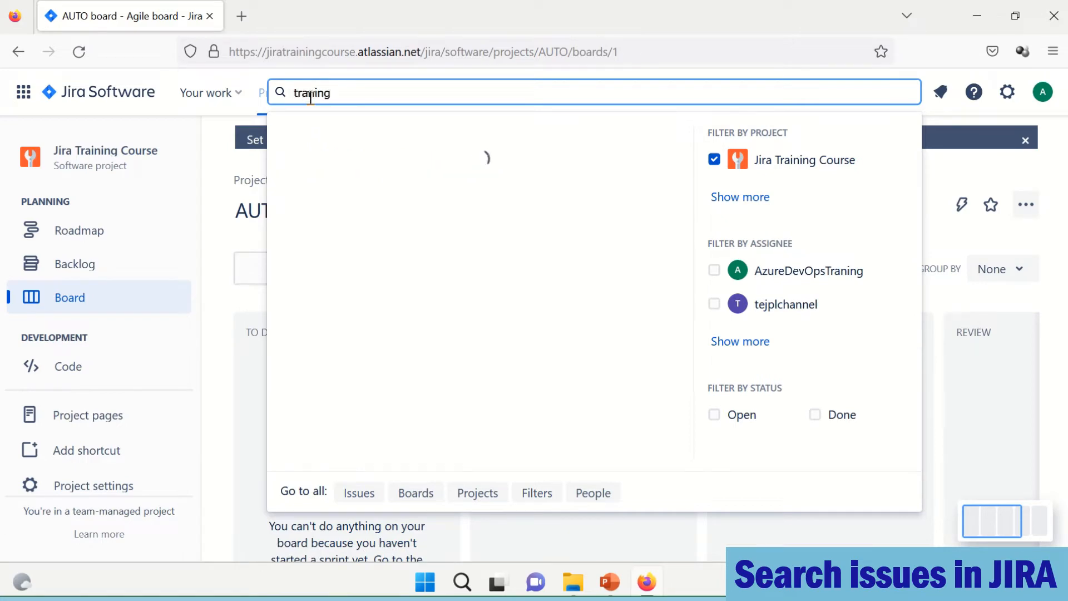
pyautogui.press('BackSpace')
pyautogui.press('BackSpace')
pyautogui.press('BackSpace')
pyautogui.write('in')
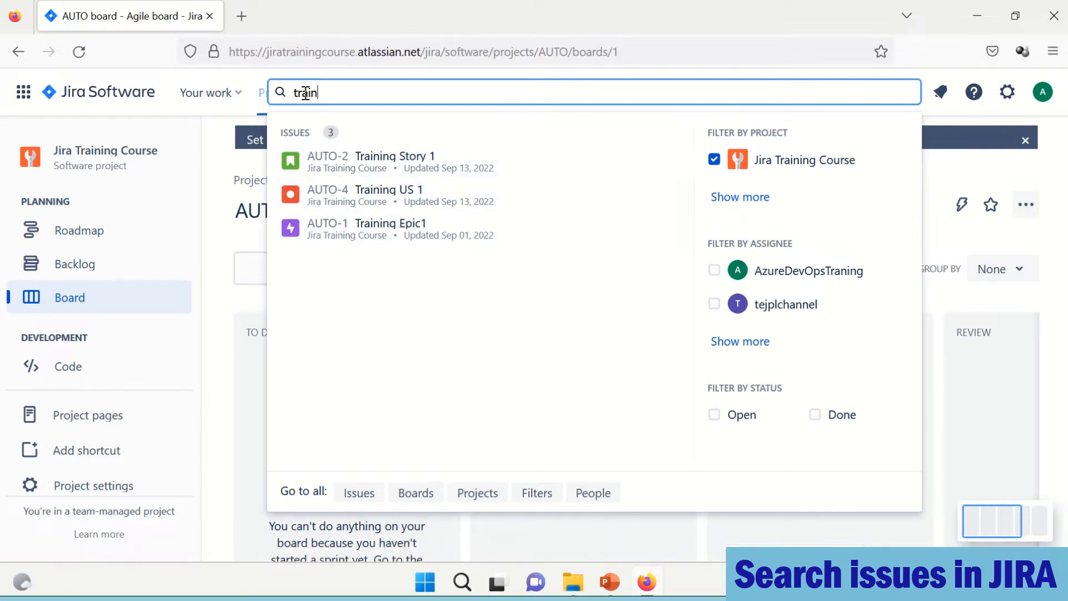
pyautogui.write('ing')
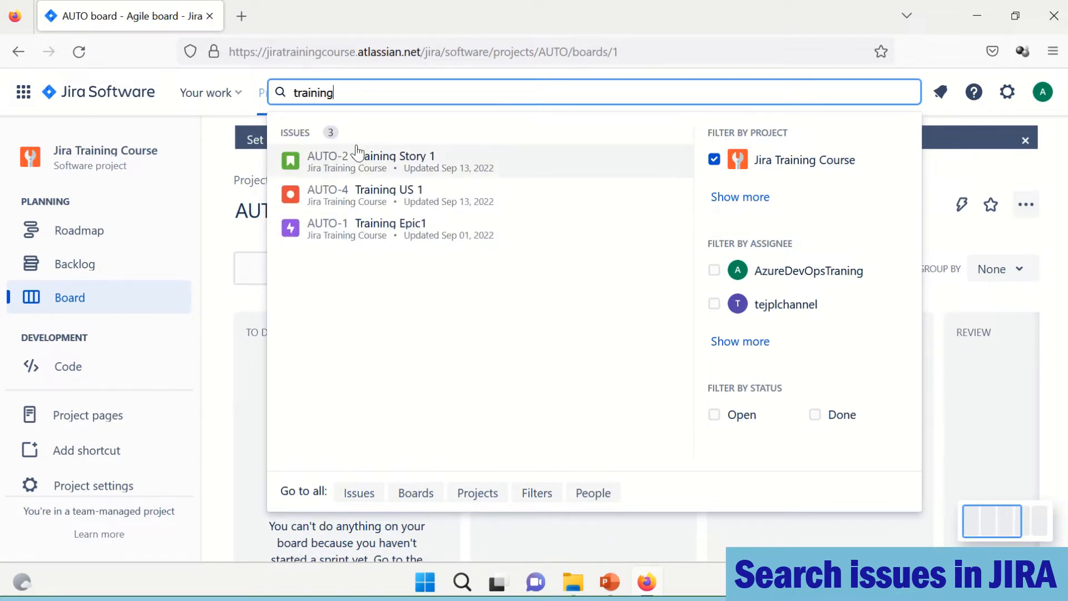
pyautogui.click(715, 159)
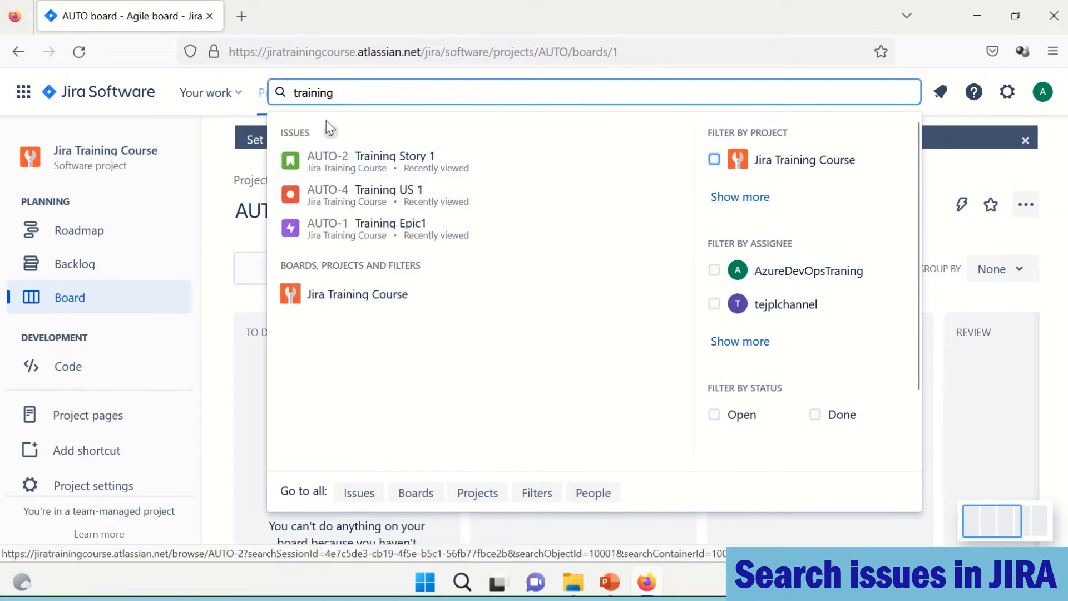
# Look up an additional assignee in the quick search's assignee filter by the first letters of the username
pyautogui.doubleClick(322, 95)
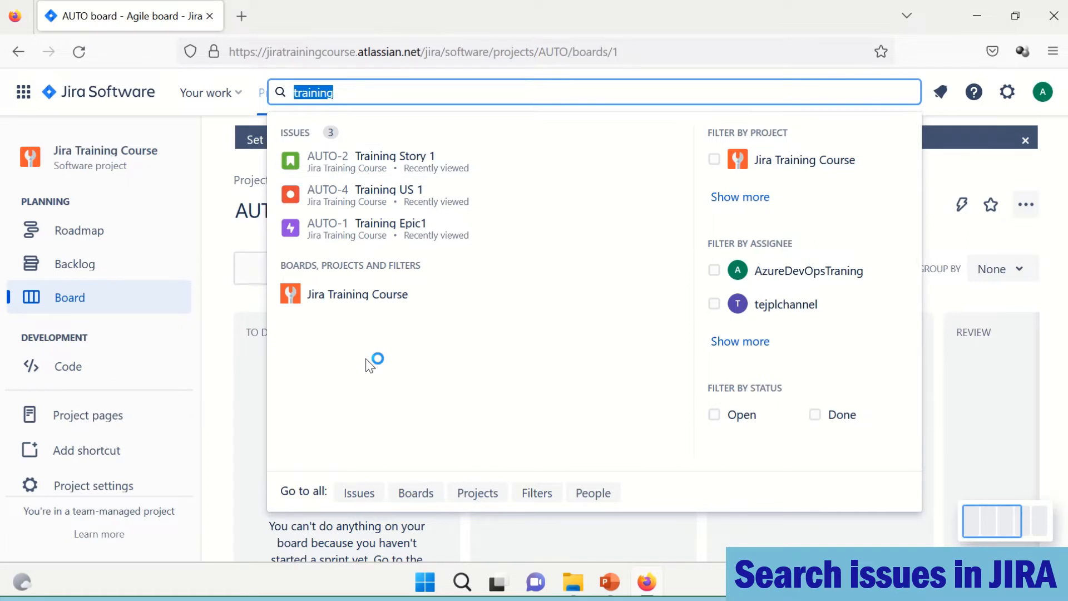
pyautogui.click(740, 341)
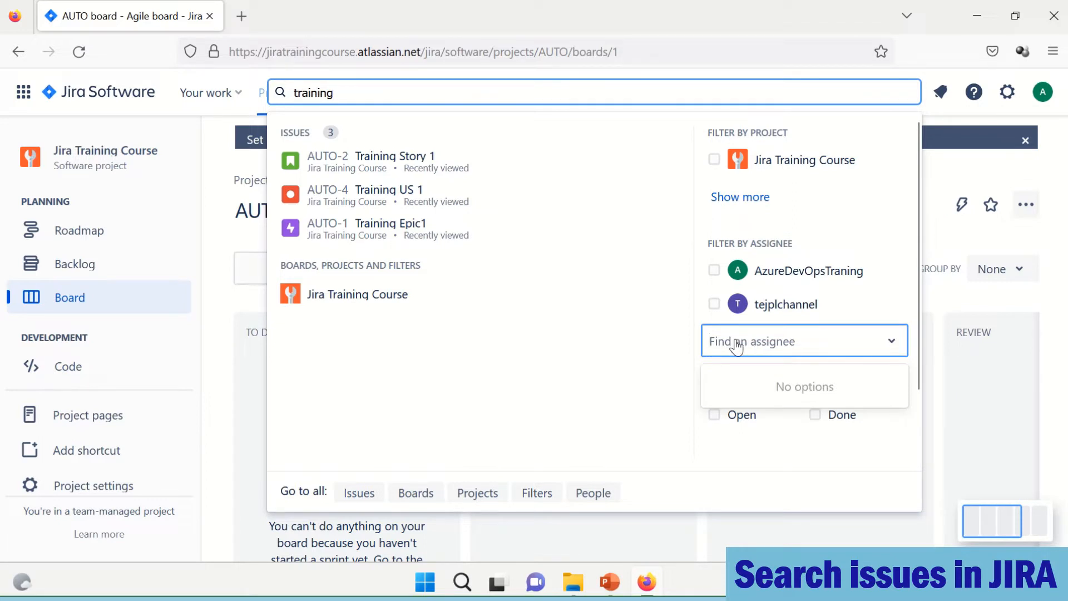
pyautogui.write('tej')
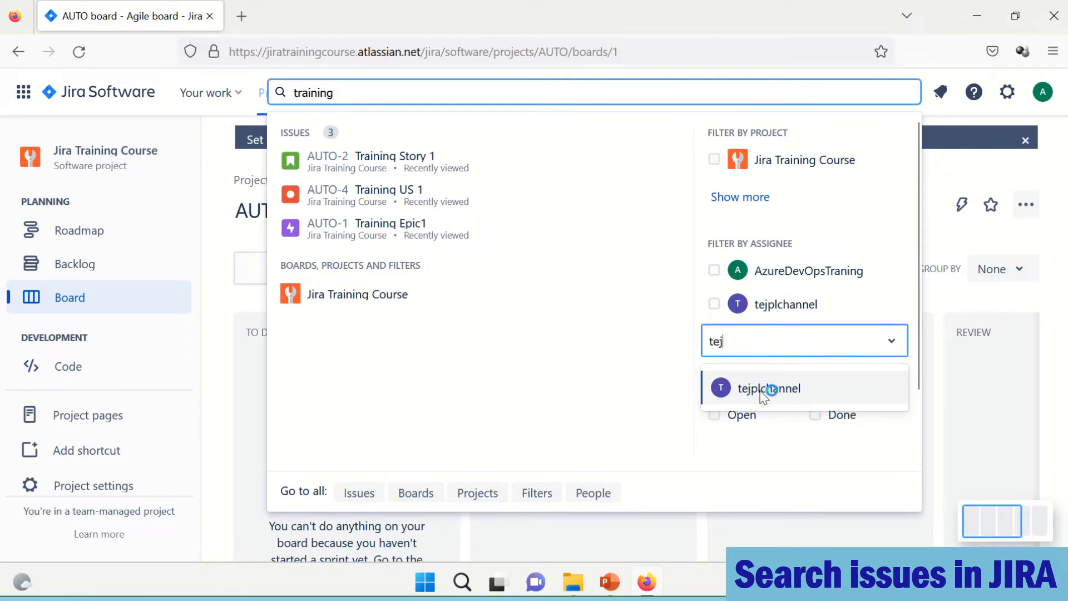
# Clear the quick search text and open the advanced issue search
pyautogui.doubleClick(314, 92)
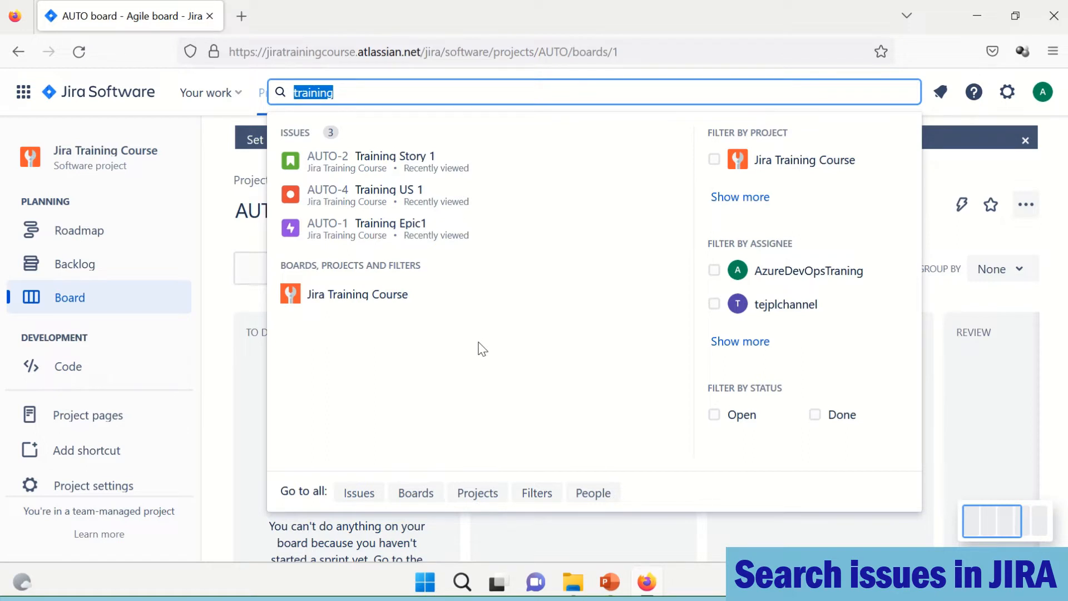
pyautogui.press('BackSpace')
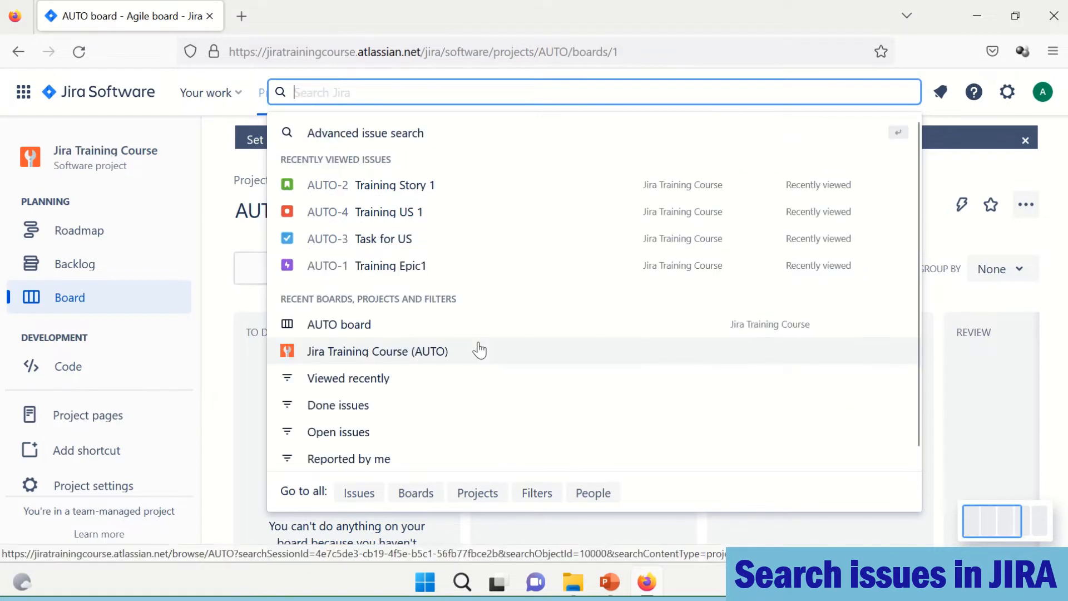
pyautogui.click(357, 134)
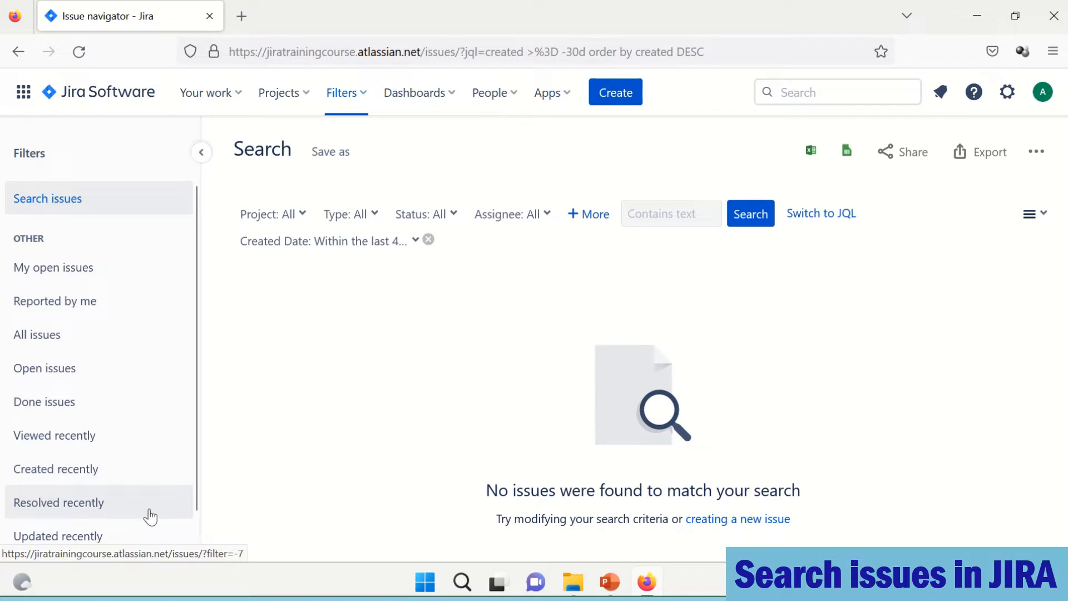
pyautogui.scroll(-1, 112, 498)
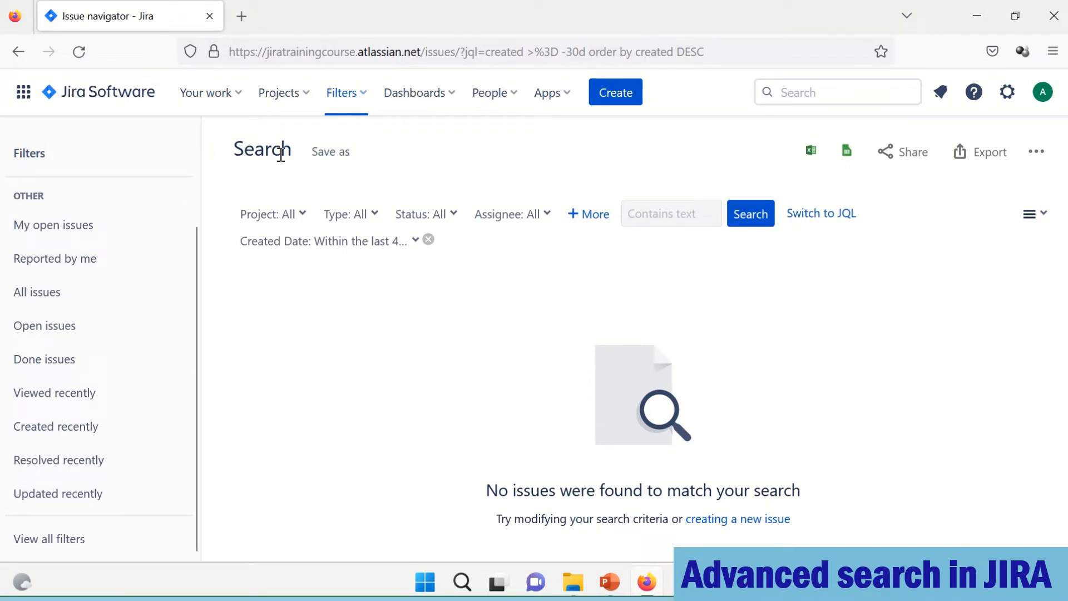
pyautogui.doubleClick(266, 148)
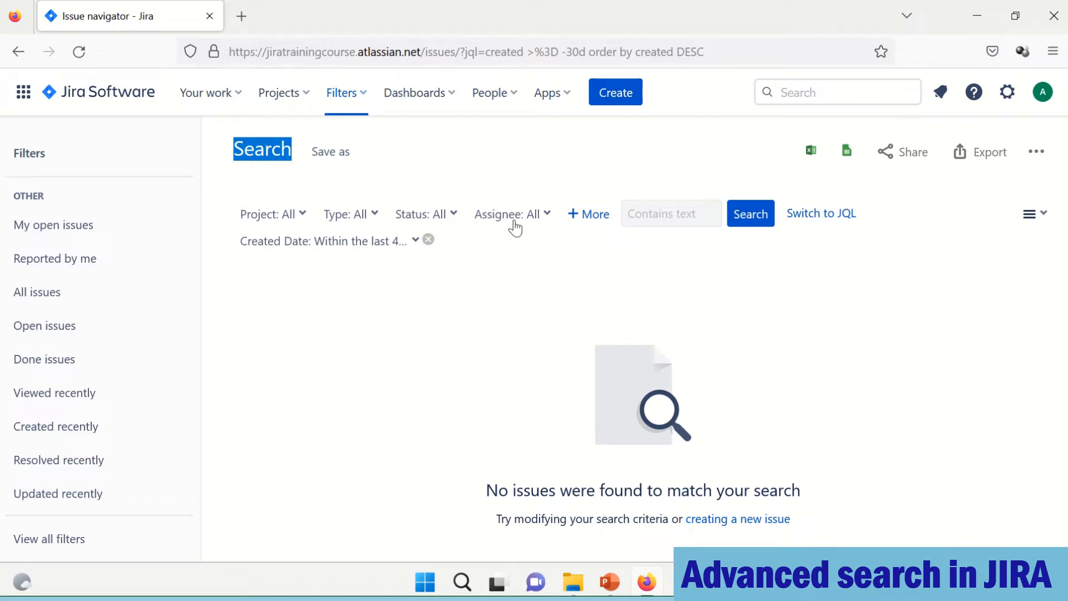
# Examine the additional criteria available for the advanced issue search, from the recent criteria through the full list
pyautogui.click(578, 217)
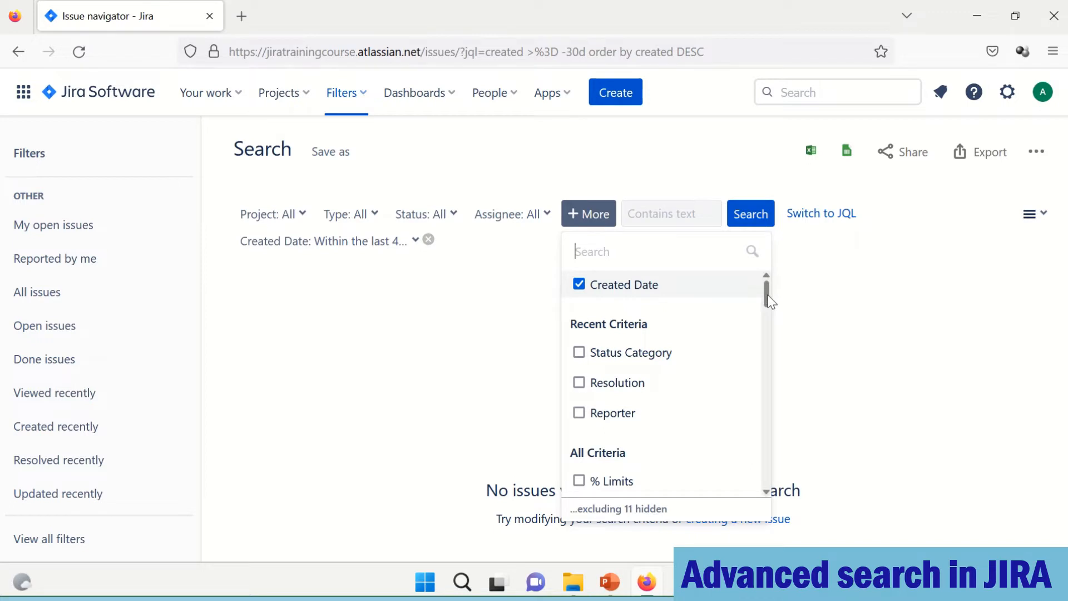
pyautogui.moveTo(769, 300)
pyautogui.mouseDown()
pyautogui.moveTo(768, 334)
pyautogui.moveTo(766, 290)
pyautogui.moveTo(766, 503)
pyautogui.moveTo(755, 288)
pyautogui.mouseUp()
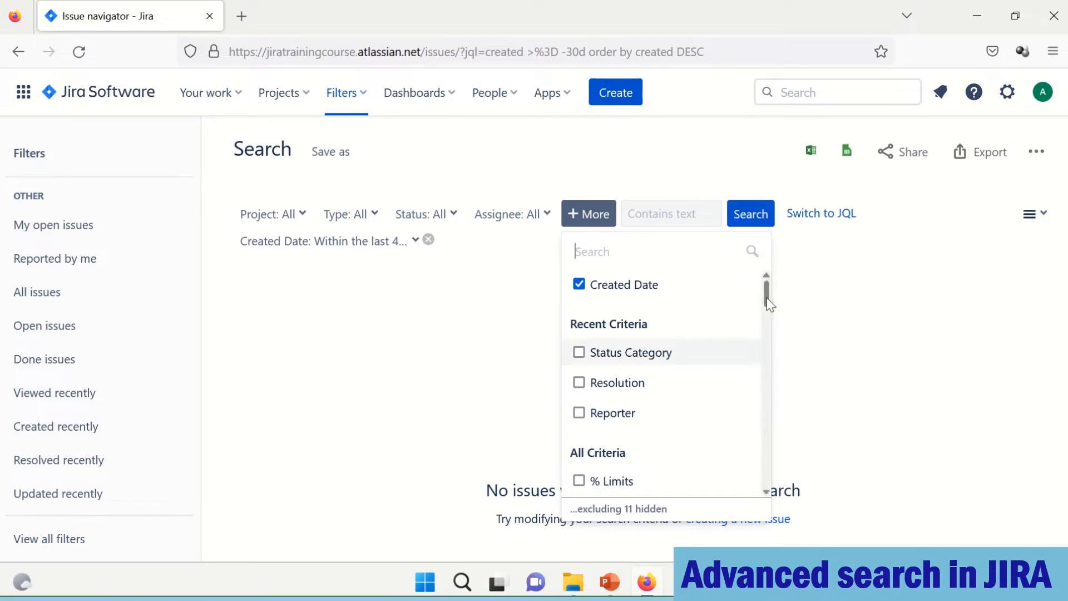
pyautogui.moveTo(766, 299); pyautogui.dragTo(767, 326)
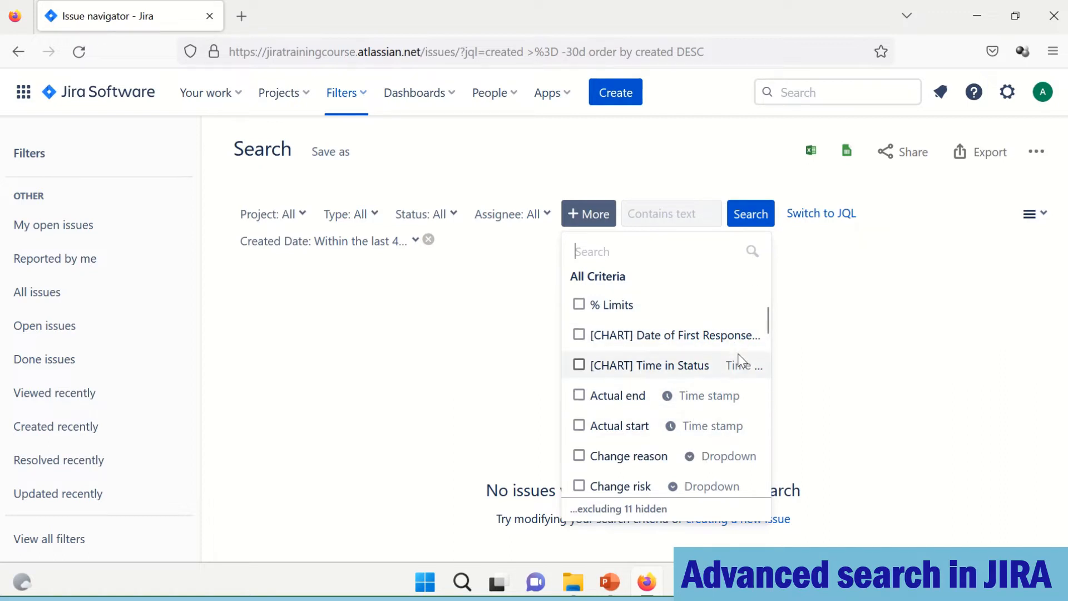
pyautogui.moveTo(766, 323); pyautogui.dragTo(768, 351)
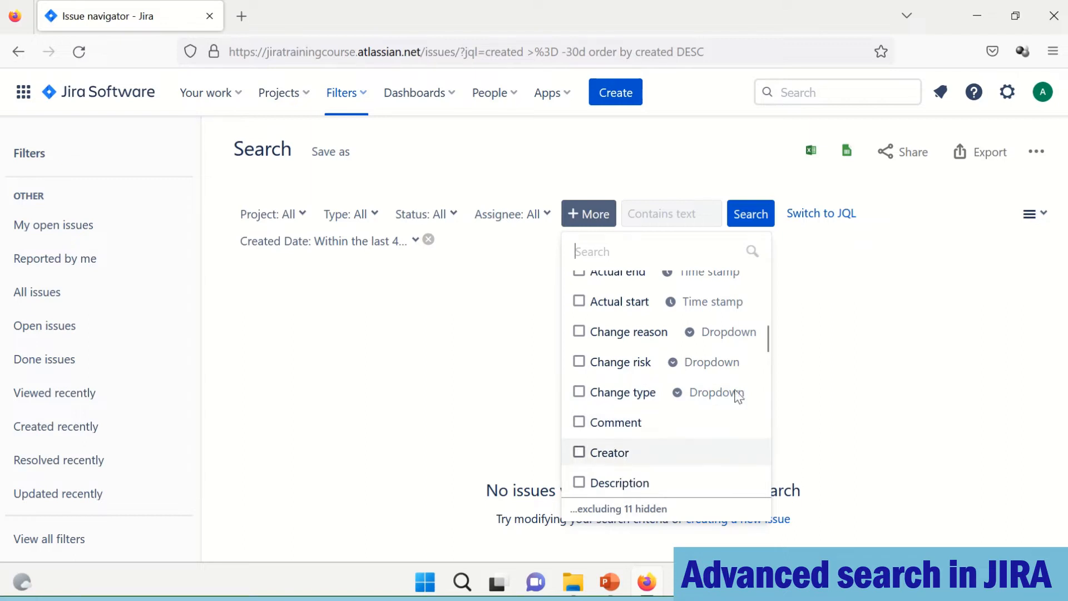
pyautogui.moveTo(769, 348); pyautogui.dragTo(768, 376)
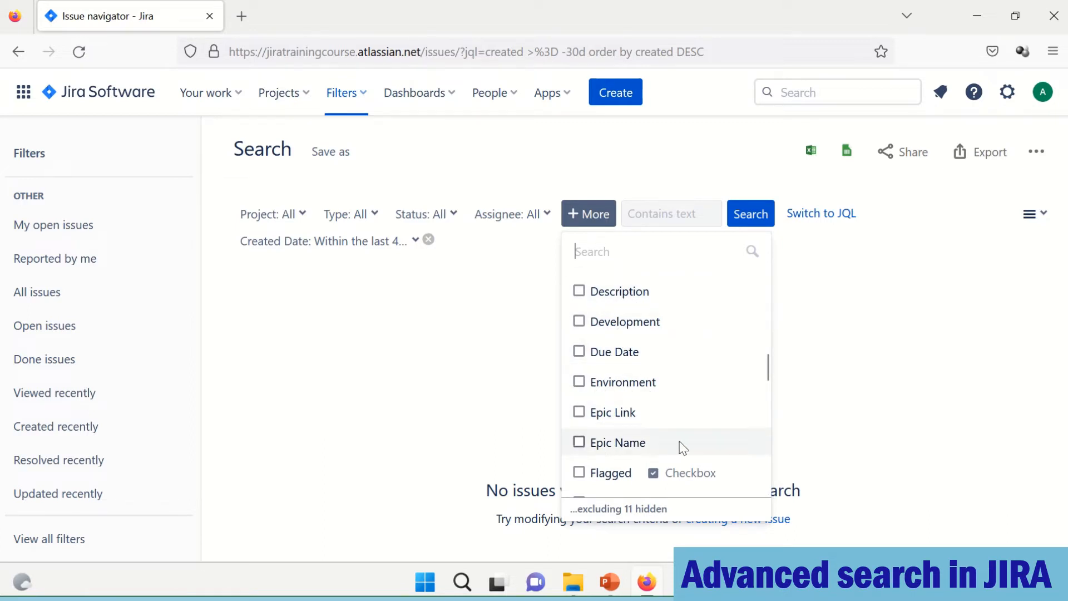
pyautogui.moveTo(769, 376); pyautogui.dragTo(766, 389)
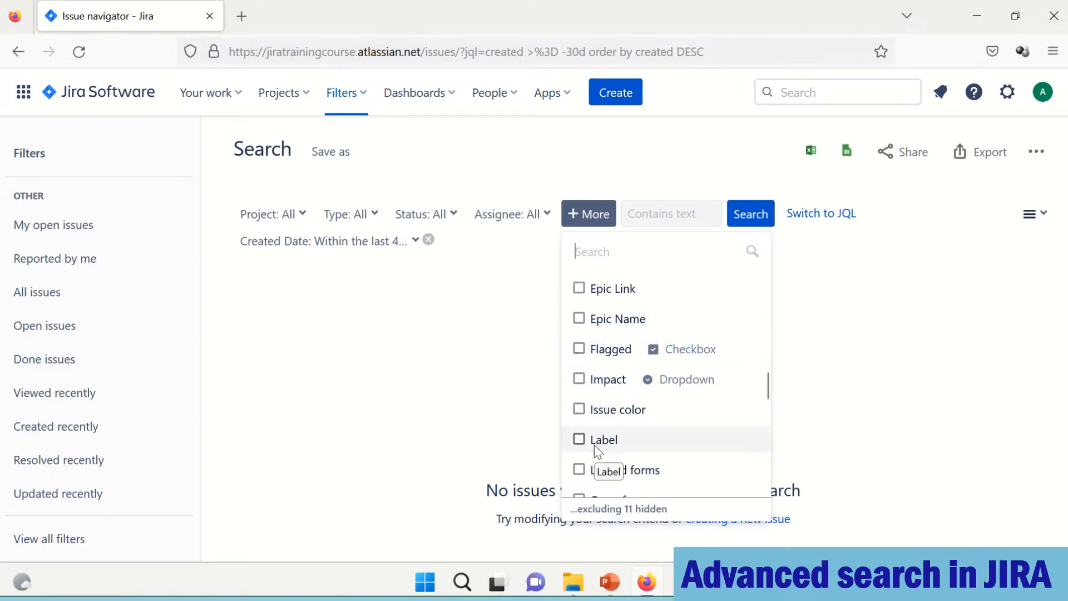
pyautogui.moveTo(767, 389); pyautogui.dragTo(770, 406)
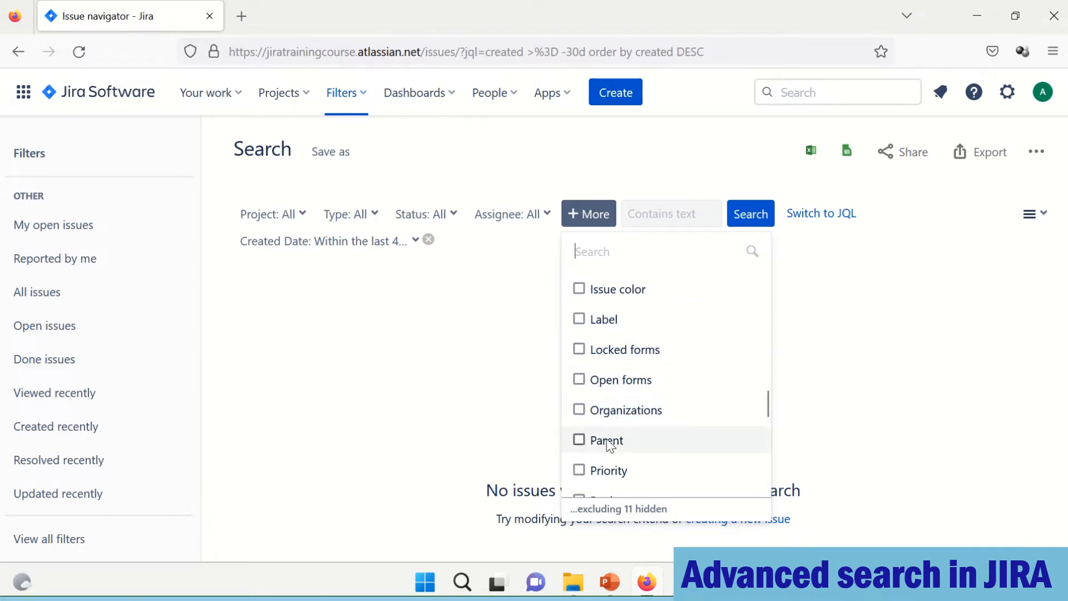
pyautogui.moveTo(770, 411); pyautogui.dragTo(768, 424)
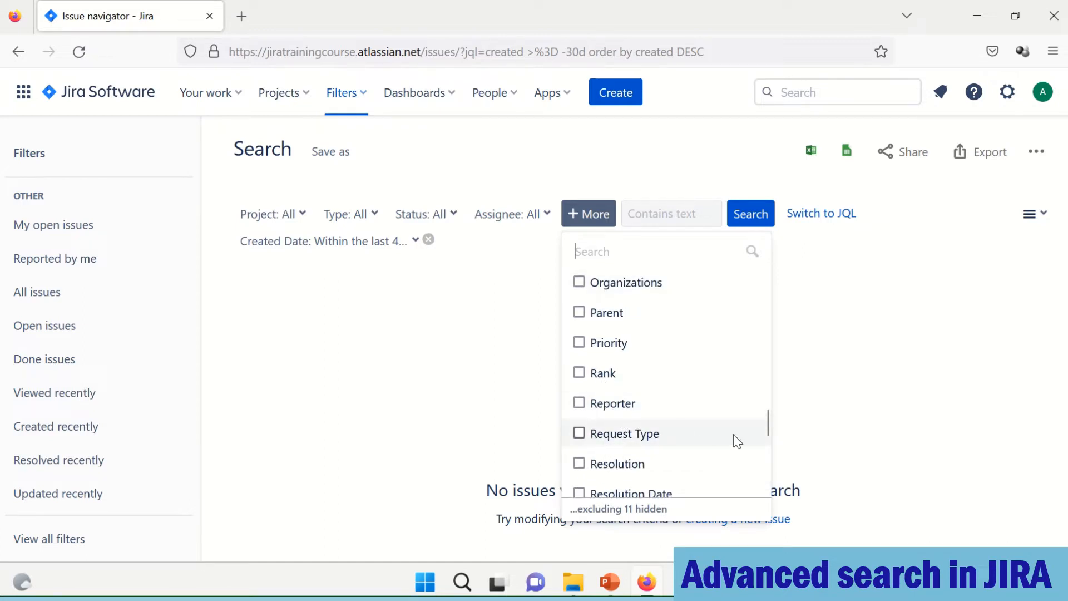
pyautogui.moveTo(769, 429); pyautogui.dragTo(769, 450)
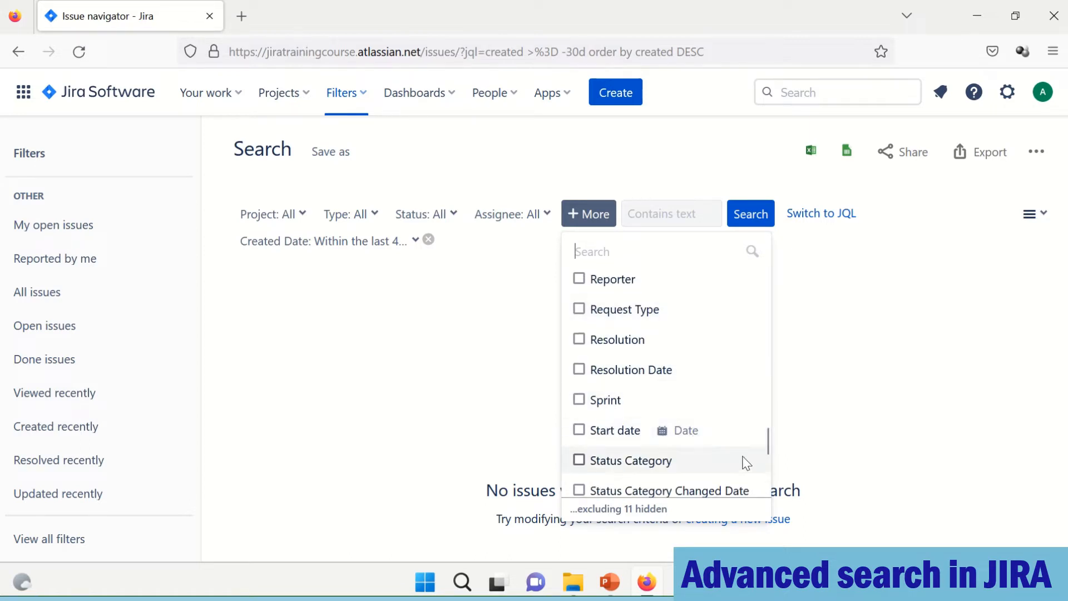
pyautogui.scroll(-3, 768, 452)
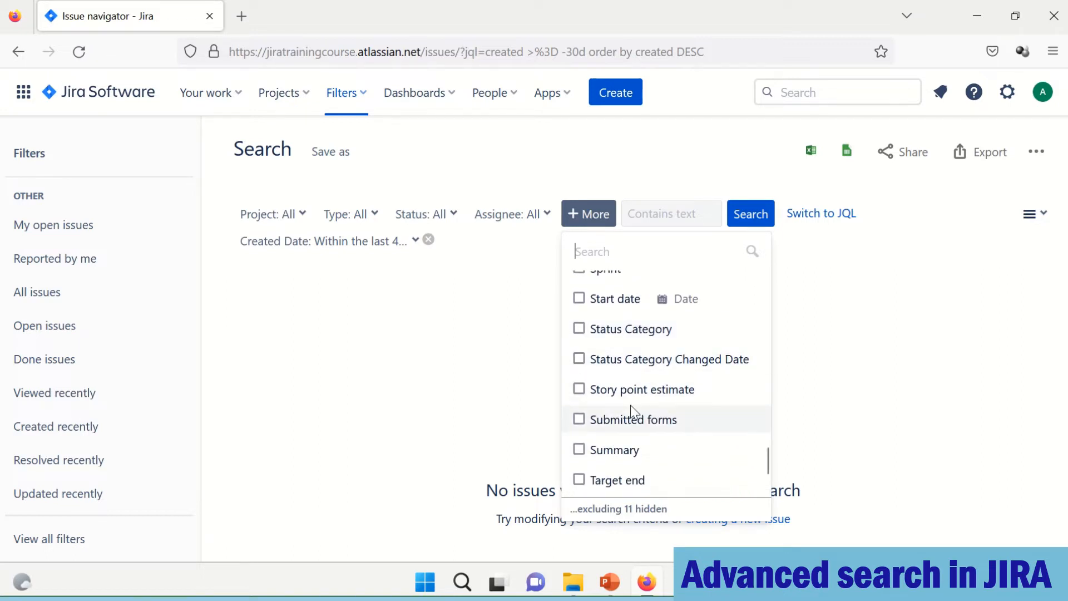
pyautogui.moveTo(768, 466); pyautogui.dragTo(760, 267)
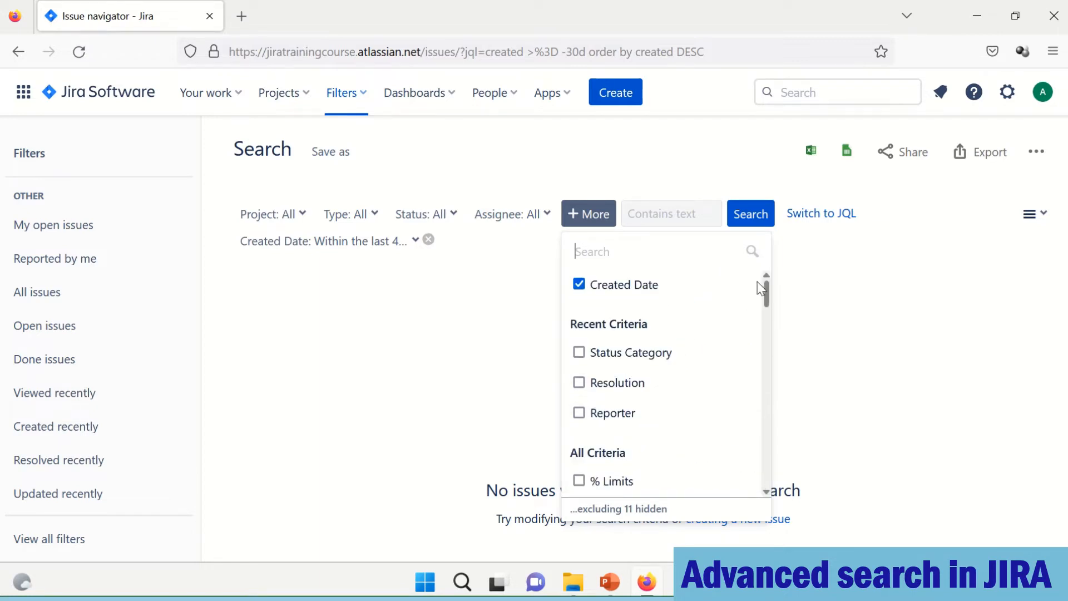
# Add Reporter as a search criterion, leave it at All, and check the selected criteria
pyautogui.click(579, 414)
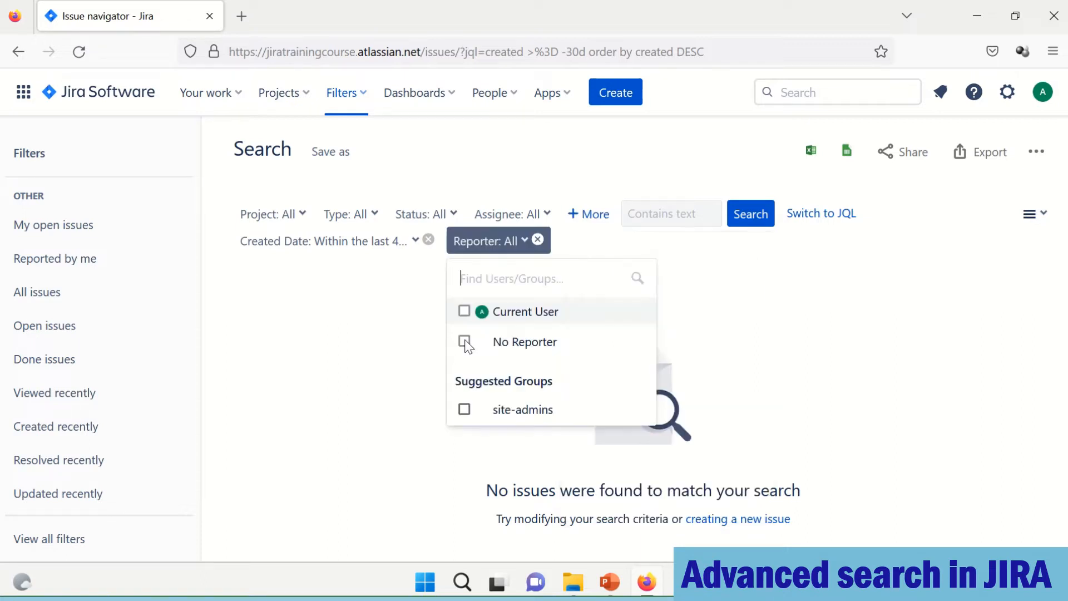
pyautogui.click(335, 287)
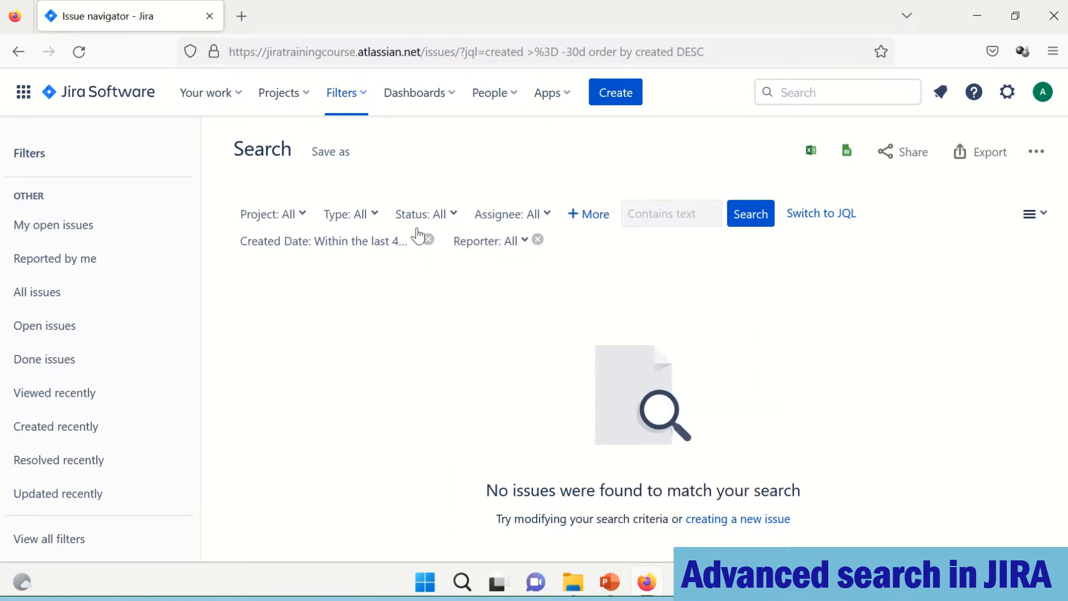
pyautogui.click(593, 221)
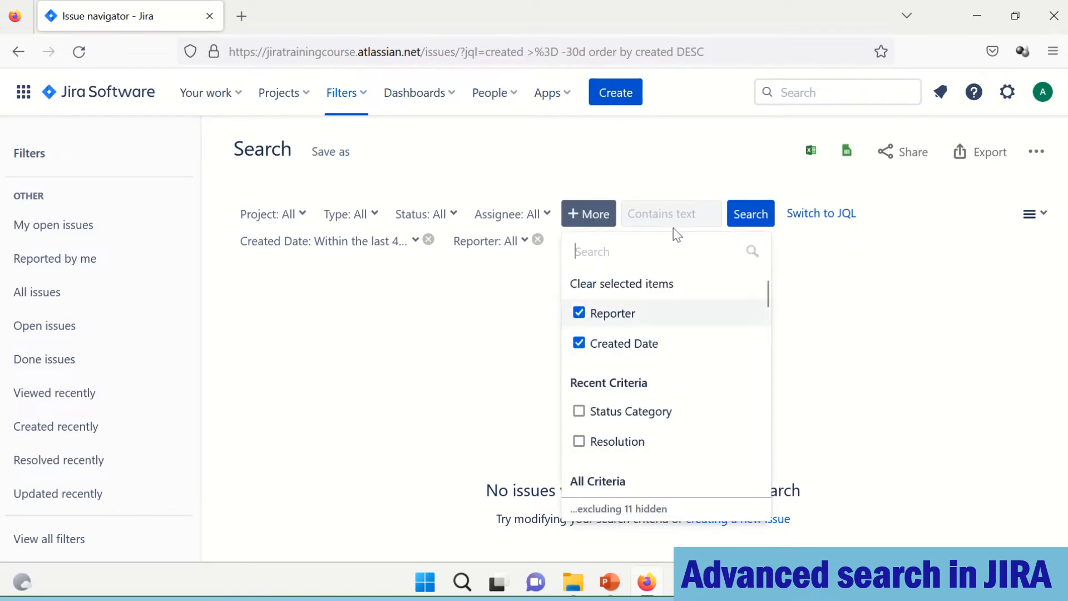
pyautogui.click(471, 280)
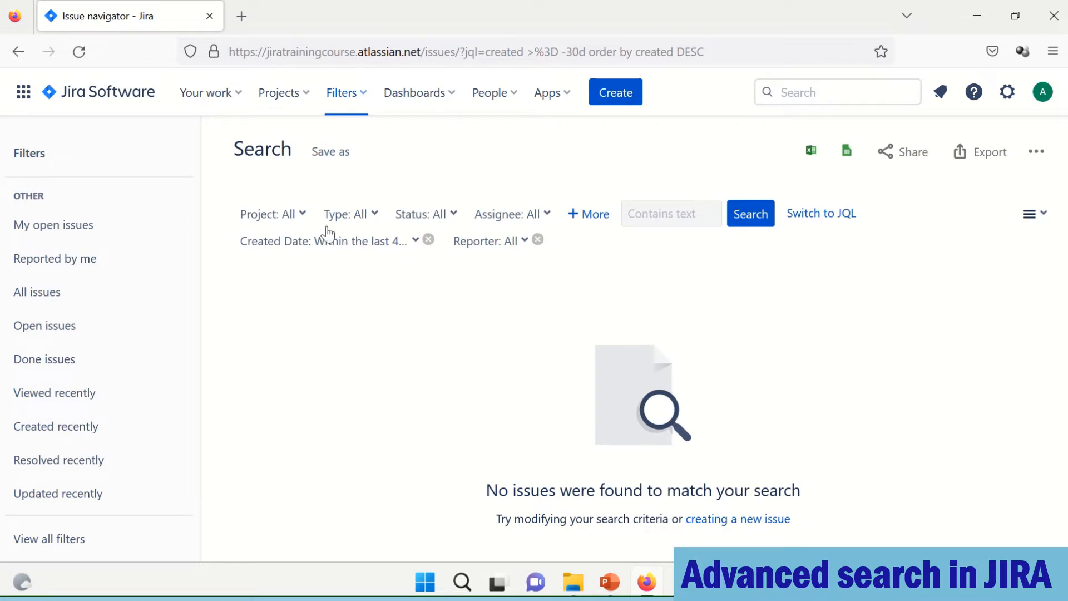
# Limit the issue search to the project Jira Training Course (AUTO)
pyautogui.click(303, 215)
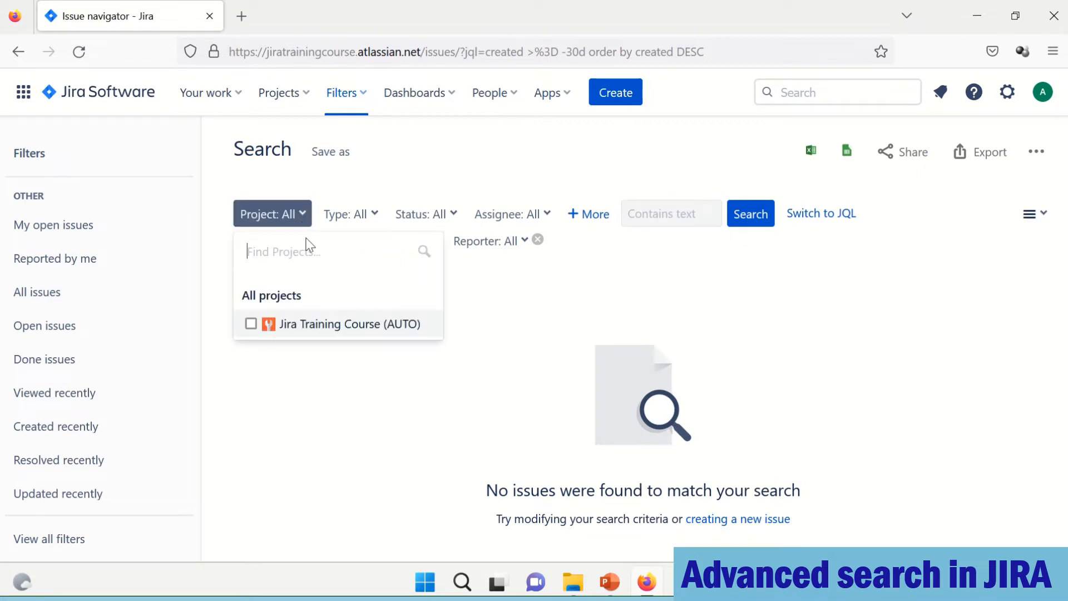
pyautogui.click(250, 323)
pyautogui.click(274, 377)
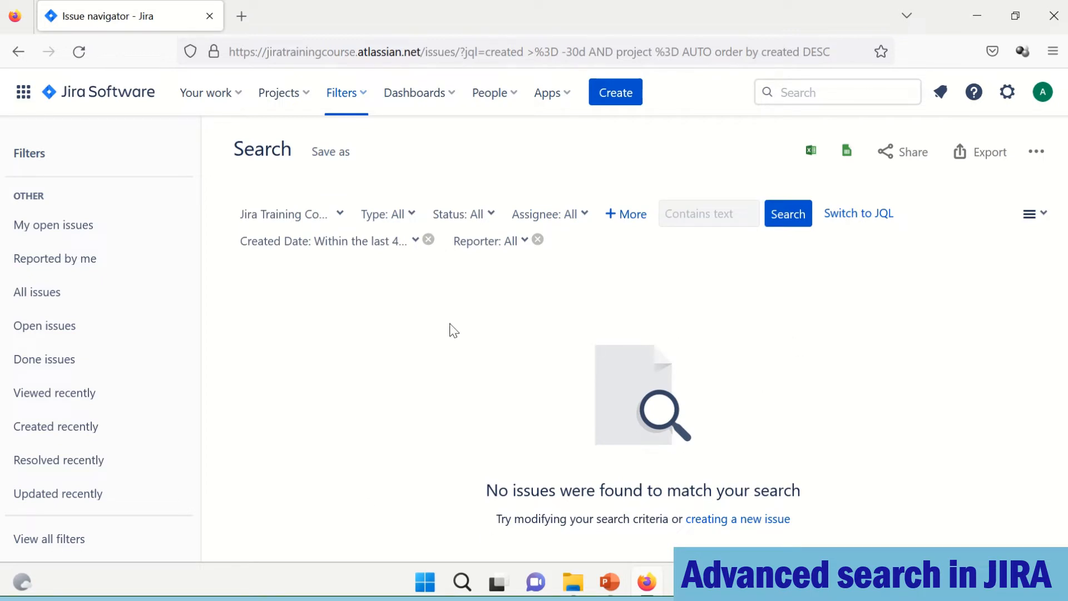
# Try Story, Bug and Epic in the issue type filter, then reset it to all types
pyautogui.click(412, 215)
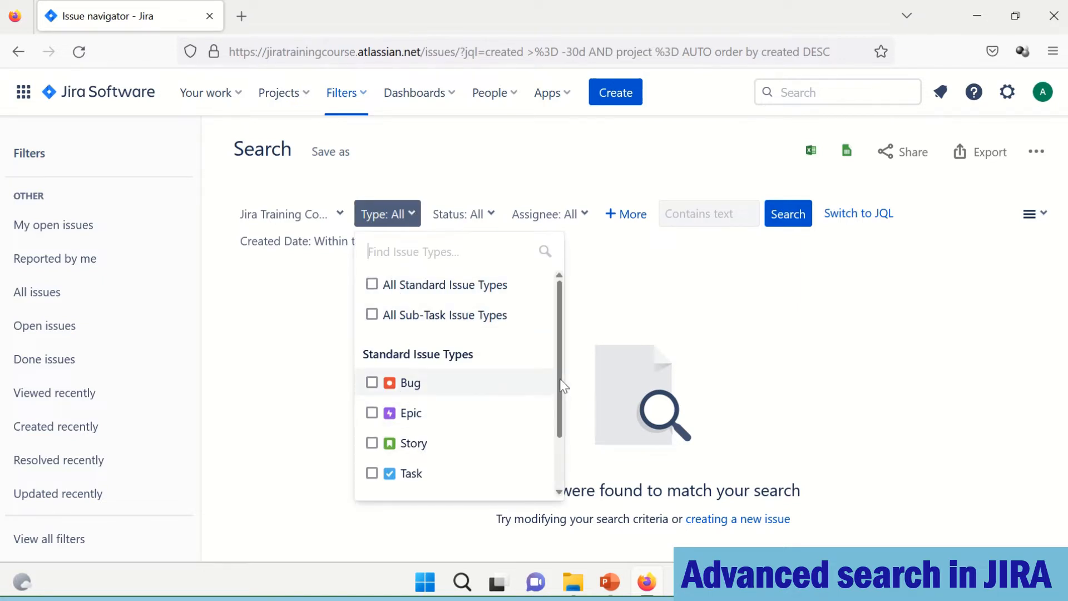
pyautogui.moveTo(562, 384); pyautogui.dragTo(564, 452)
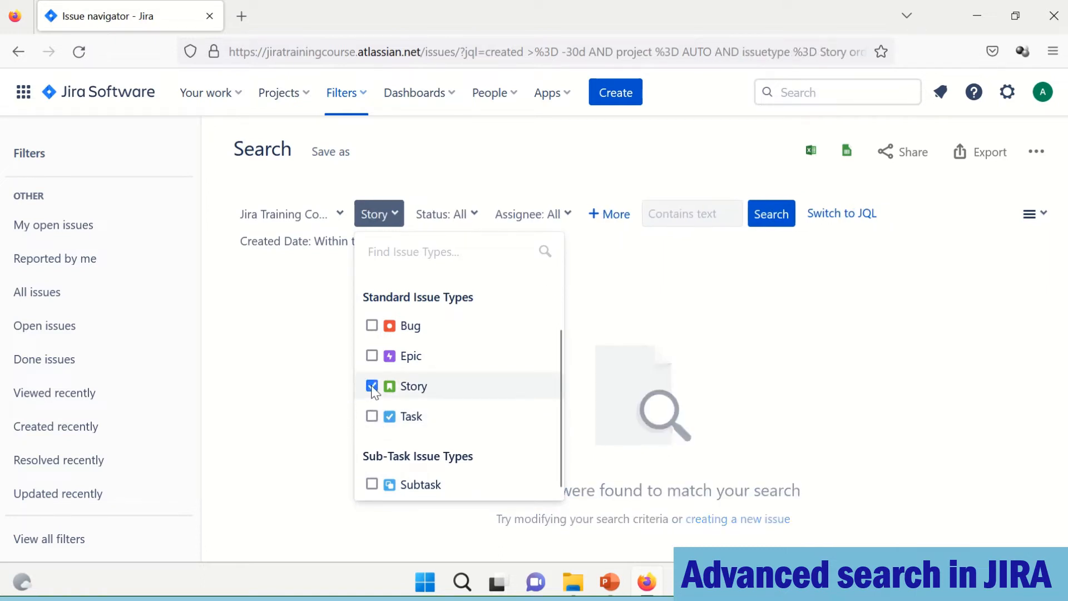
pyautogui.click(371, 386)
pyautogui.click(372, 356)
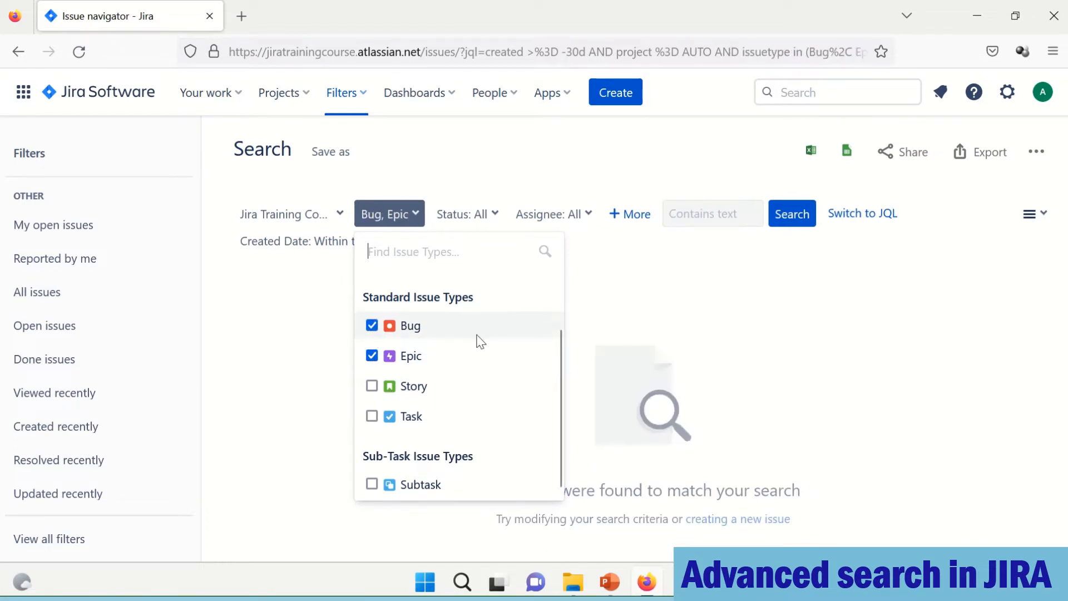
pyautogui.click(372, 356)
pyautogui.click(256, 393)
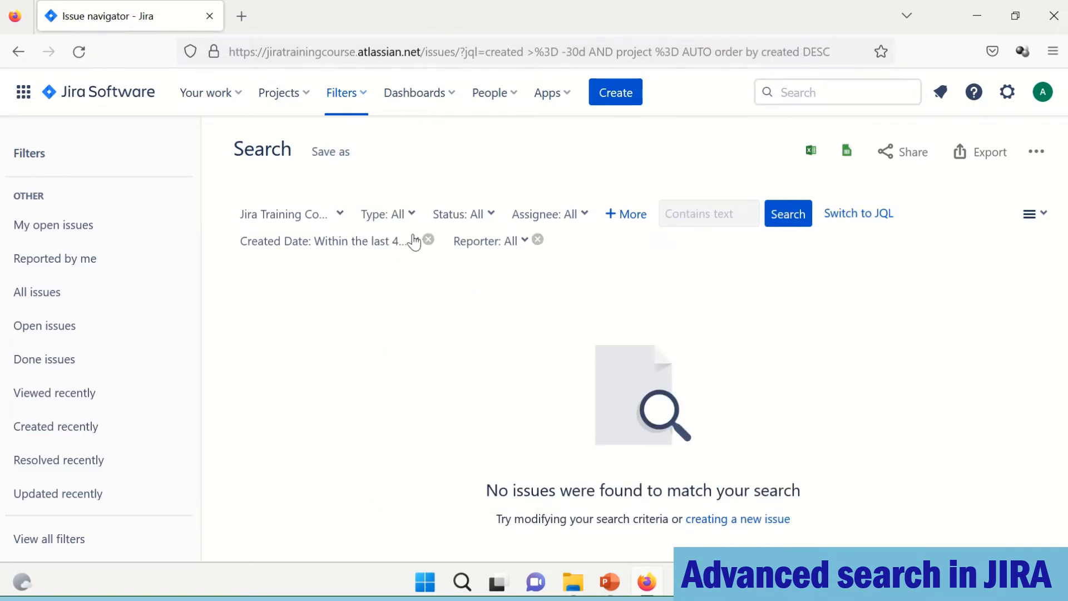
# Check the status filter's options and look up an assignee by the first letters of the username, leaving both filters at All
pyautogui.click(495, 220)
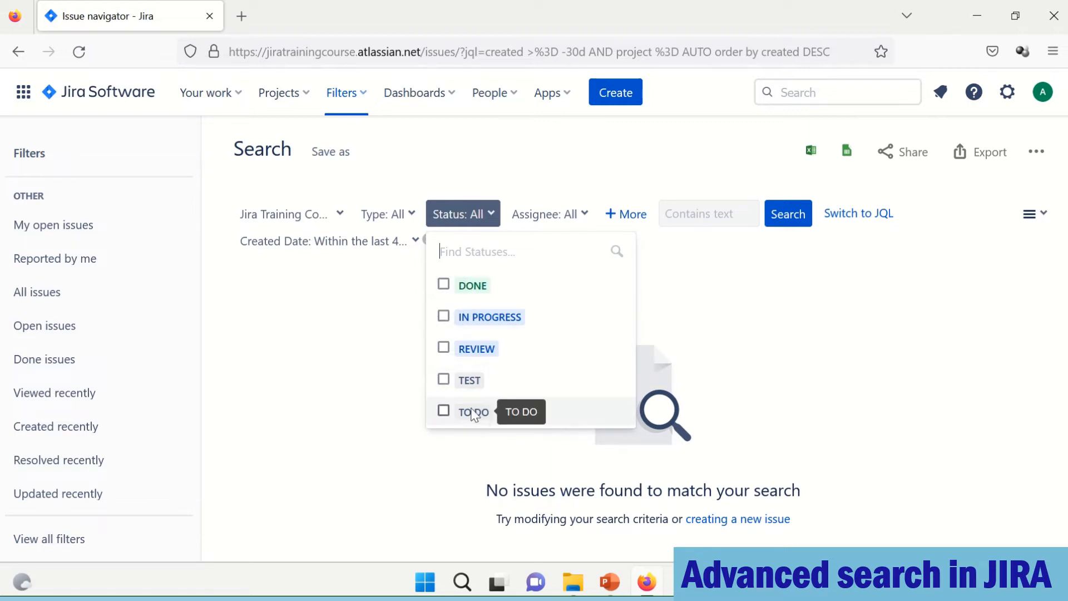
pyautogui.click(376, 360)
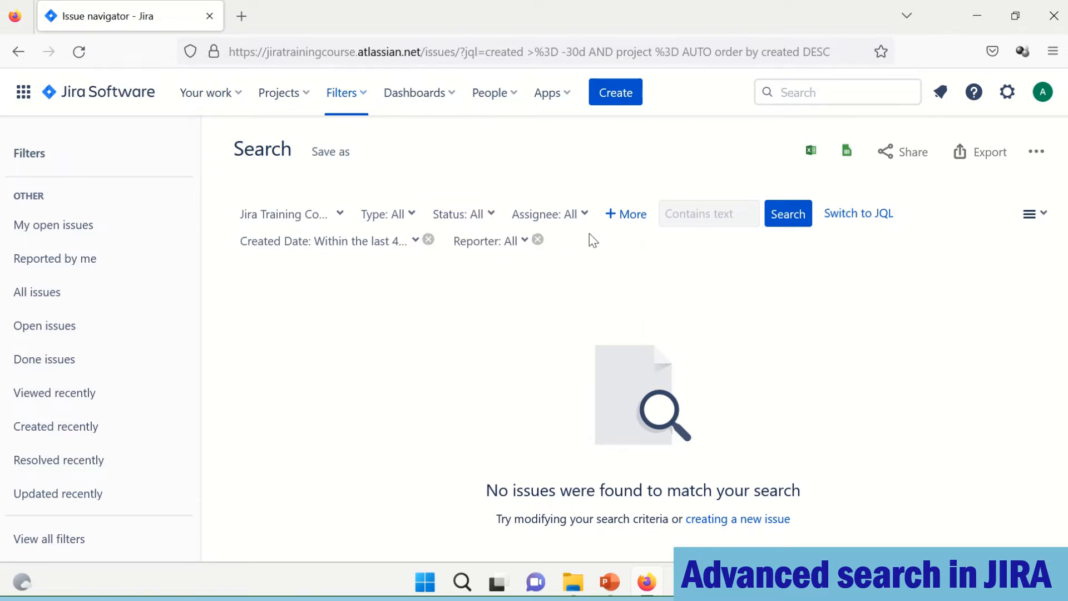
pyautogui.click(585, 217)
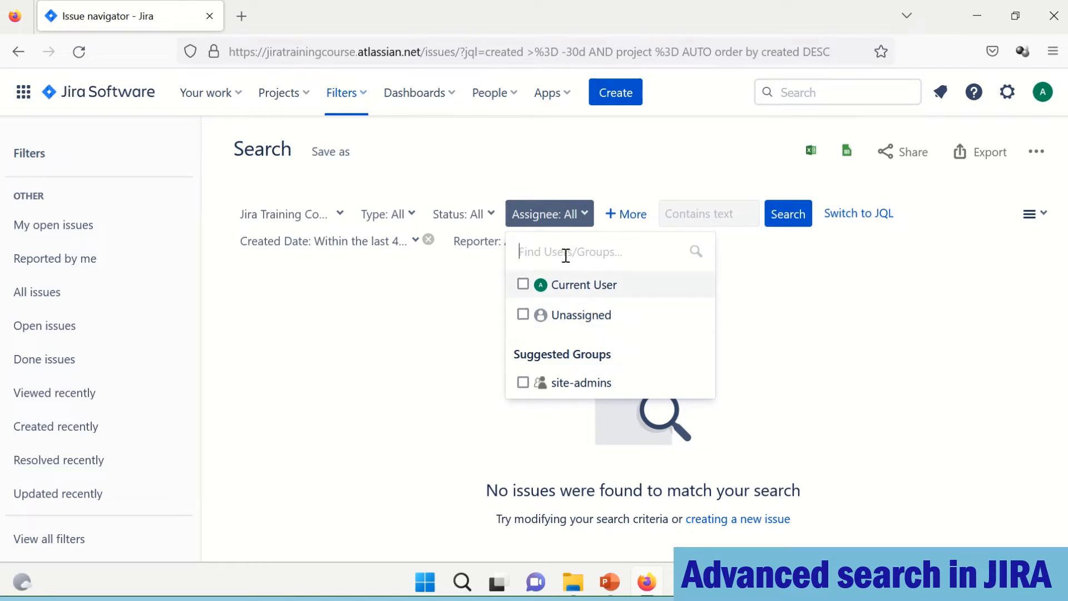
pyautogui.write('tej')
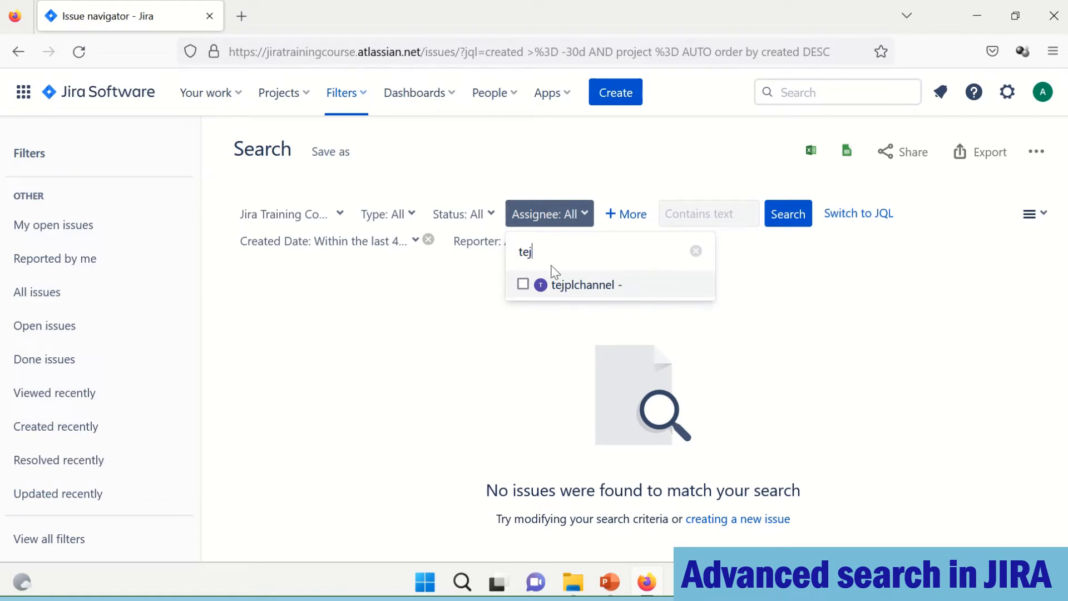
pyautogui.press('BackSpace')
pyautogui.press('BackSpace')
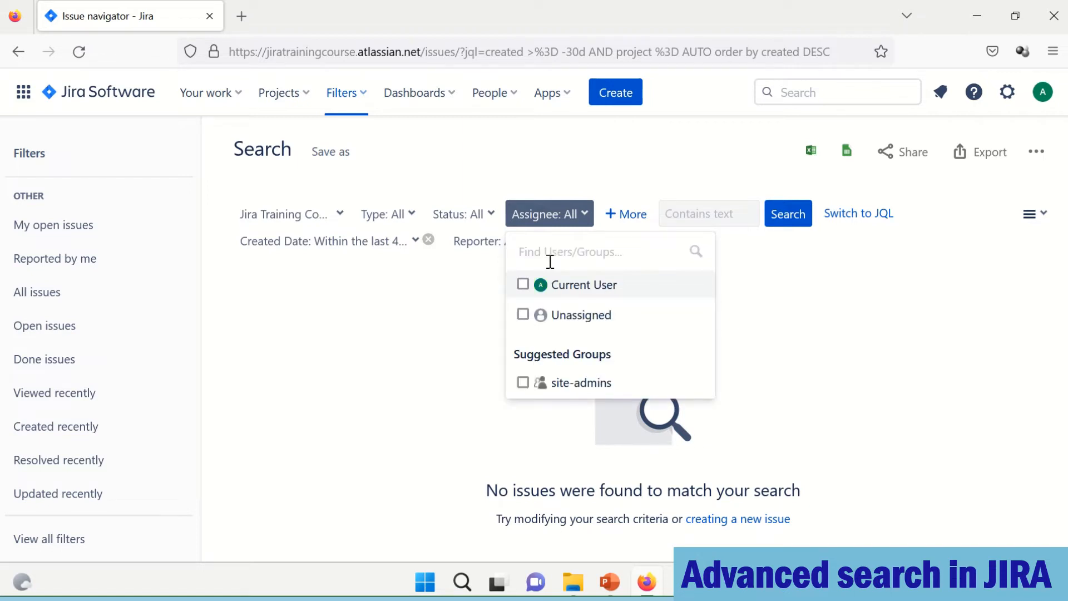
pyautogui.click(406, 287)
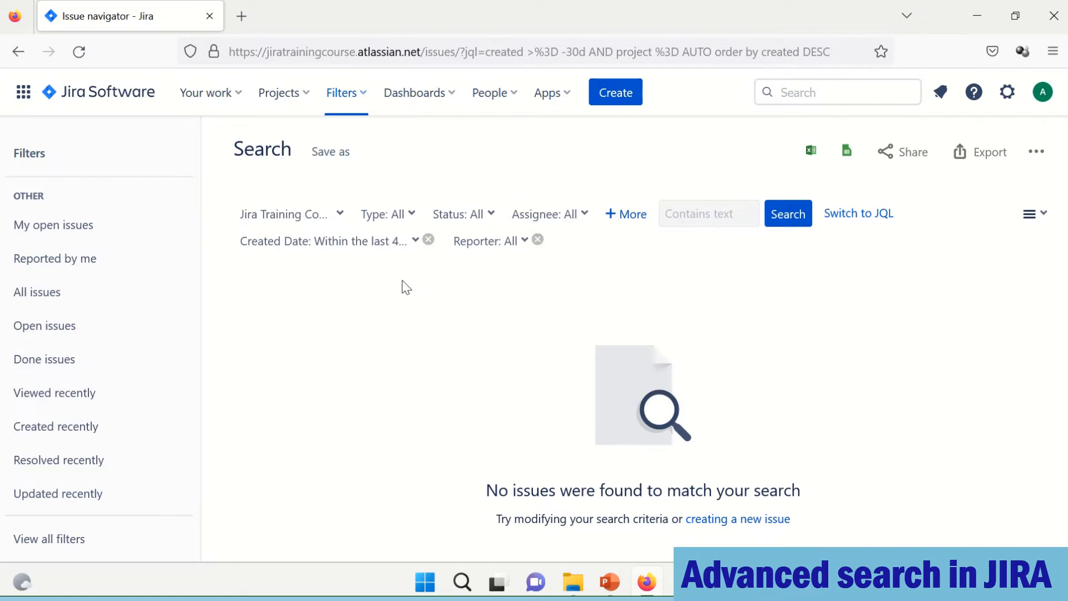
# Open the Created Date criterion's settings and remove that criterion from the search
pyautogui.click(420, 249)
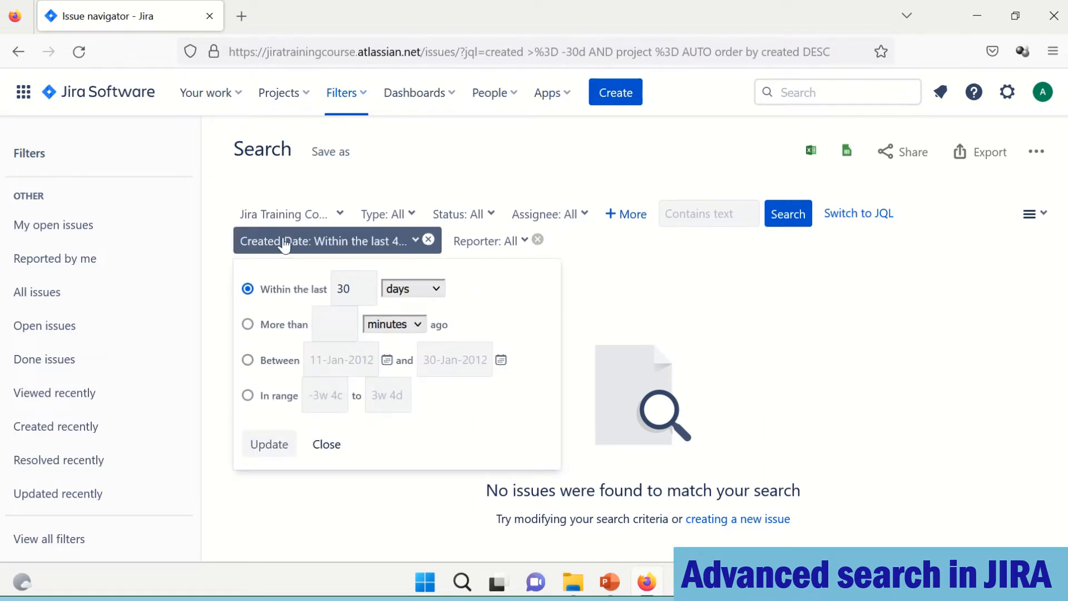
pyautogui.click(428, 240)
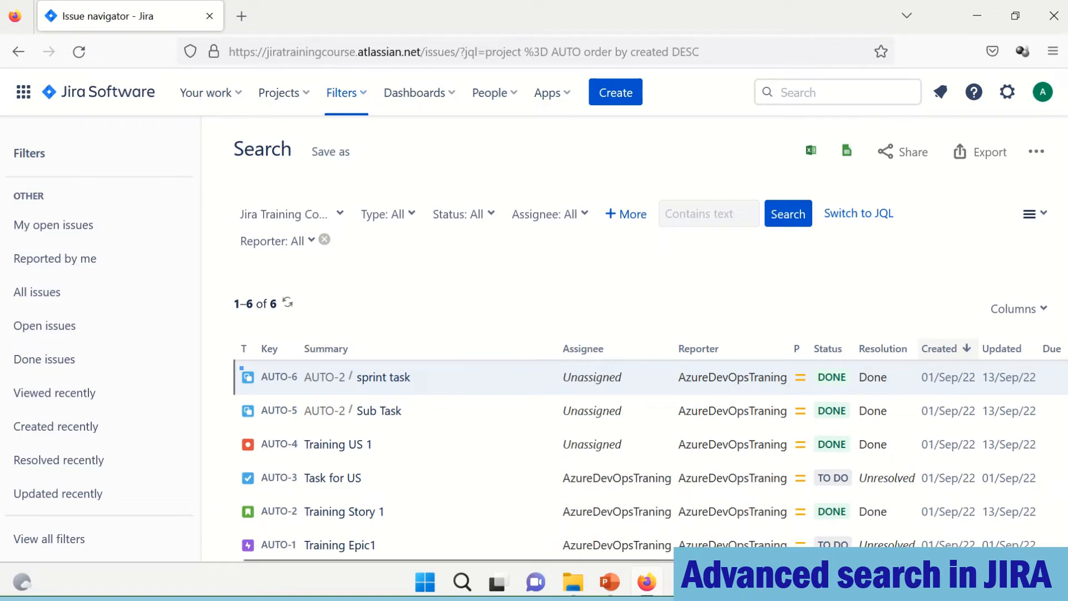
# Filter the project's issues by Epic, Story, Task and Bug in turn, and return the type filter to All
pyautogui.click(413, 216)
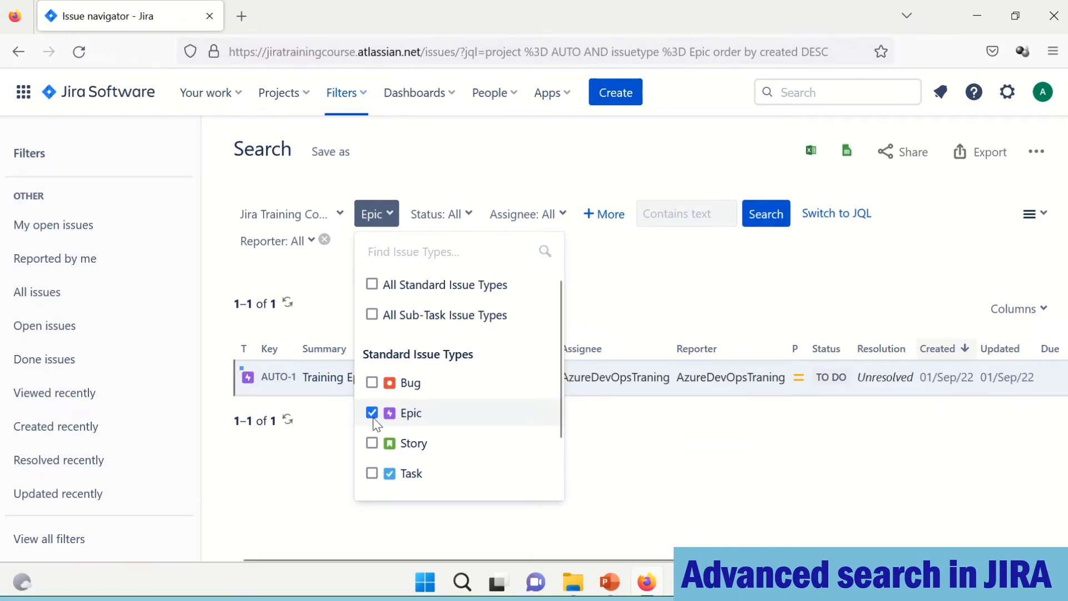
pyautogui.click(373, 443)
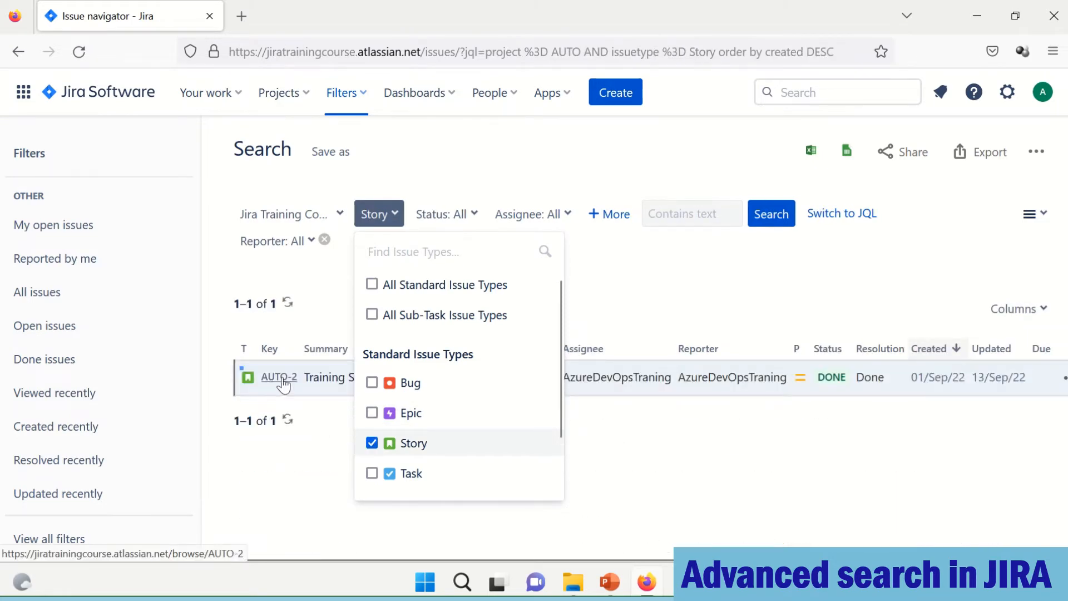
pyautogui.click(373, 445)
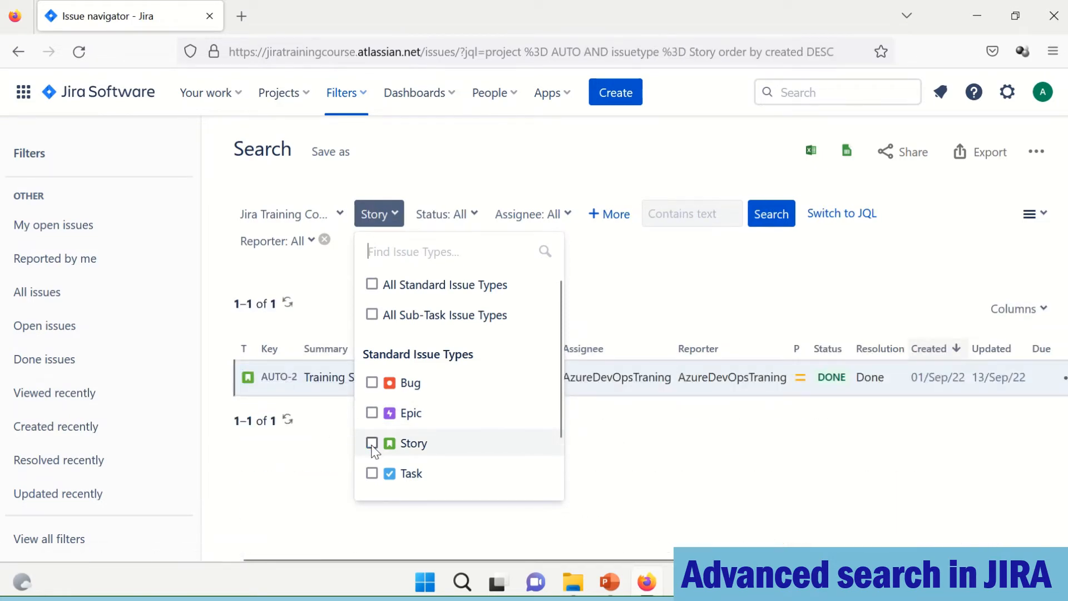
pyautogui.click(372, 474)
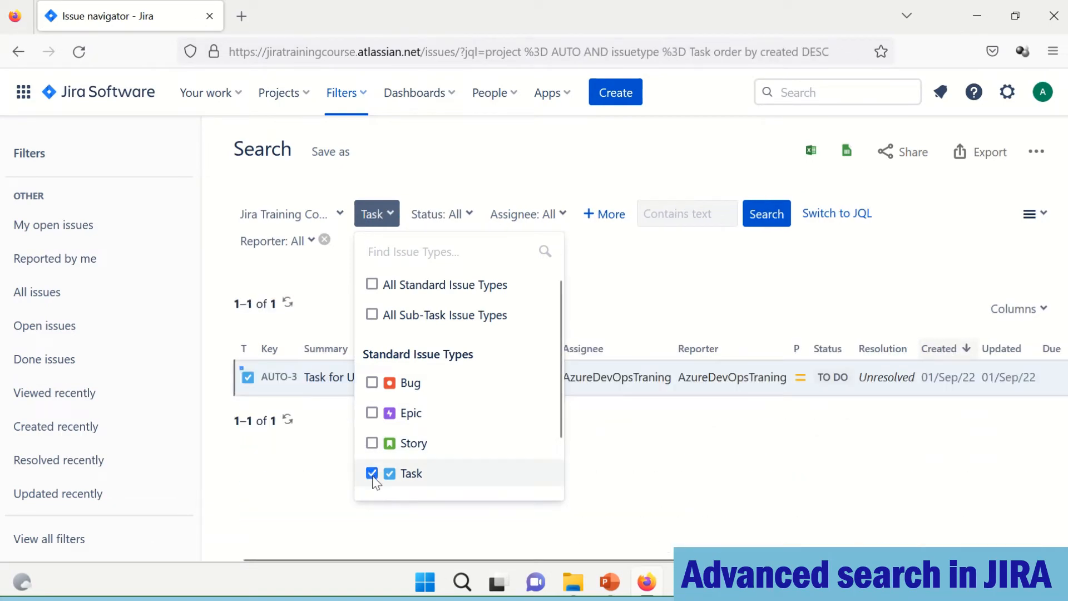
pyautogui.click(372, 474)
pyautogui.click(371, 383)
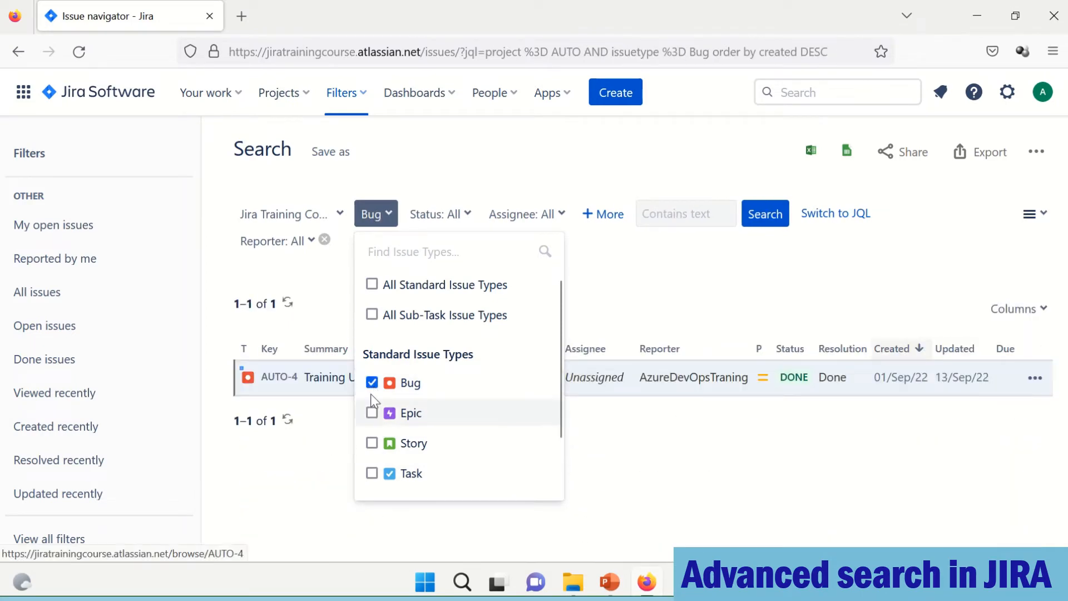
pyautogui.click(371, 383)
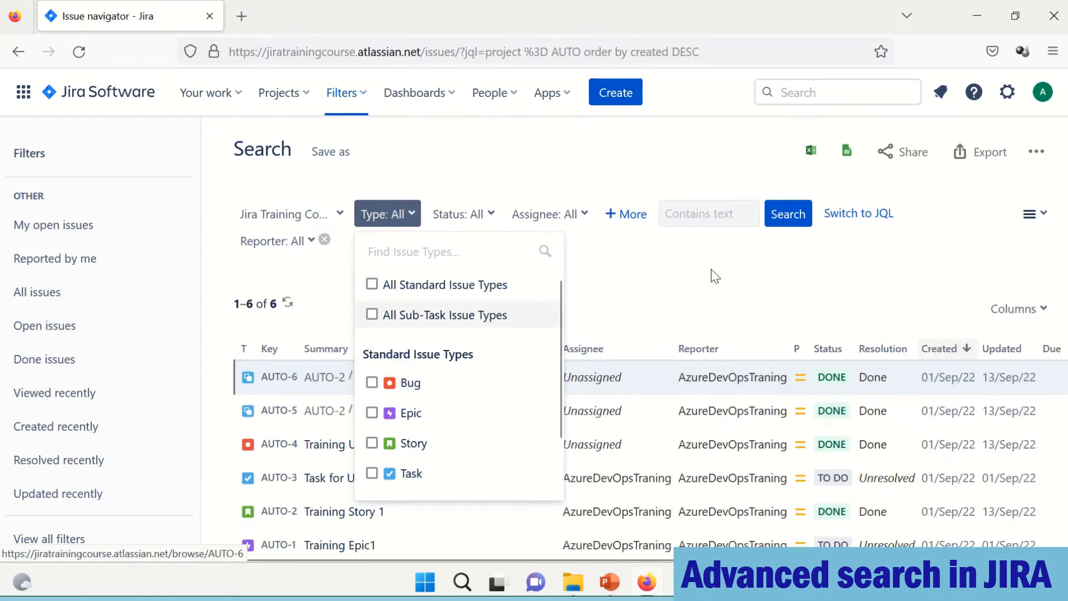
pyautogui.click(713, 275)
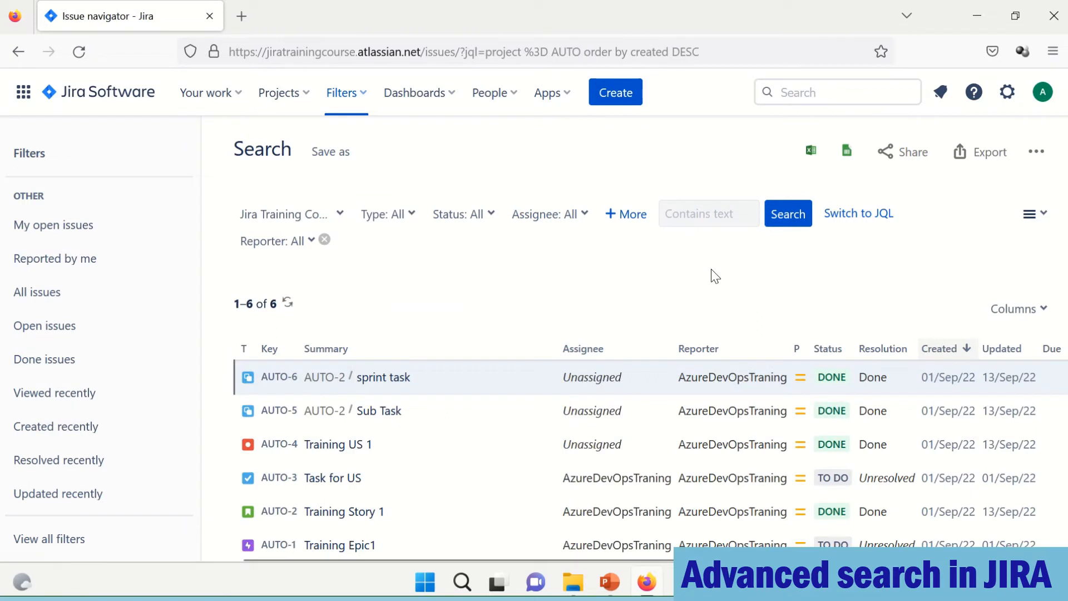
pyautogui.click(415, 217)
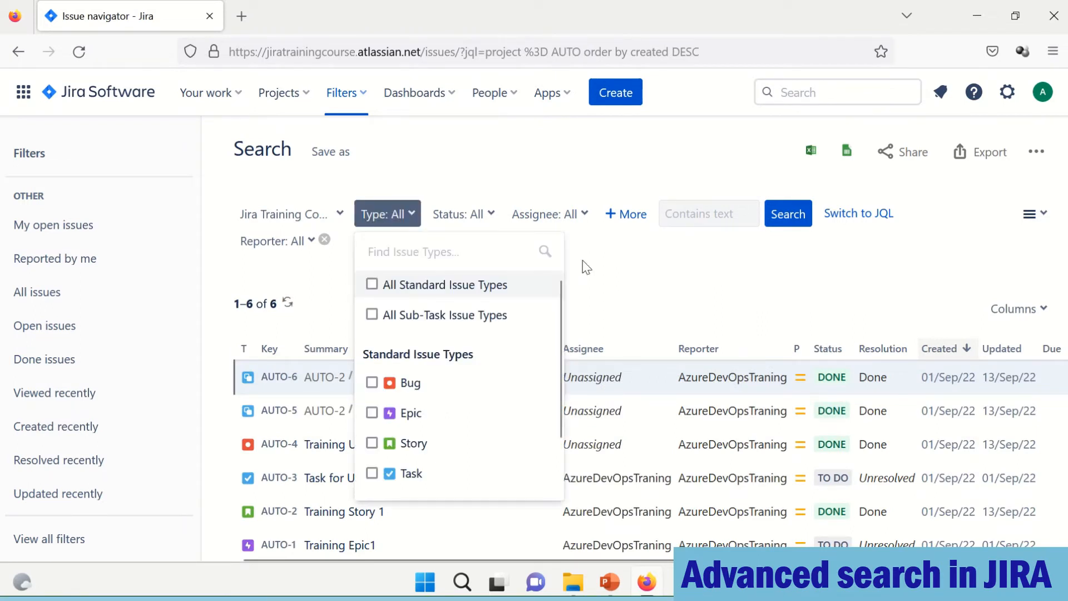
pyautogui.click(613, 272)
# Filter the issues by status Done, clear it, and filter them by To Do instead
pyautogui.click(494, 217)
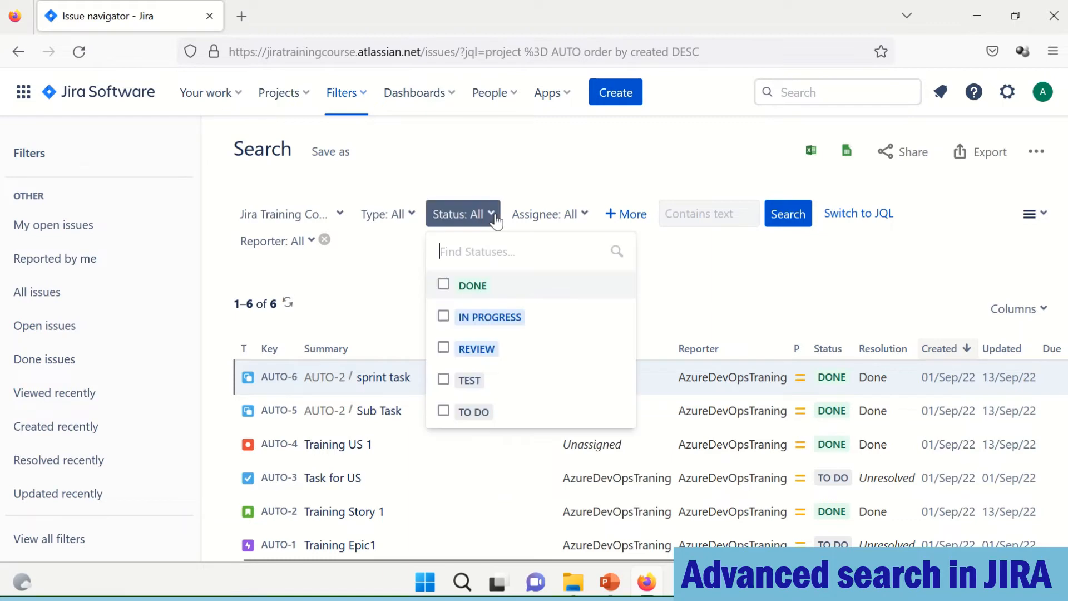
pyautogui.click(443, 285)
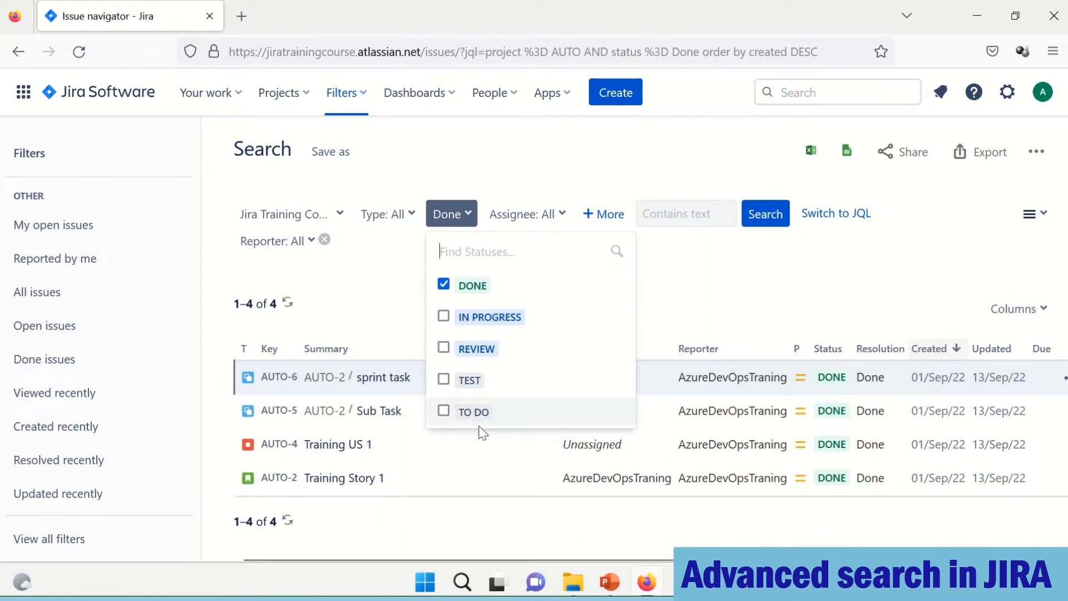
pyautogui.click(444, 284)
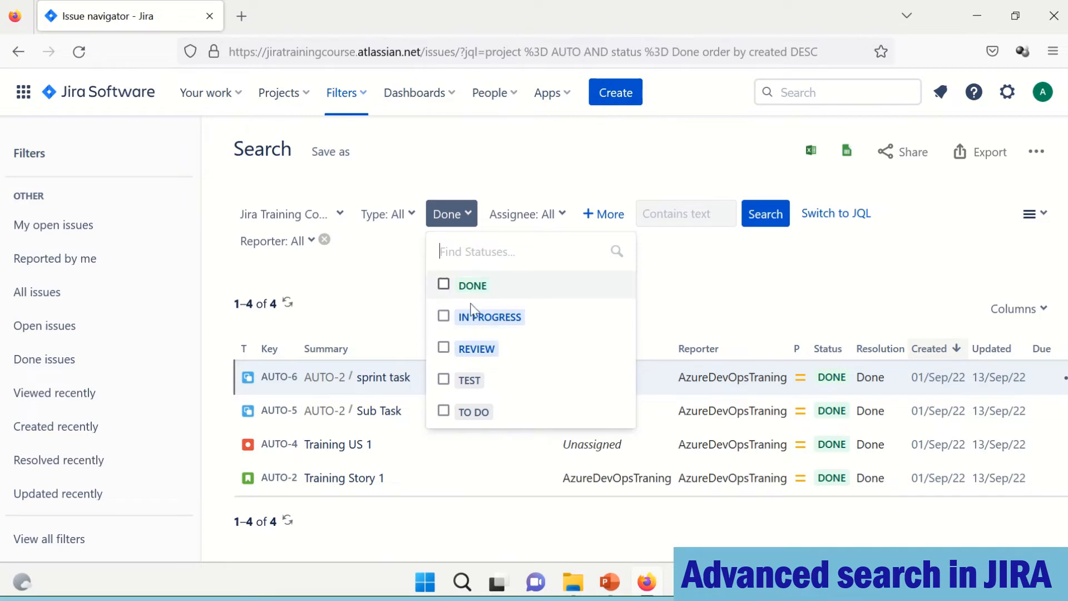
pyautogui.click(443, 316)
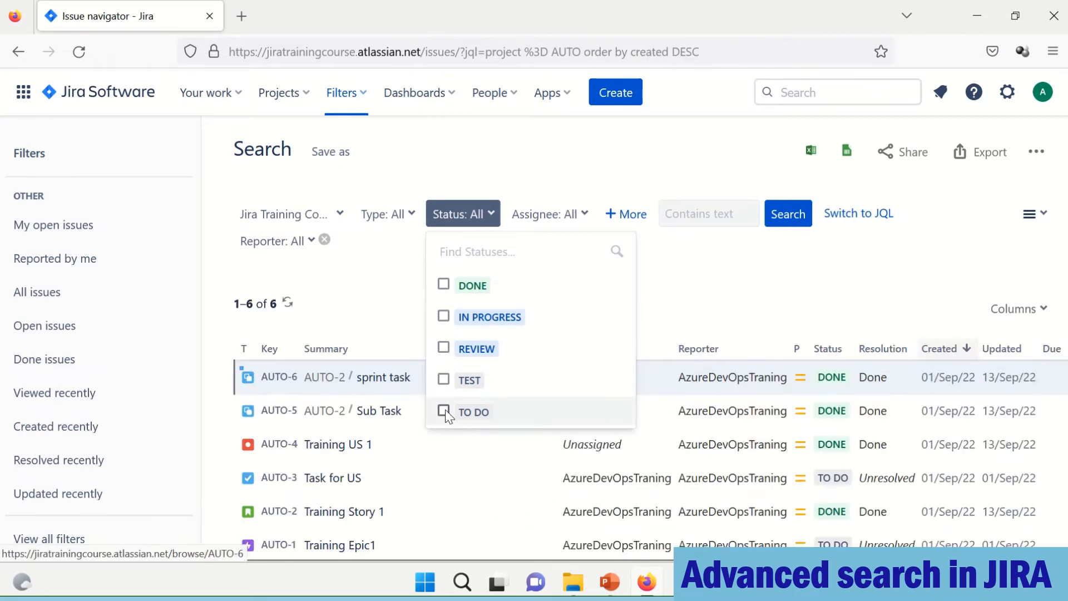
pyautogui.click(444, 410)
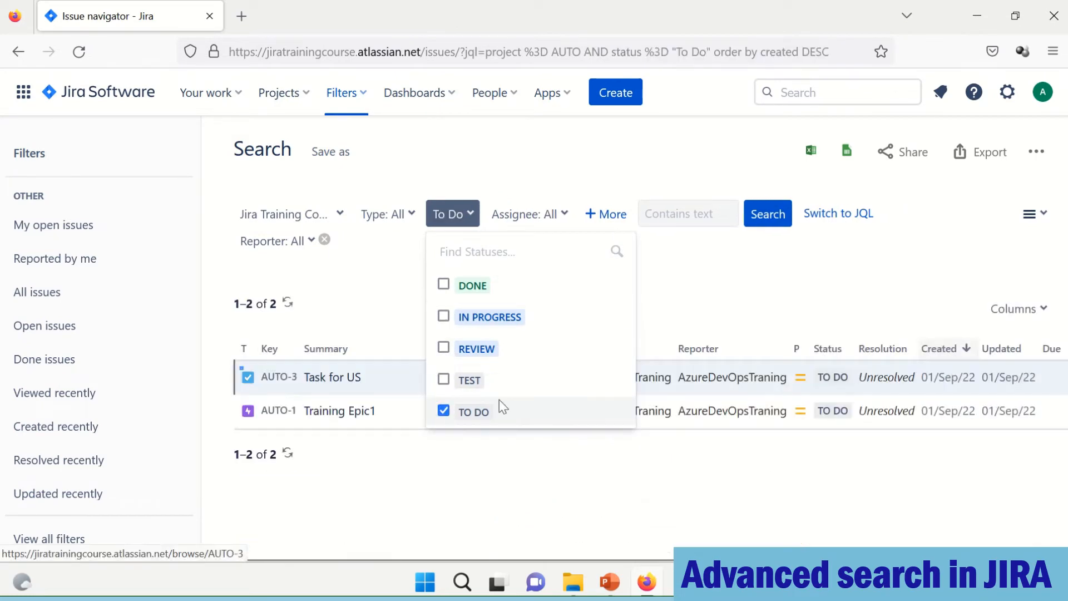
pyautogui.click(518, 467)
# Narrow the To Do issues to those assigned to Current User
pyautogui.click(566, 217)
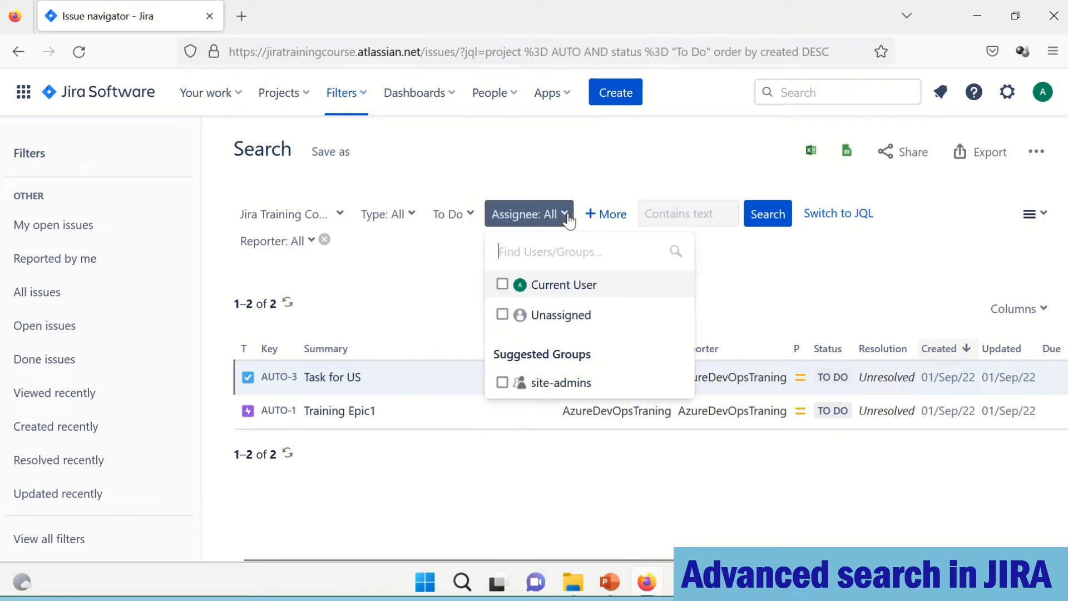
pyautogui.click(504, 289)
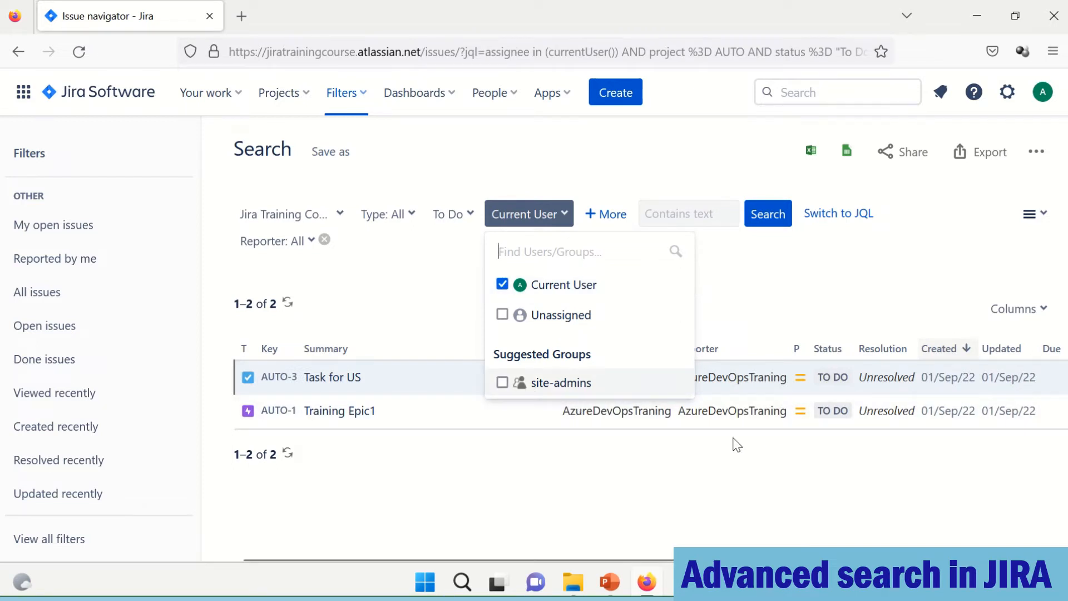
pyautogui.click(763, 300)
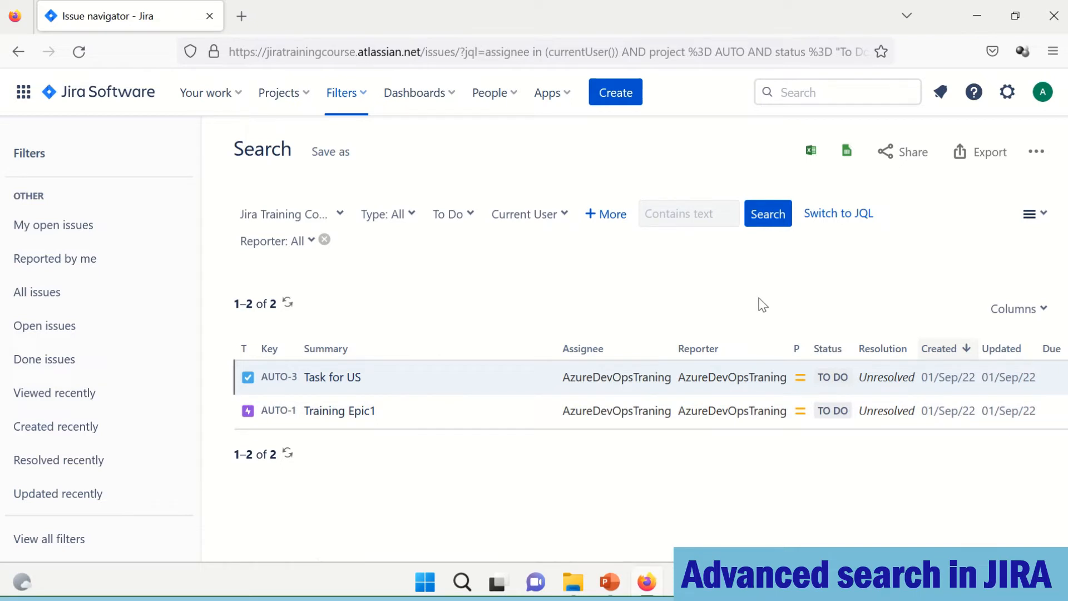
# Reset the assignee and status filters to All by deselecting Current User and To Do
pyautogui.click(674, 221)
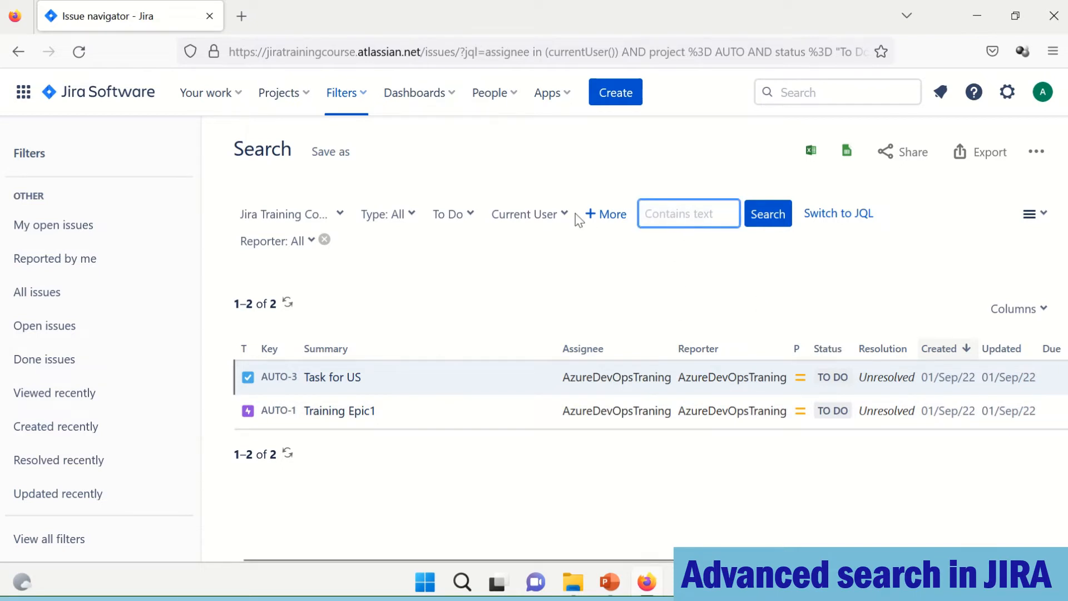
pyautogui.click(564, 215)
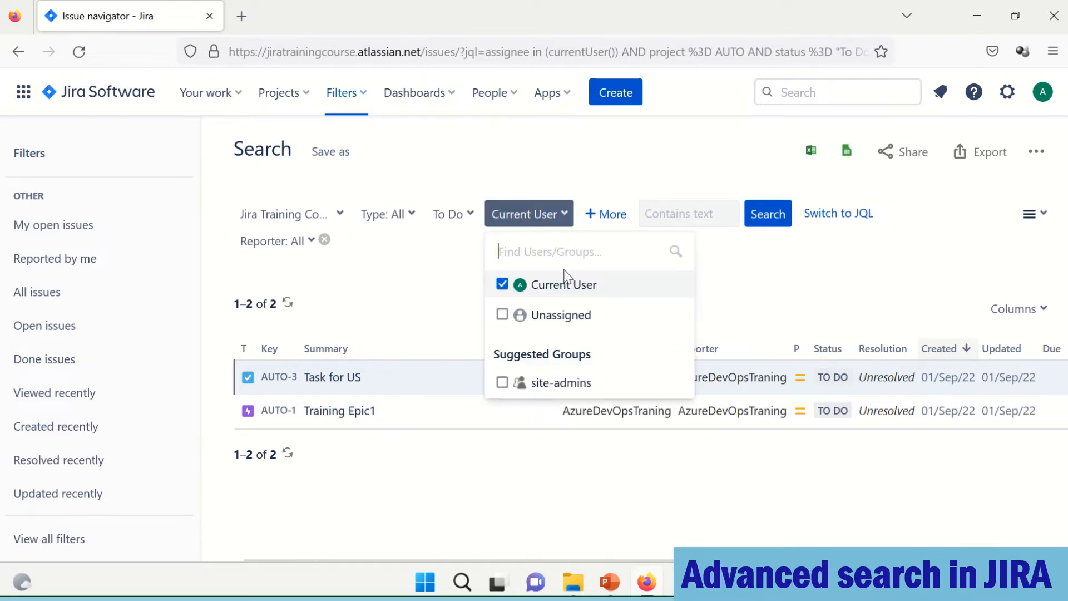
pyautogui.click(502, 285)
pyautogui.click(740, 290)
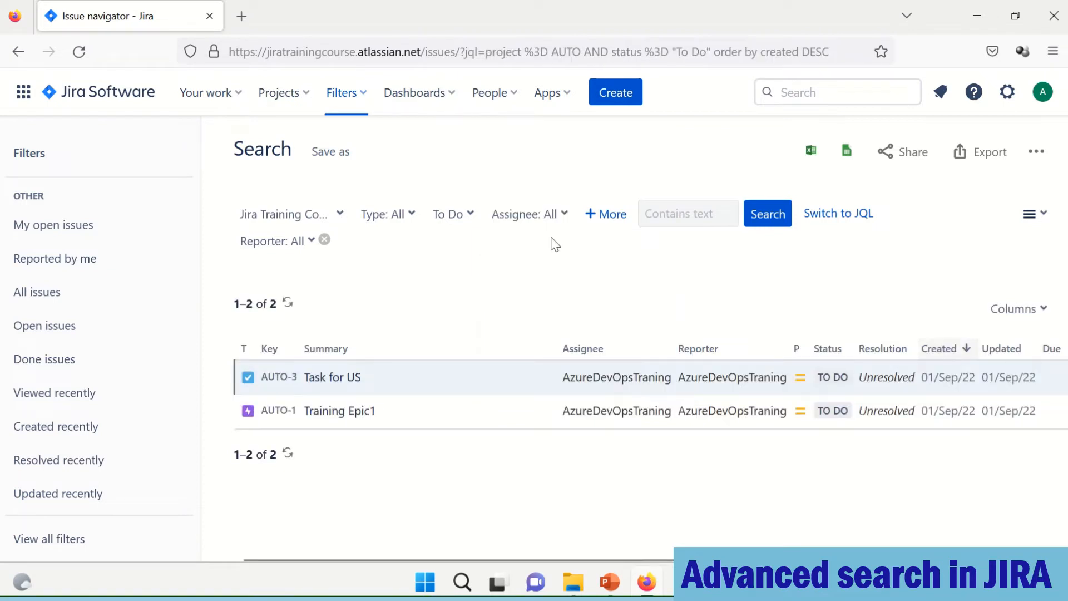
pyautogui.click(468, 216)
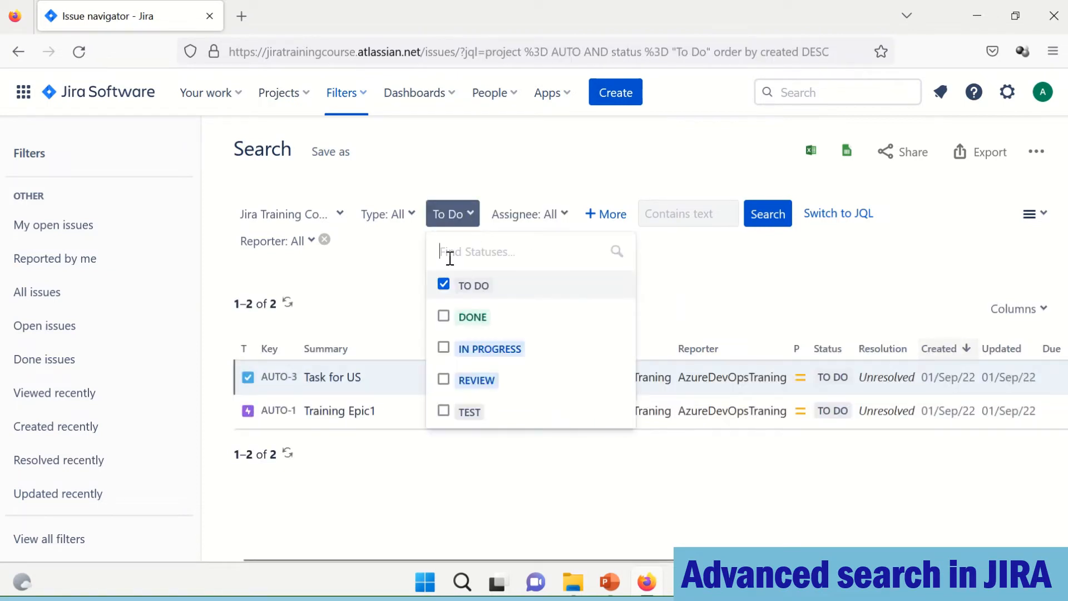
pyautogui.click(444, 285)
pyautogui.click(720, 290)
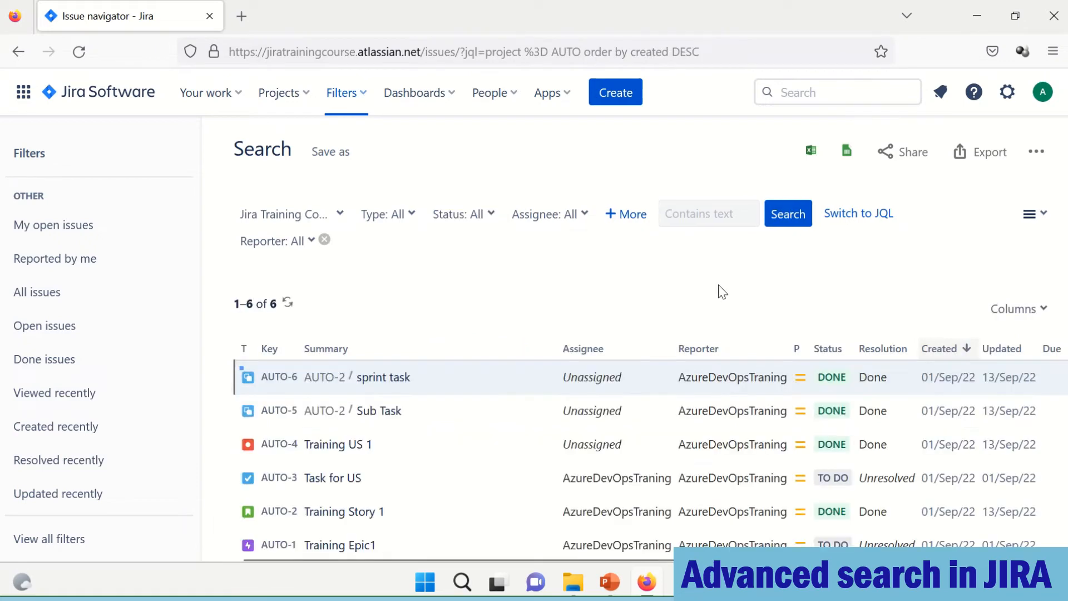
# Search the Jira Training Course project's issues for the text "task"
pyautogui.click(725, 220)
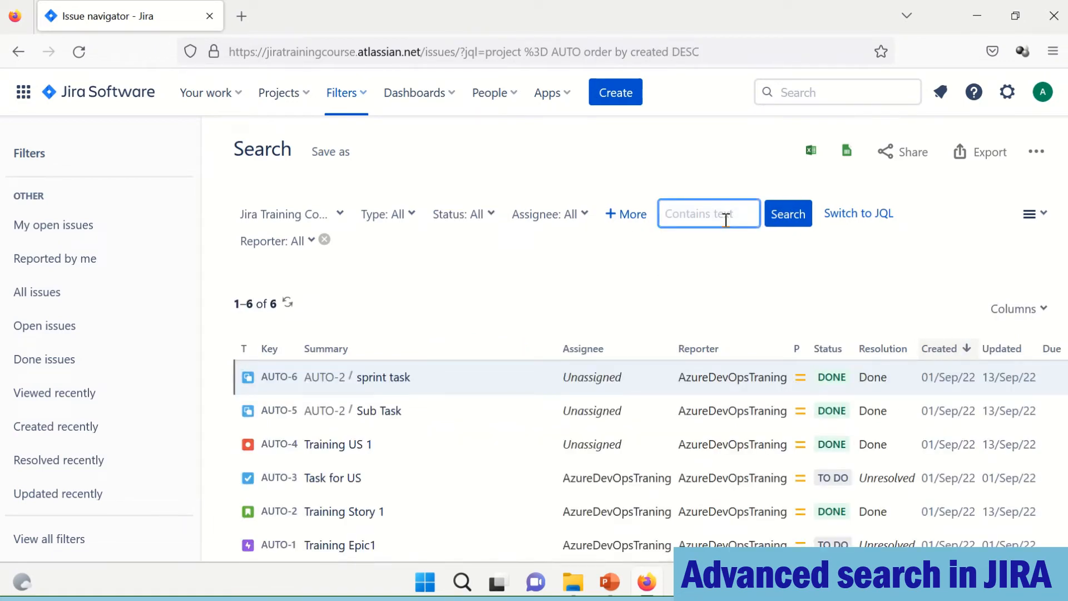
pyautogui.write('task')
pyautogui.click(799, 220)
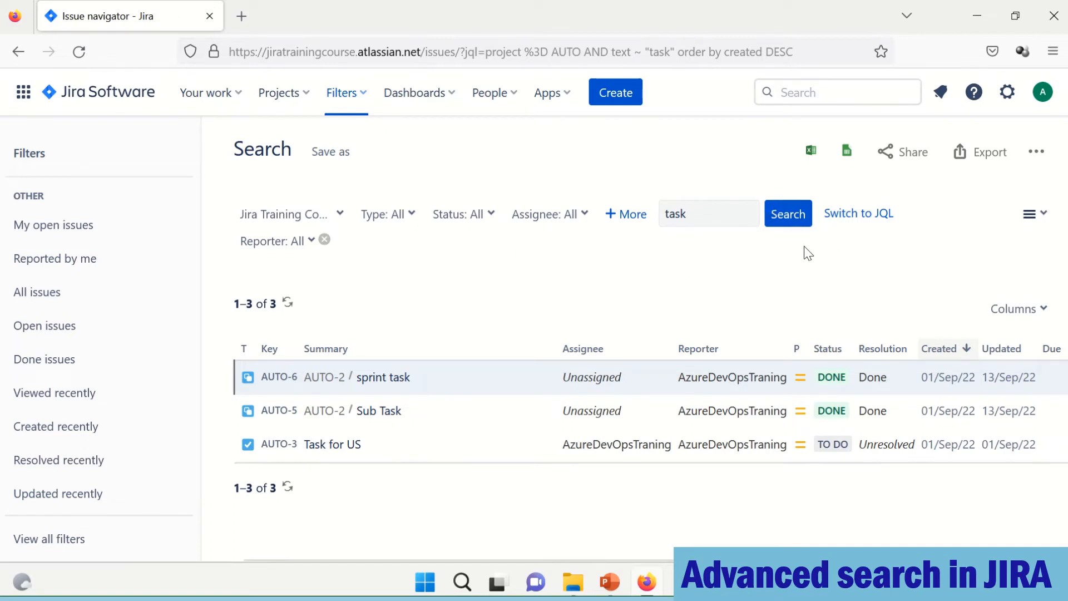
# View the text search as a JQL query, return to the basic search and look through the issue type options
pyautogui.click(878, 222)
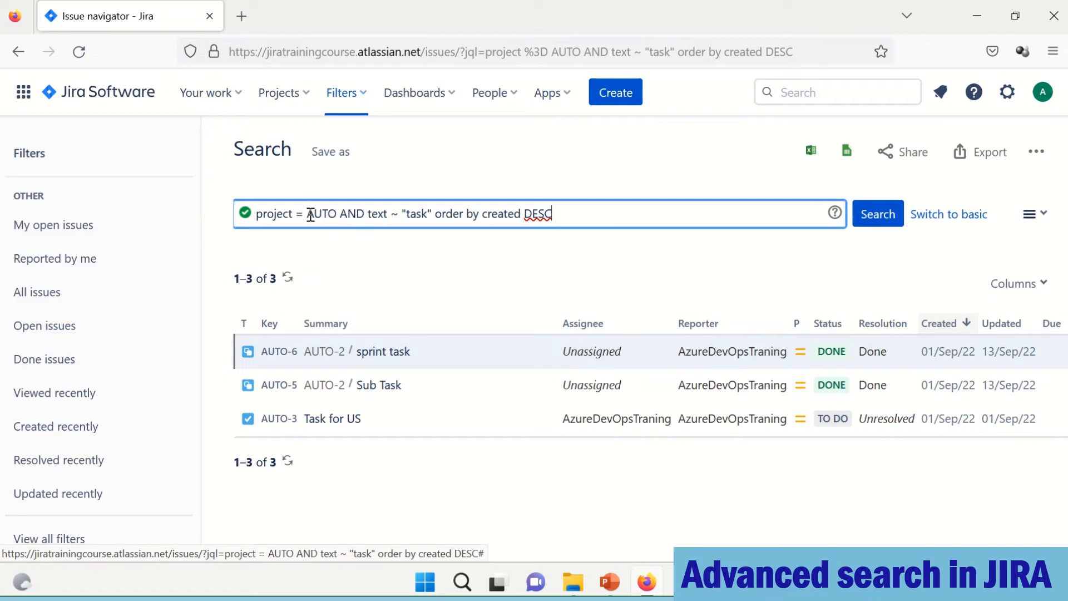
pyautogui.click(437, 271)
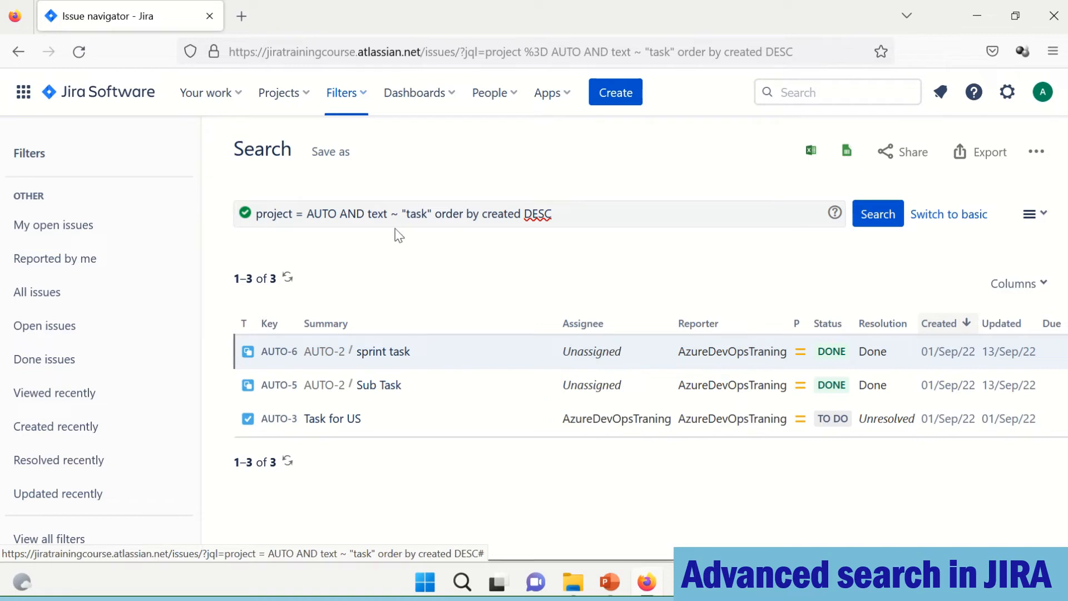
pyautogui.click(962, 217)
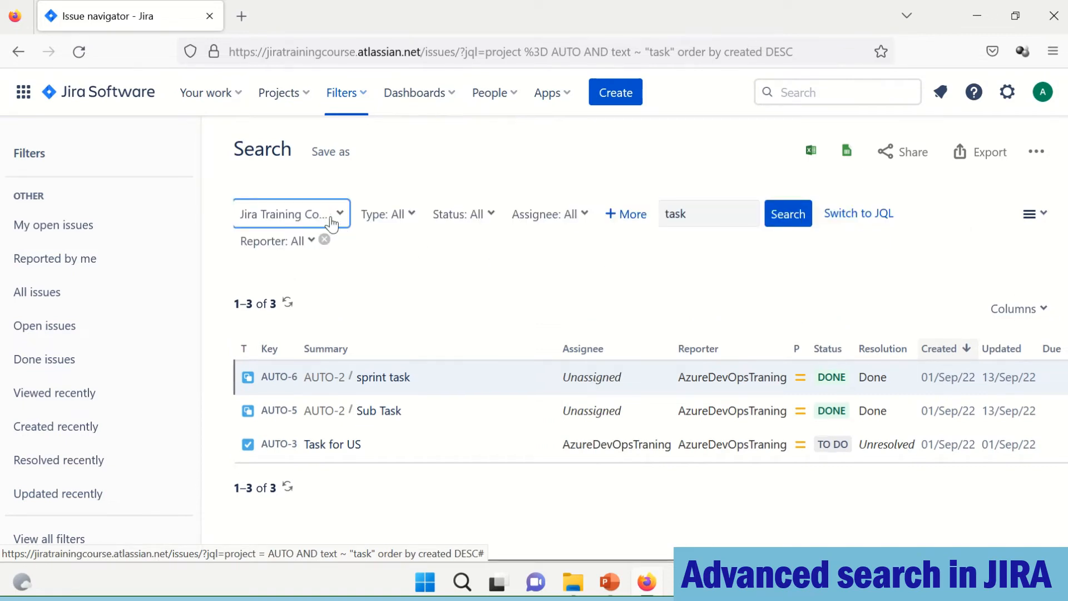
pyautogui.click(409, 215)
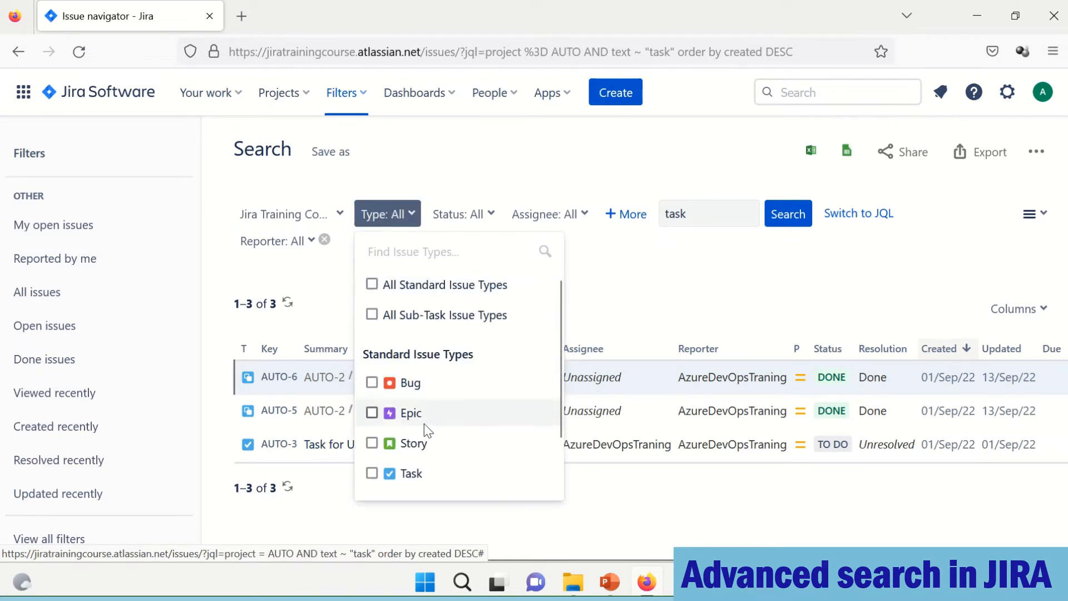
pyautogui.click(690, 274)
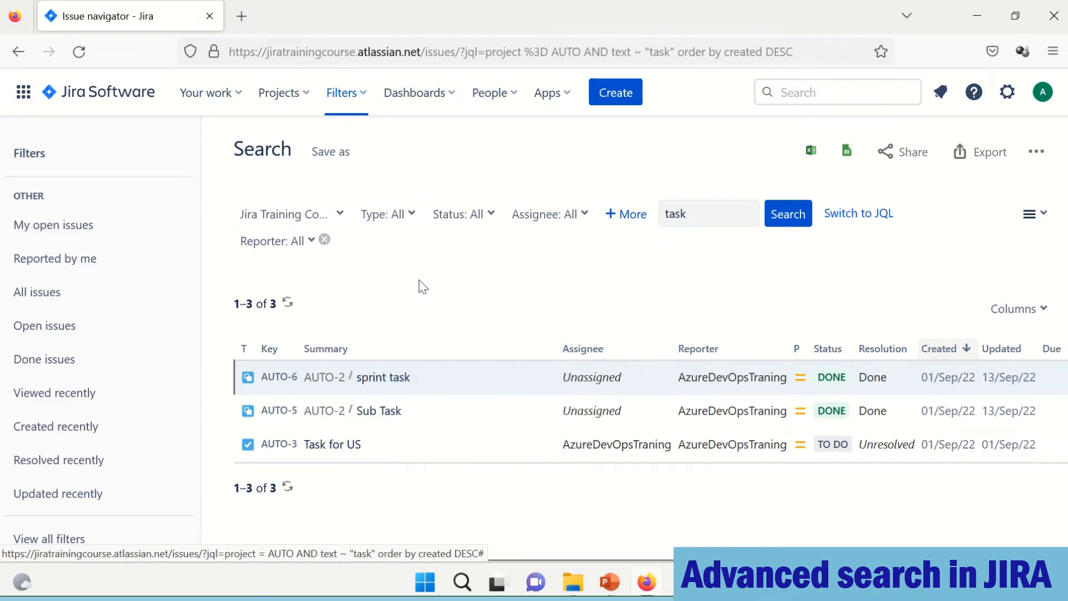
# Clear the text "task" from the search and filter the project's issues by assignee Current User
pyautogui.click(691, 218)
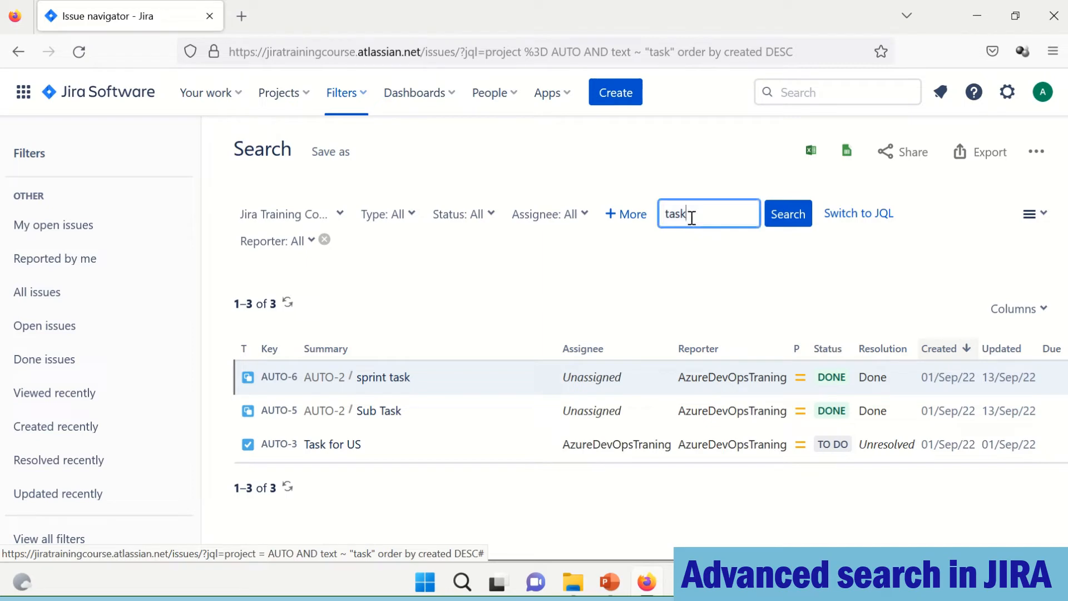
pyautogui.press('BackSpace')
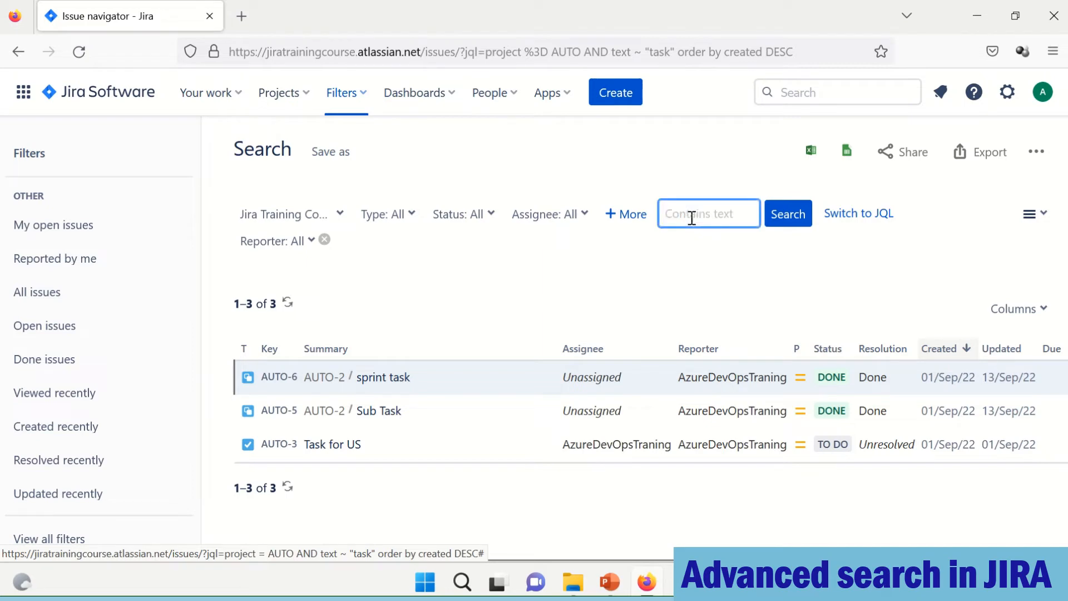
pyautogui.click(587, 217)
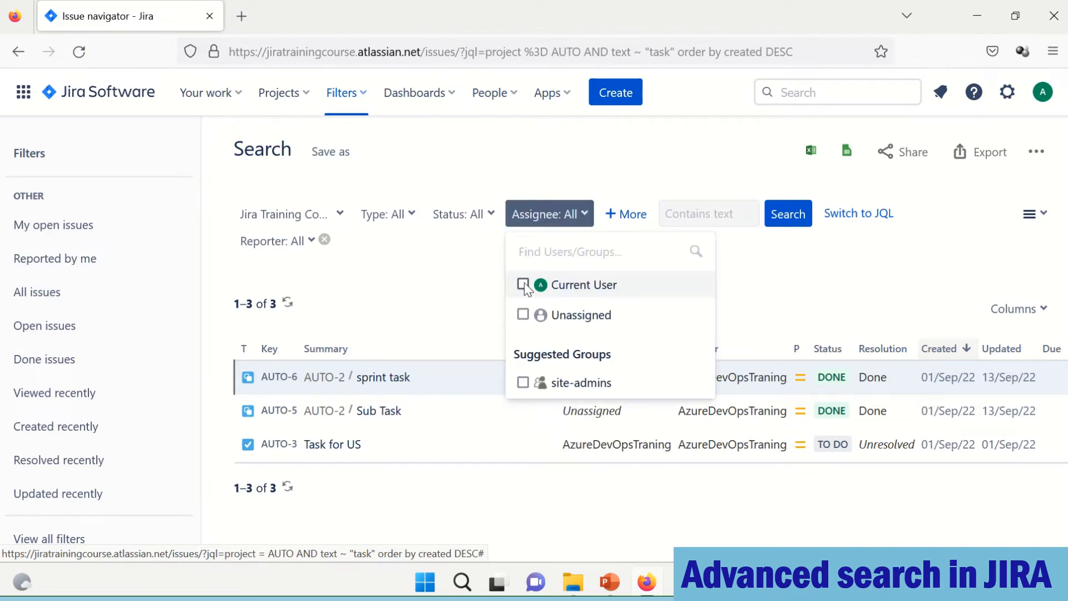
pyautogui.click(758, 301)
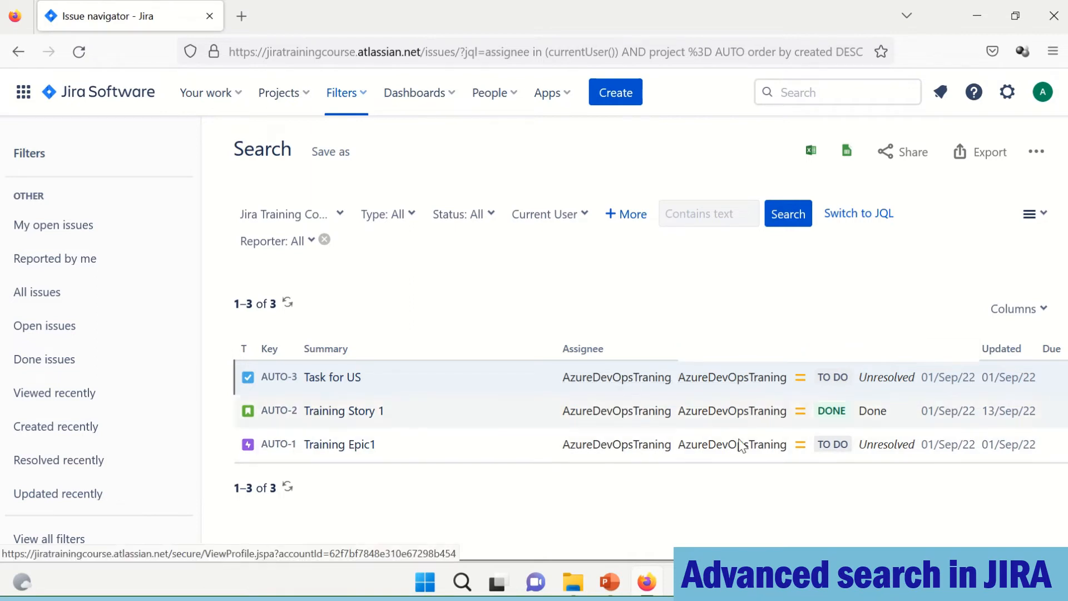
pyautogui.moveTo(740, 445)
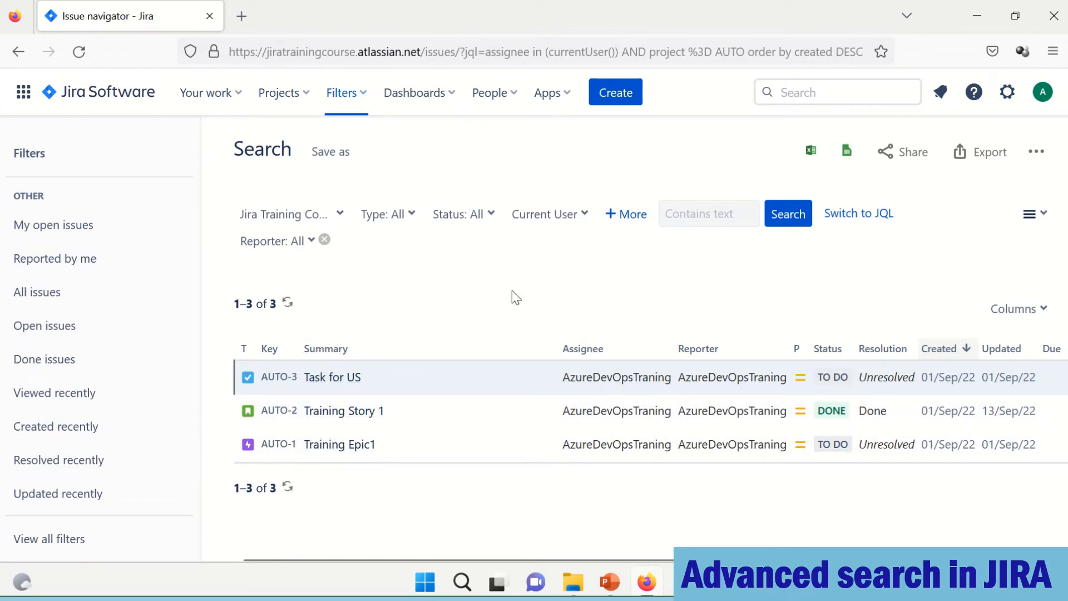
# Save the search as a filter named "Current User" and open it from the recent filters
pyautogui.click(340, 160)
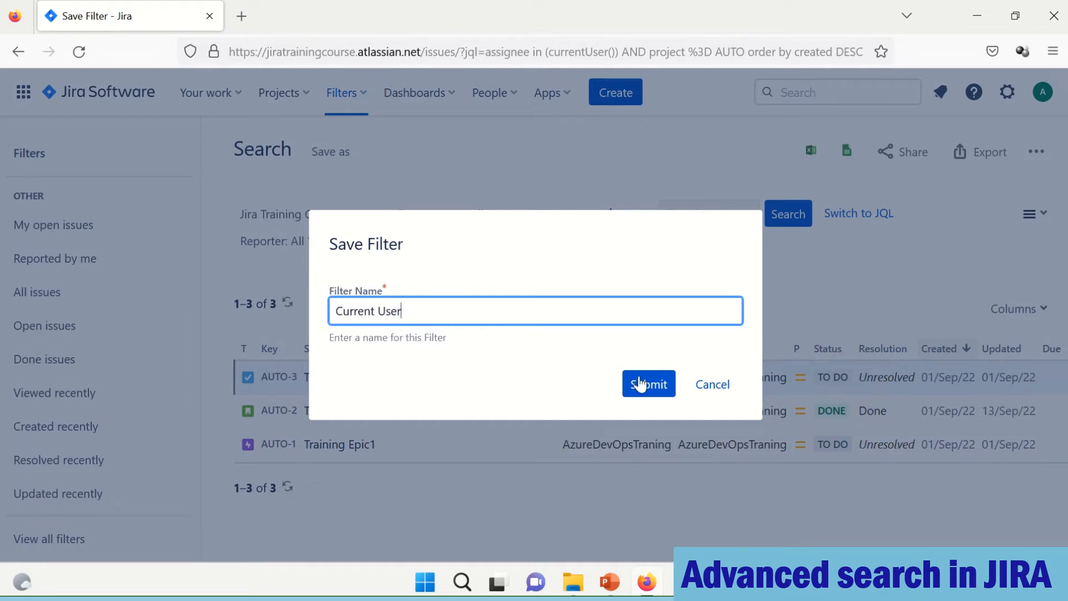
pyautogui.click(654, 386)
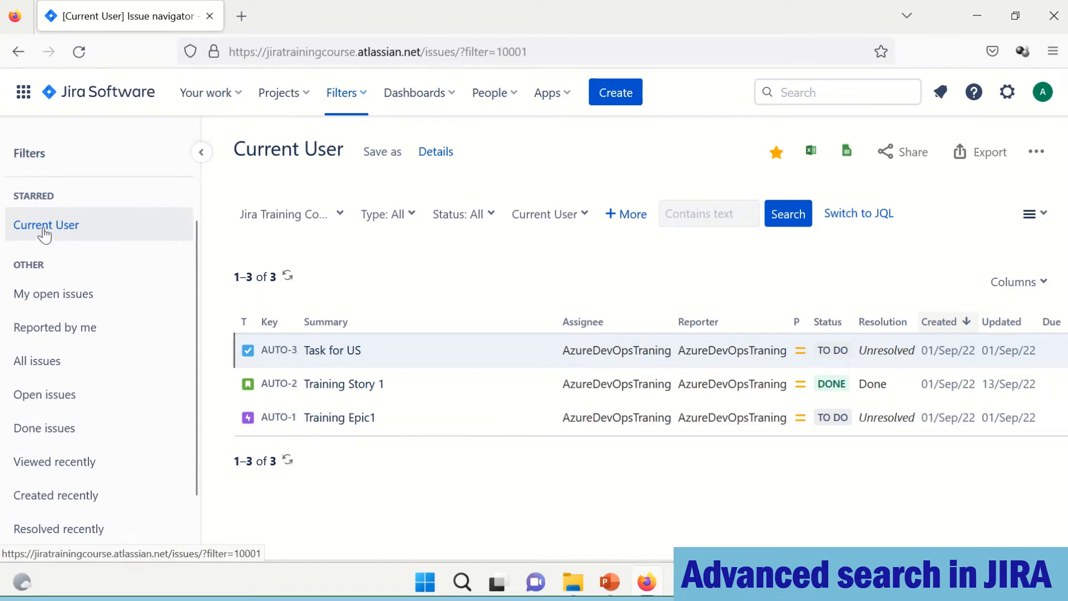
pyautogui.click(362, 96)
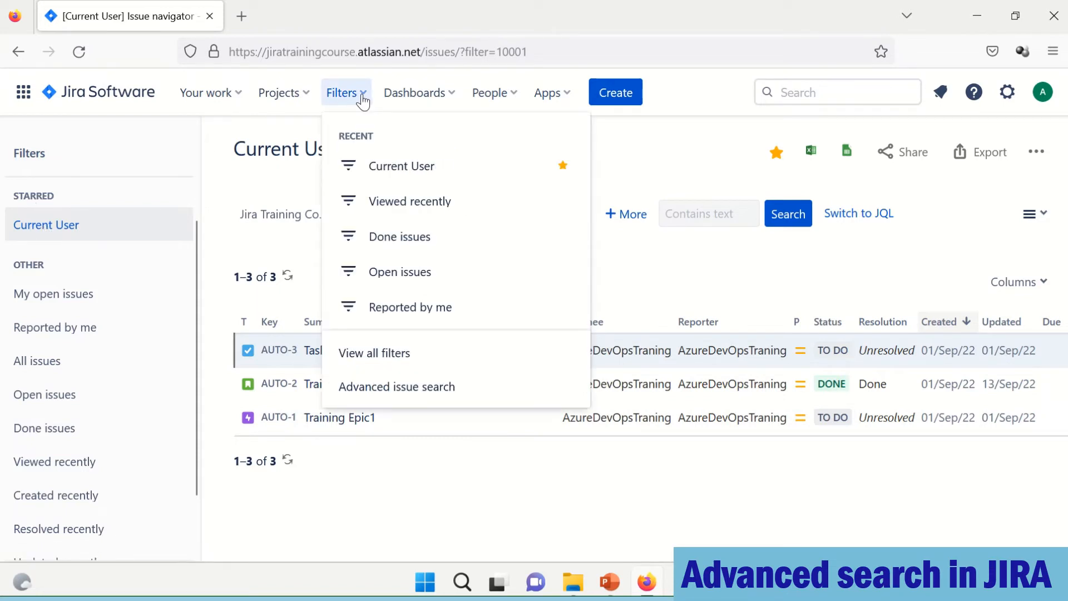
pyautogui.click(419, 170)
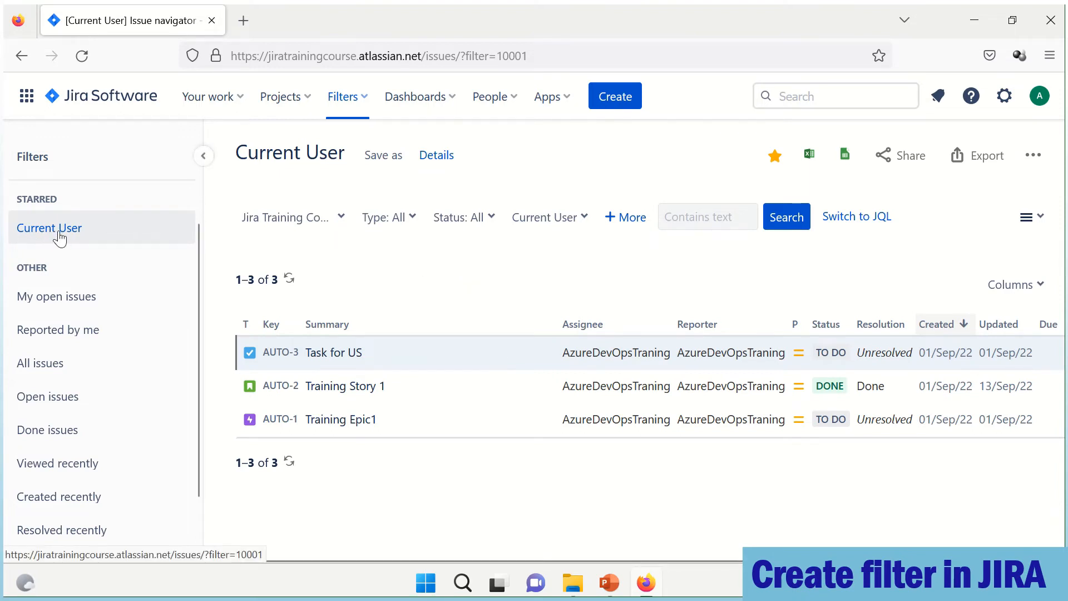
# Review the assignee, project, type and status criteria of the saved Current User filter
pyautogui.click(587, 223)
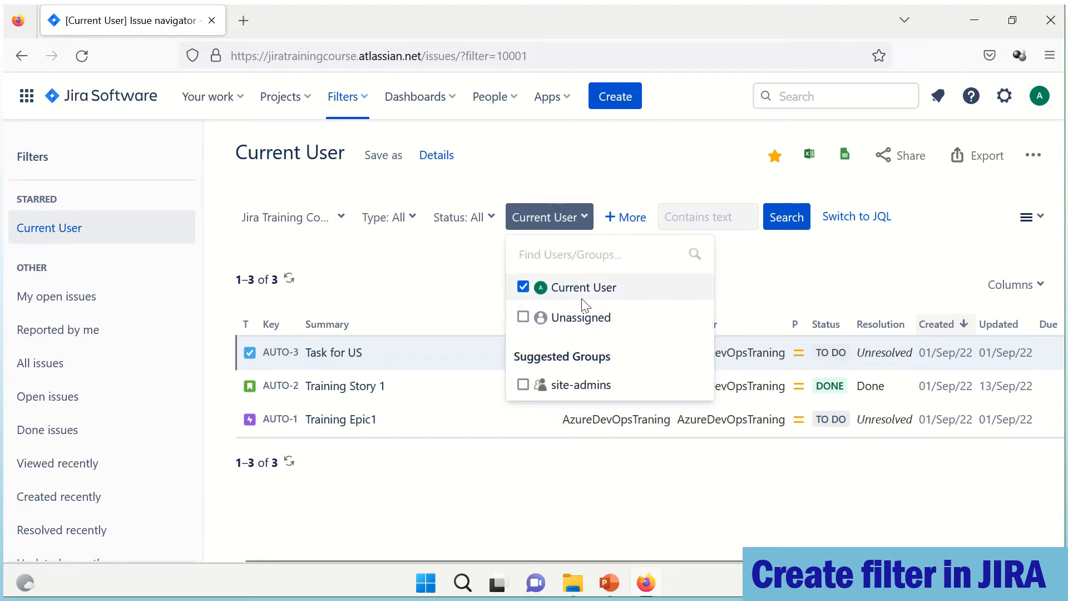
pyautogui.click(443, 272)
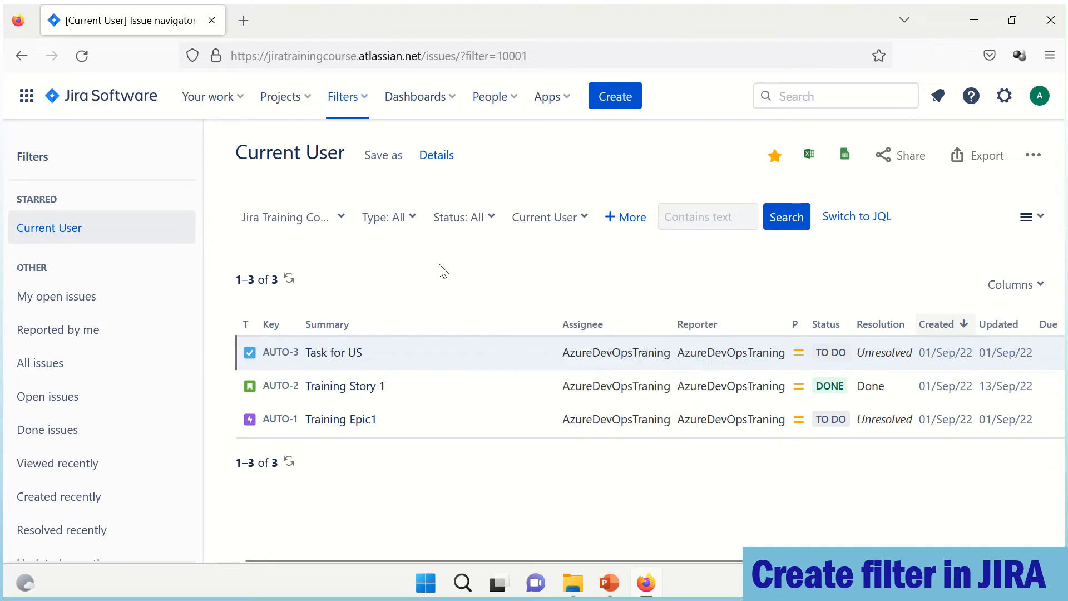
pyautogui.click(341, 218)
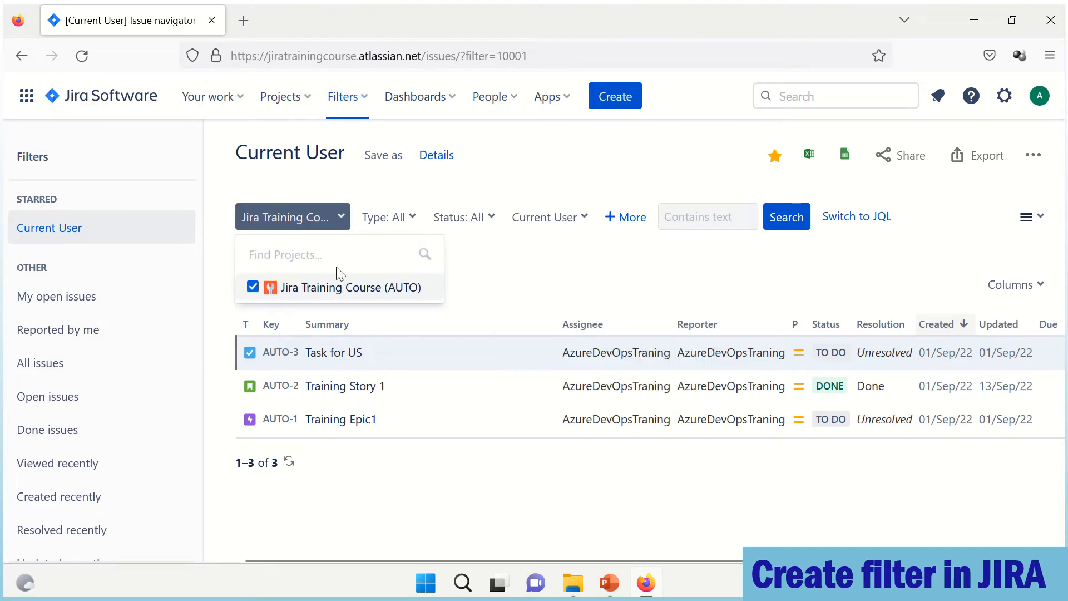
pyautogui.click(512, 279)
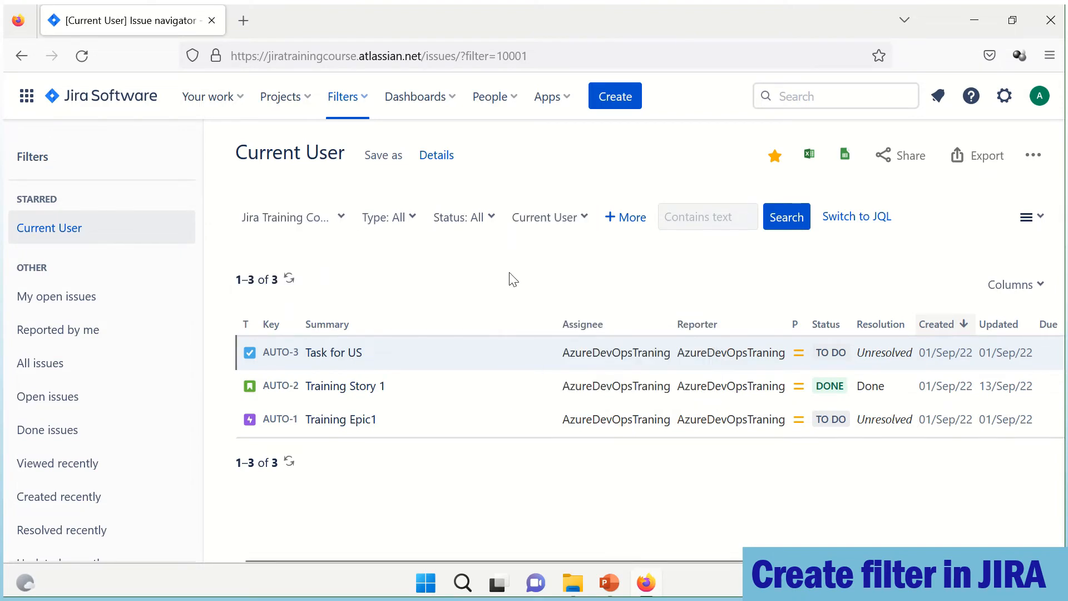
pyautogui.click(416, 219)
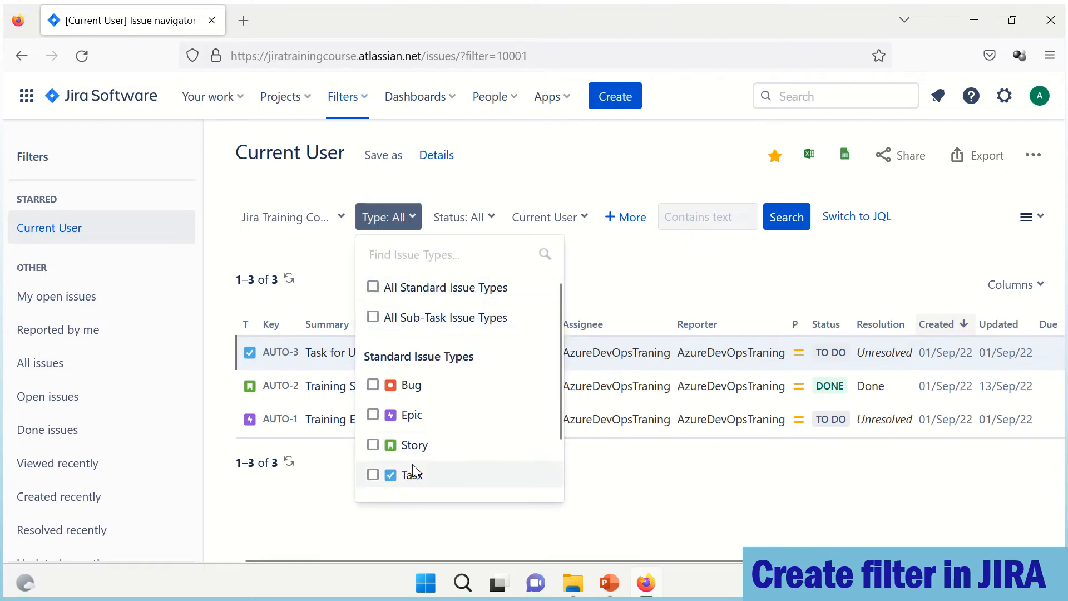
pyautogui.moveTo(656, 267); pyautogui.dragTo(491, 218)
pyautogui.click(492, 219)
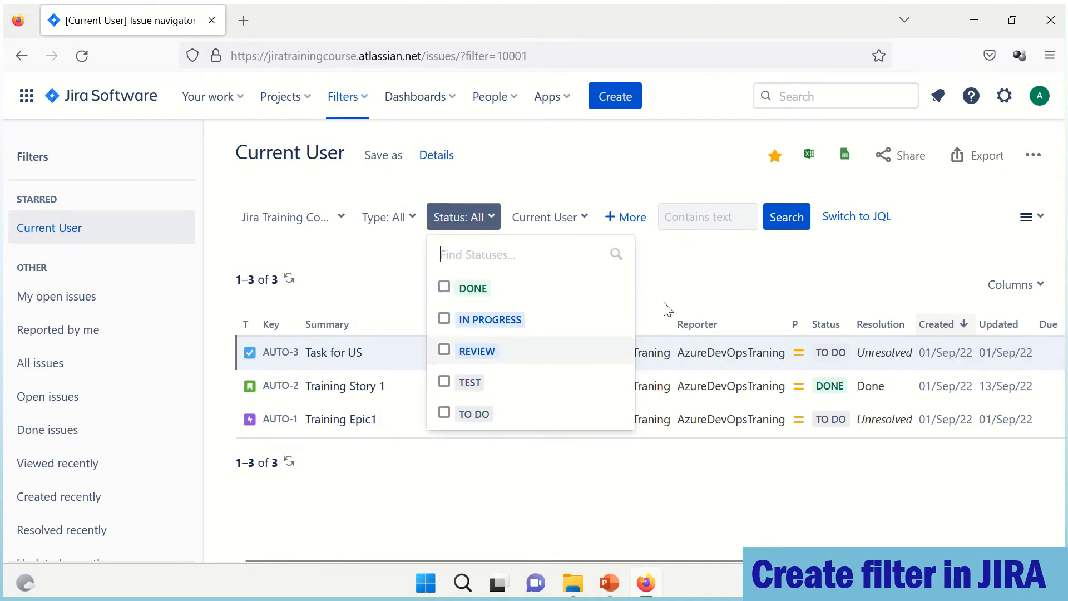
pyautogui.click(712, 284)
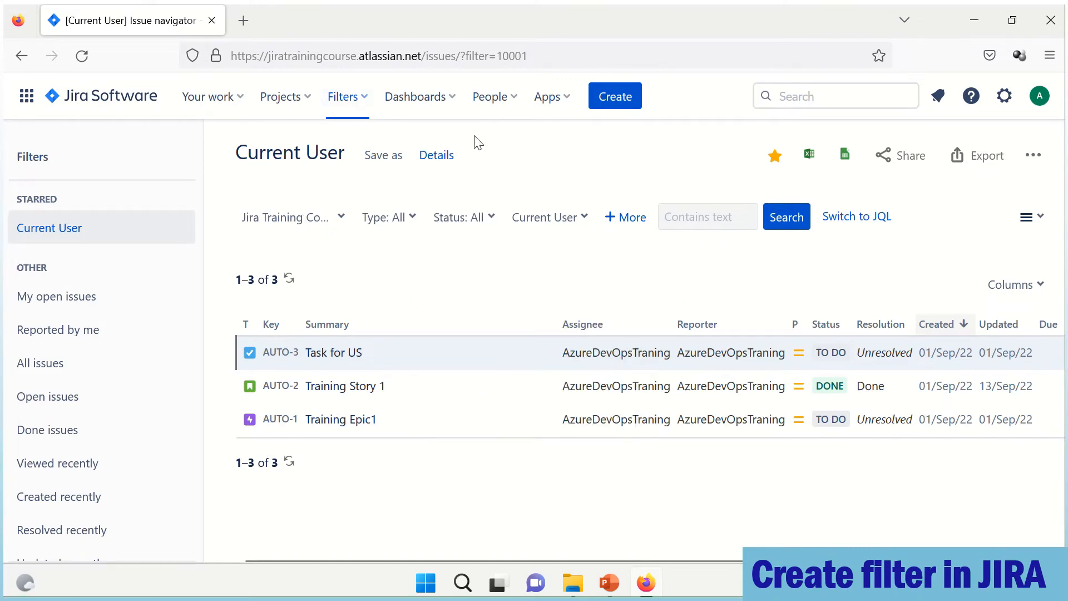
# Open the All issues filter and restrict it to issues with status Done
pyautogui.click(49, 368)
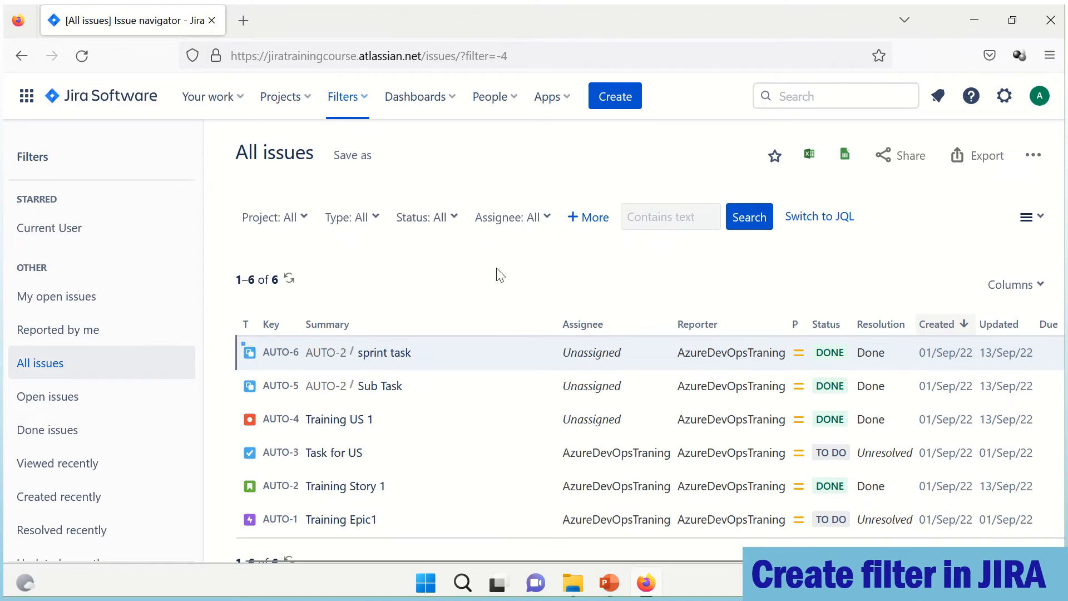
pyautogui.click(454, 218)
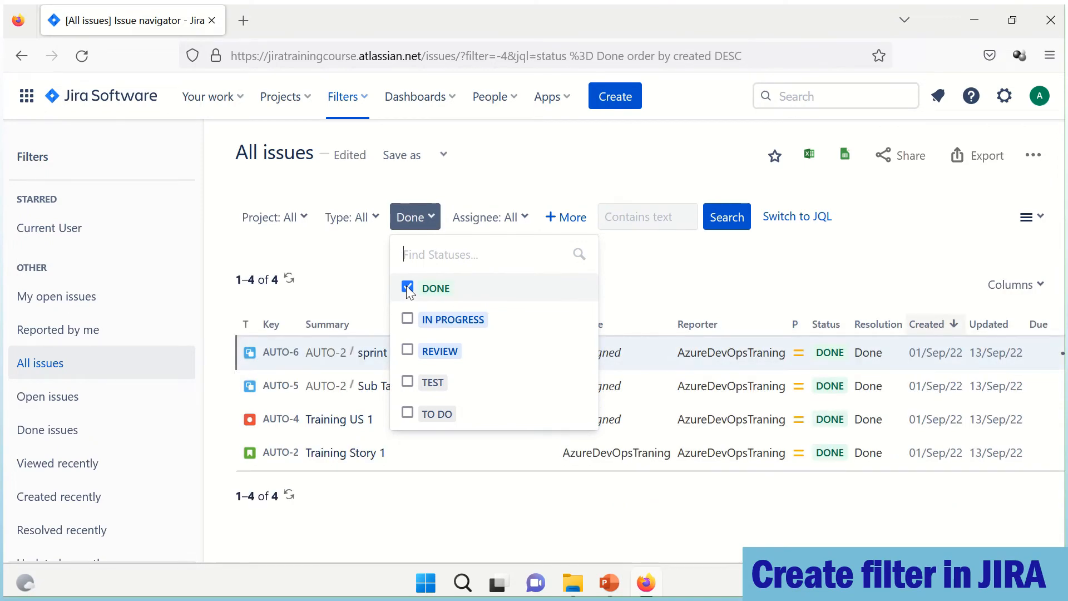
pyautogui.click(655, 295)
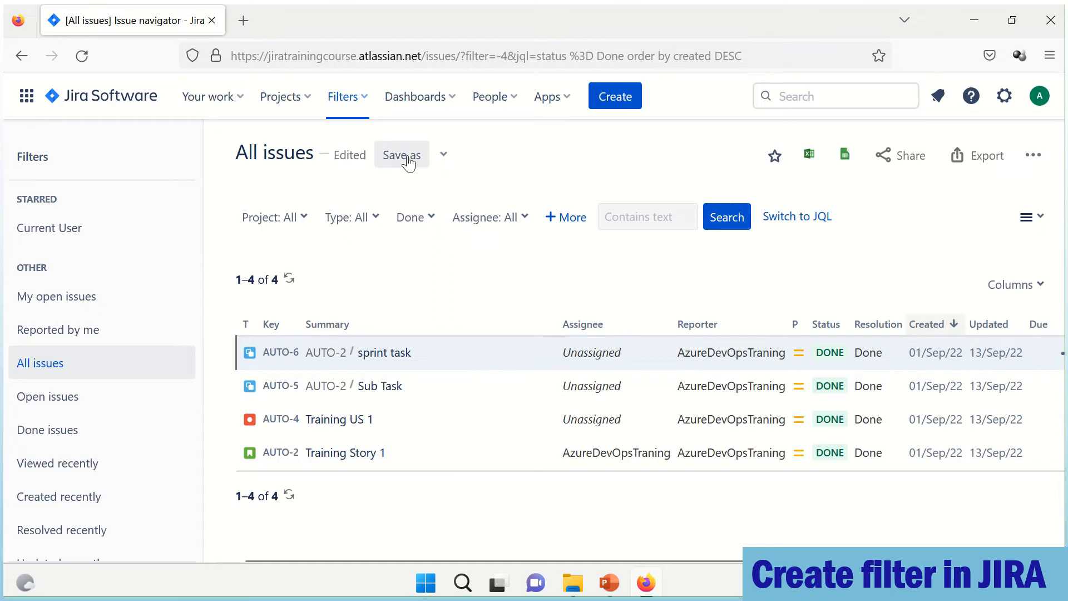
# Save the modified All issues search as a new filter named "Status WIth Done"
pyautogui.click(443, 158)
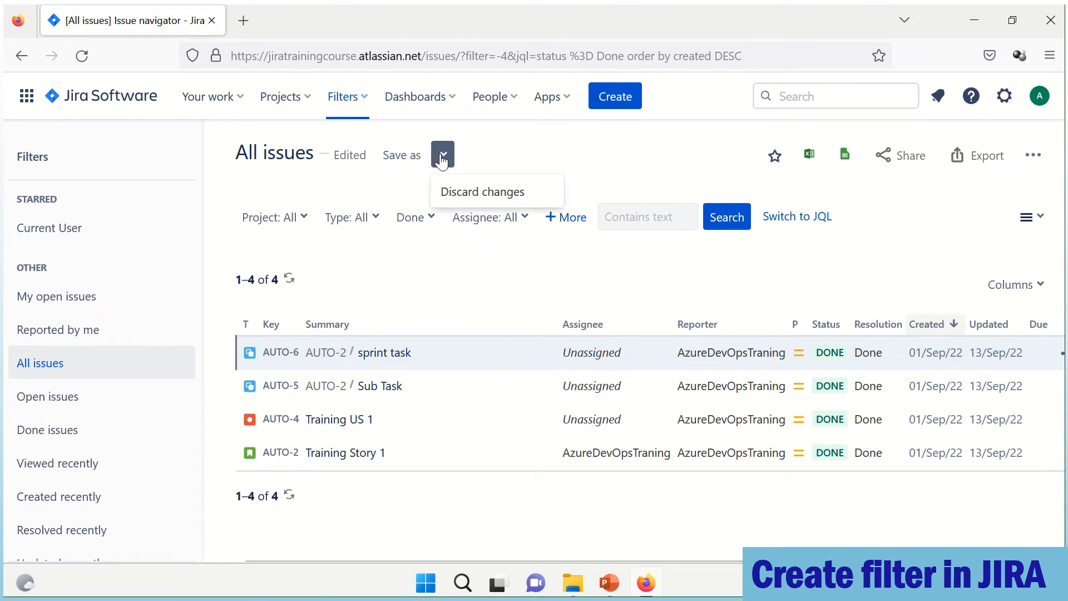
pyautogui.click(410, 159)
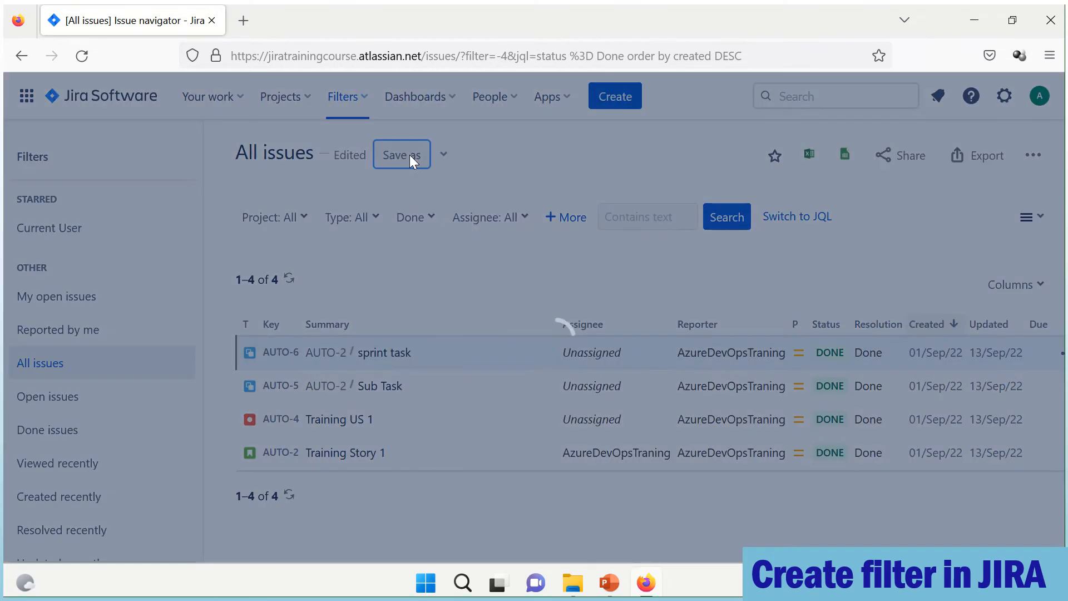
pyautogui.click(373, 316)
pyautogui.write('Done')
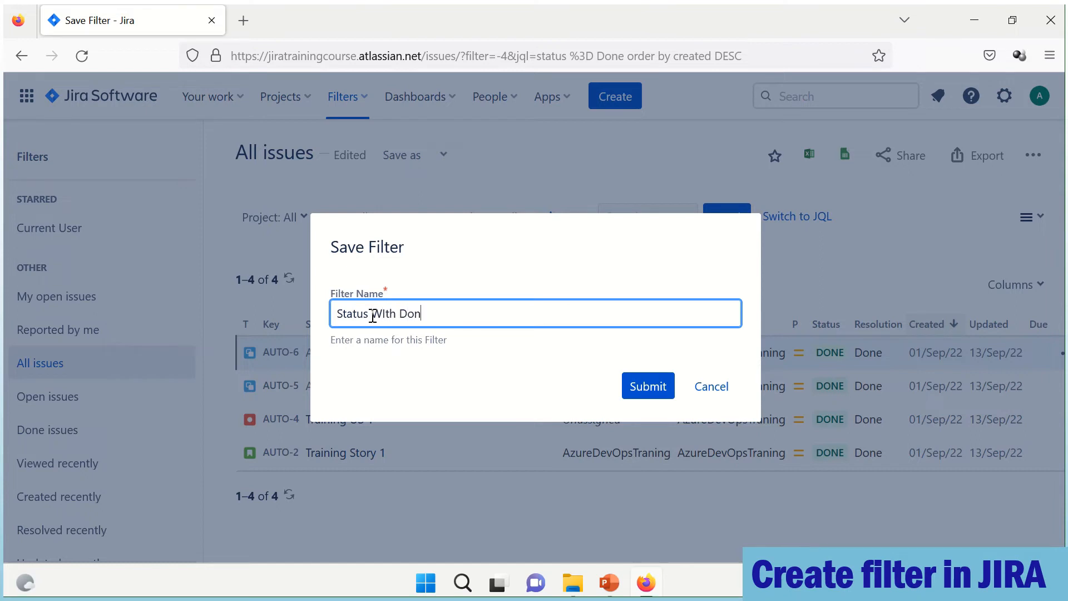
pyautogui.click(651, 388)
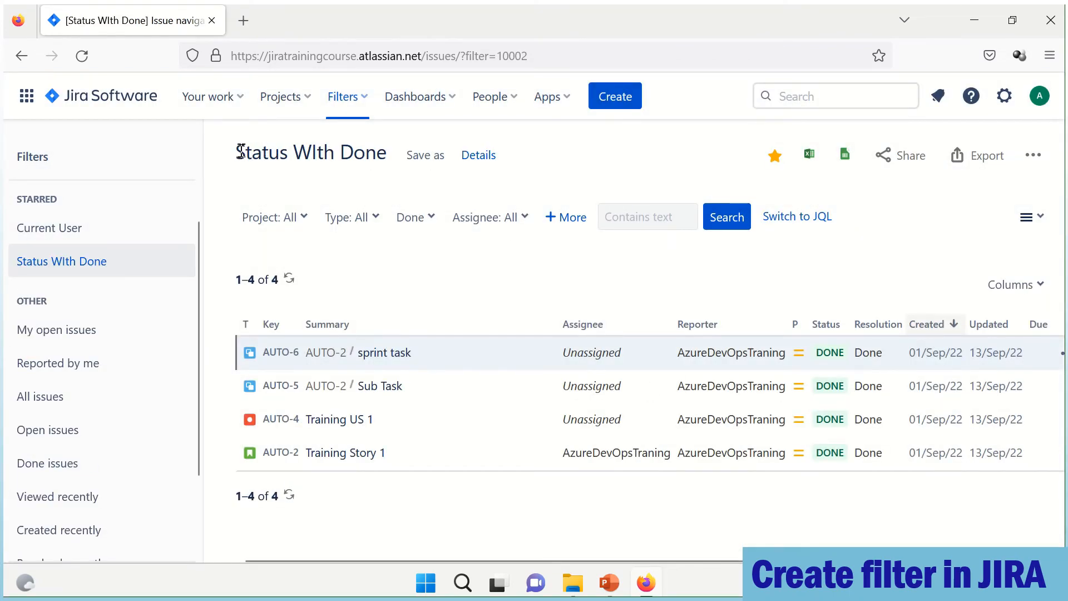
pyautogui.moveTo(241, 151); pyautogui.dragTo(387, 154)
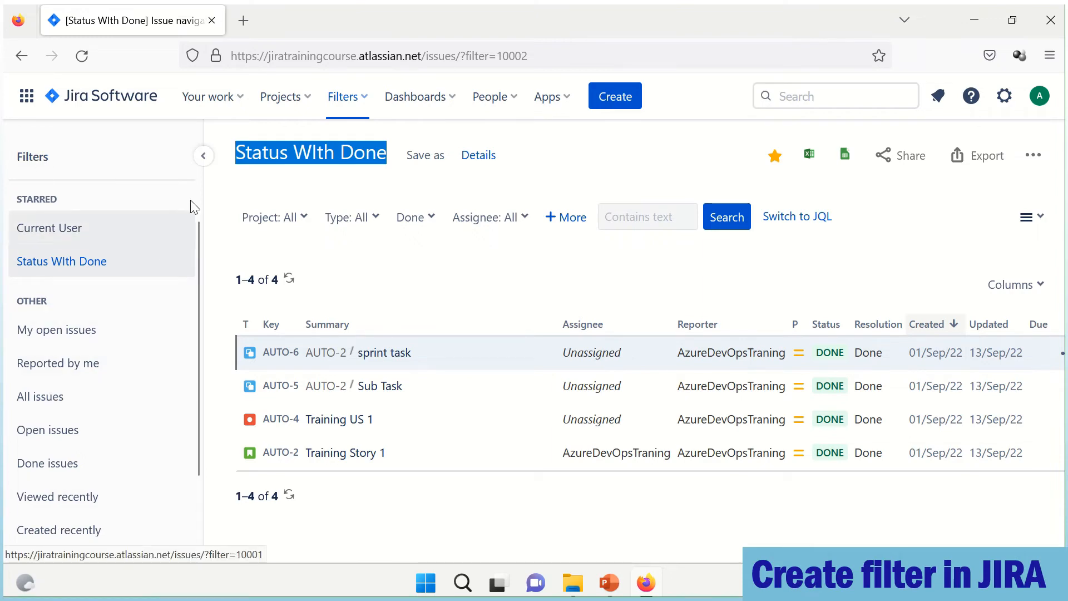
pyautogui.click(205, 158)
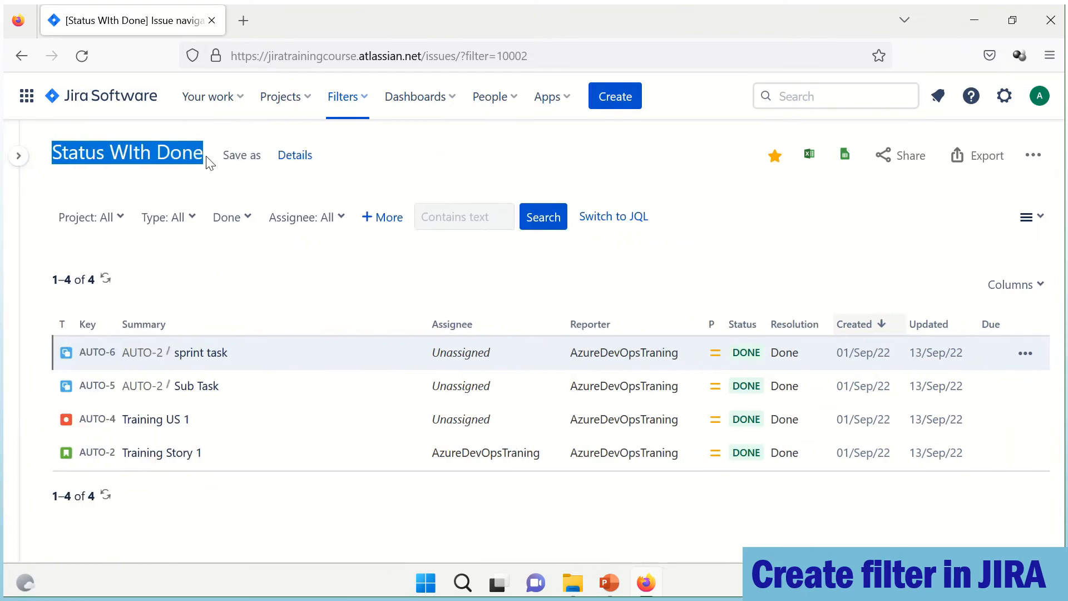
pyautogui.click(14, 160)
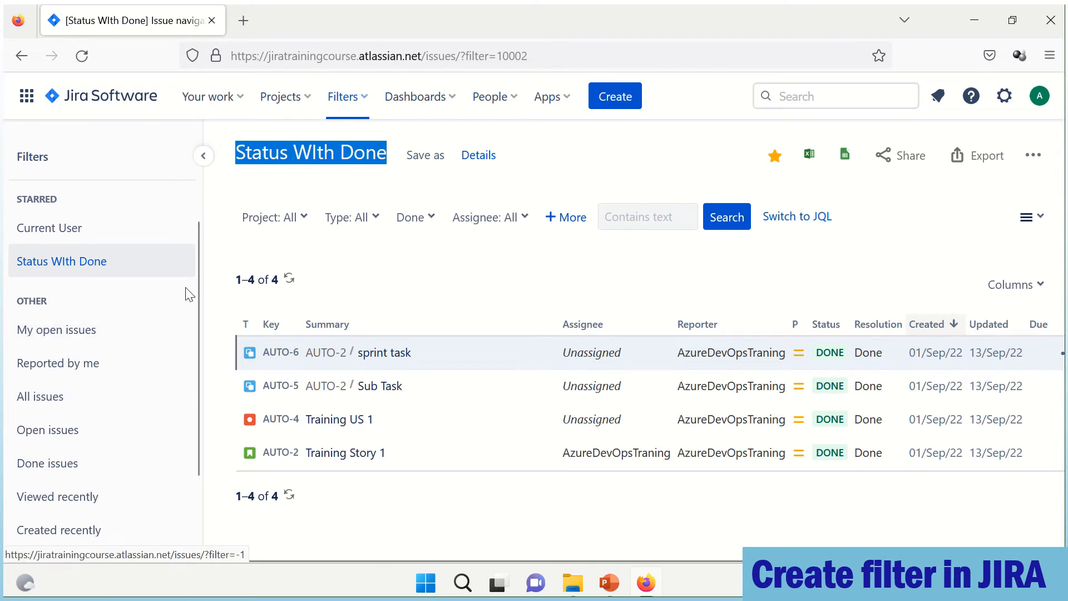
# Open the starred Current User filter
pyautogui.moveTo(200, 266); pyautogui.dragTo(188, 224)
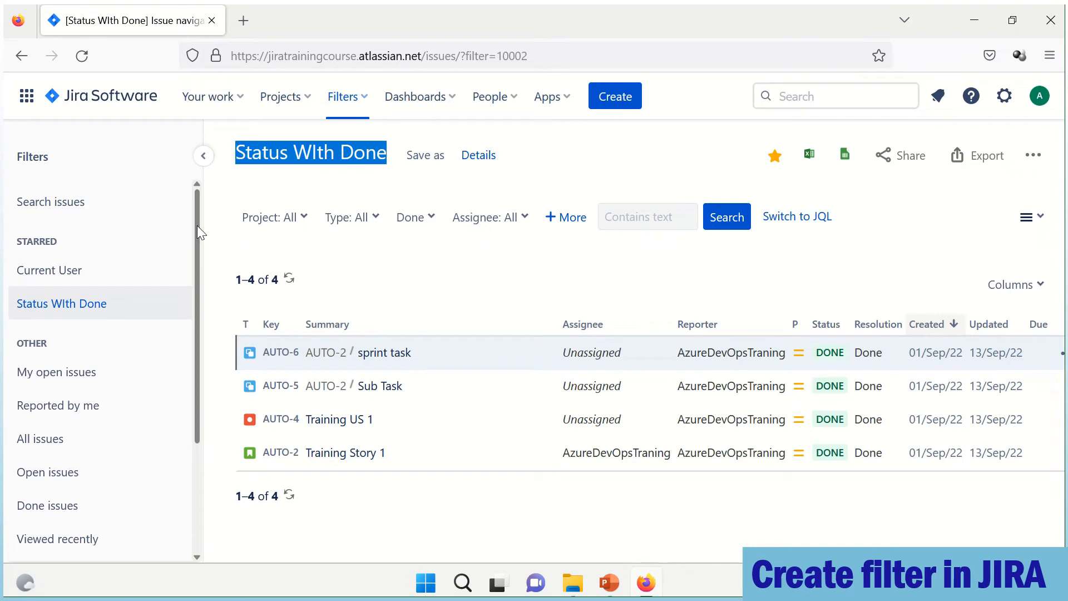
pyautogui.click(61, 274)
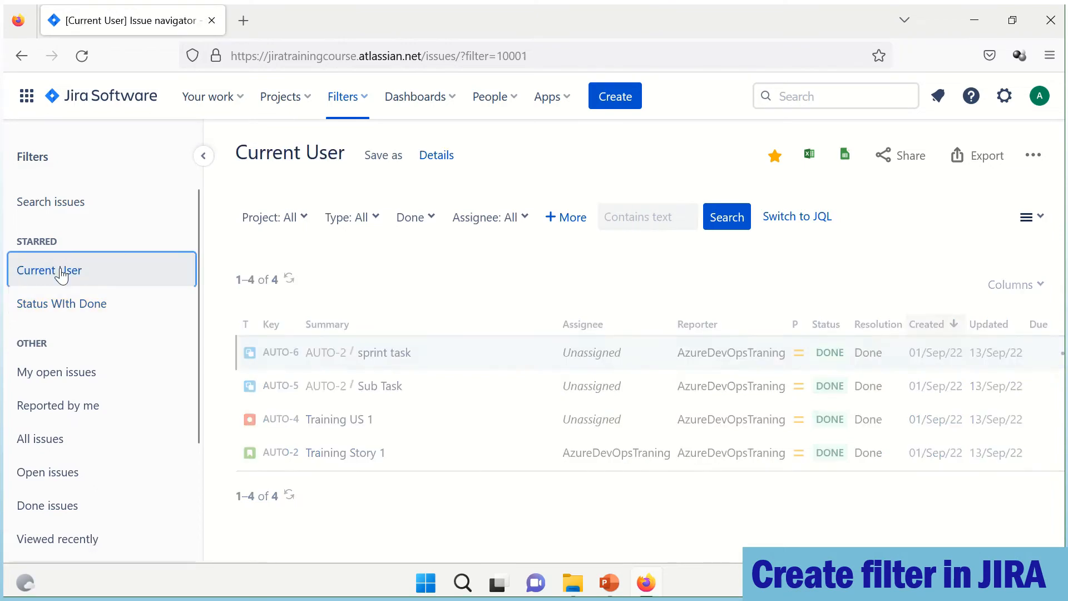
# Browse the issues listed by Status WIth Done, My open issues, Reported by me, All issues, Open issues and Done issues
pyautogui.click(53, 307)
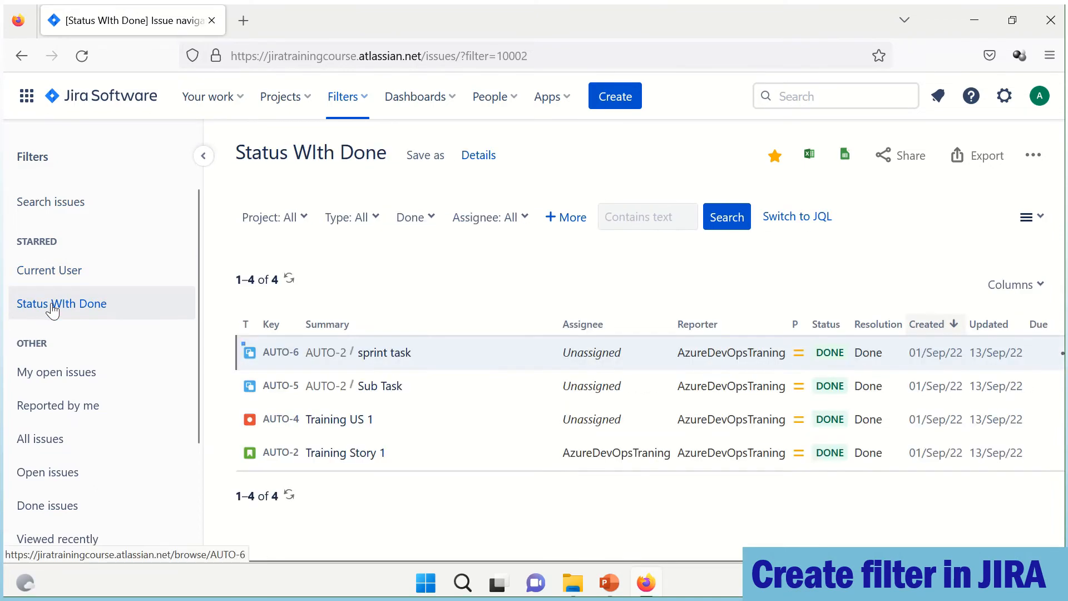
pyautogui.click(54, 384)
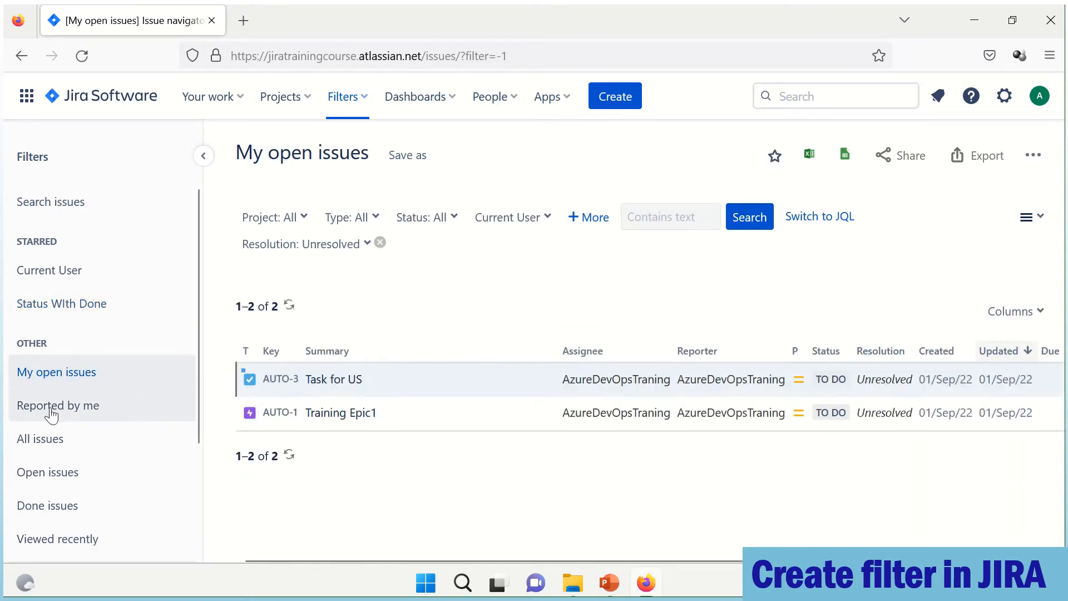
pyautogui.click(52, 411)
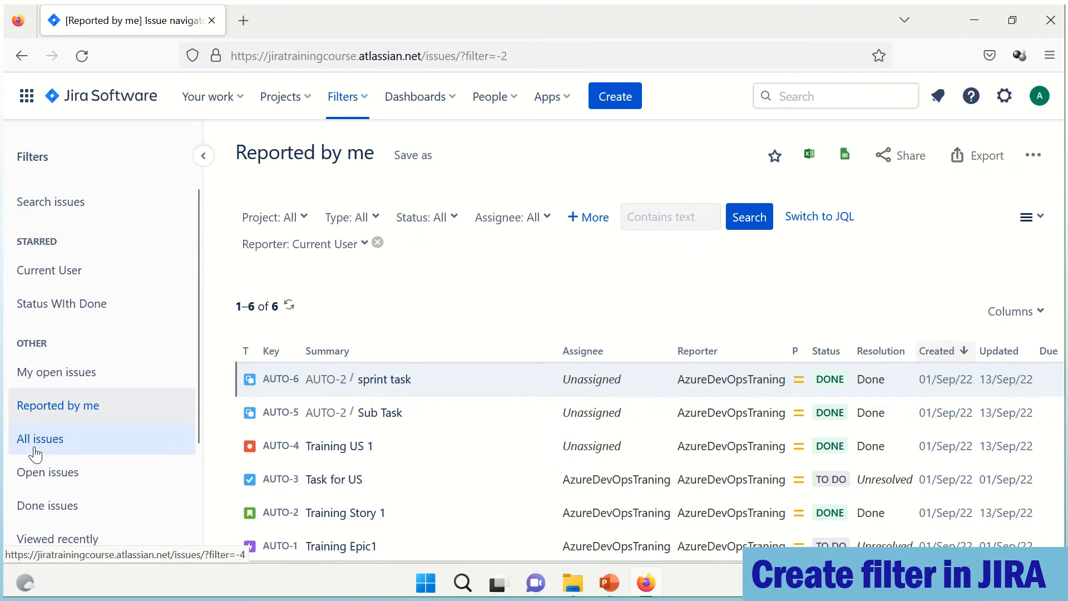
pyautogui.click(35, 448)
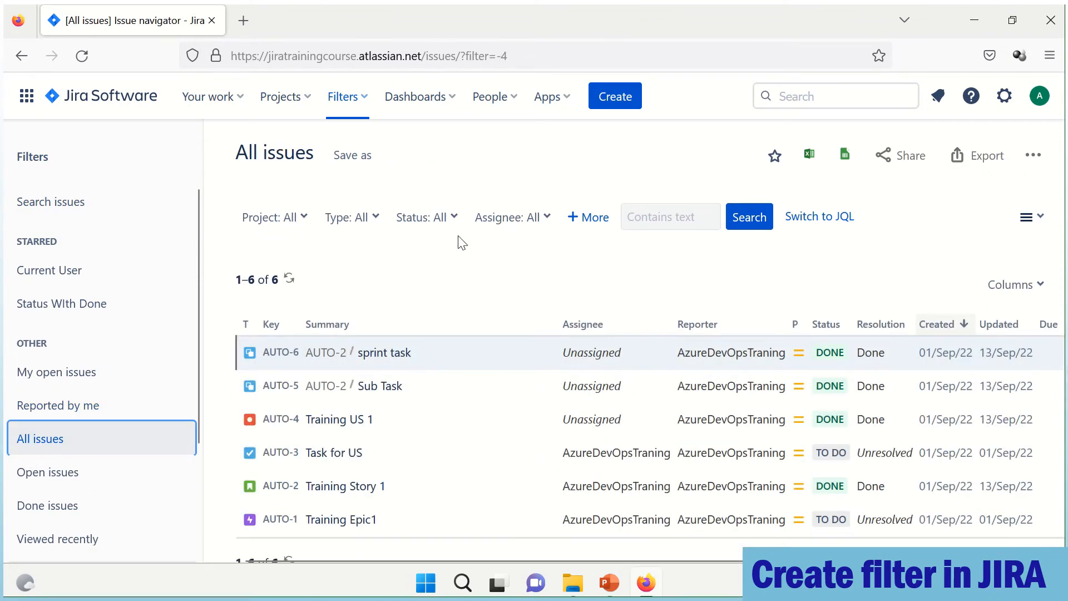
pyautogui.click(63, 477)
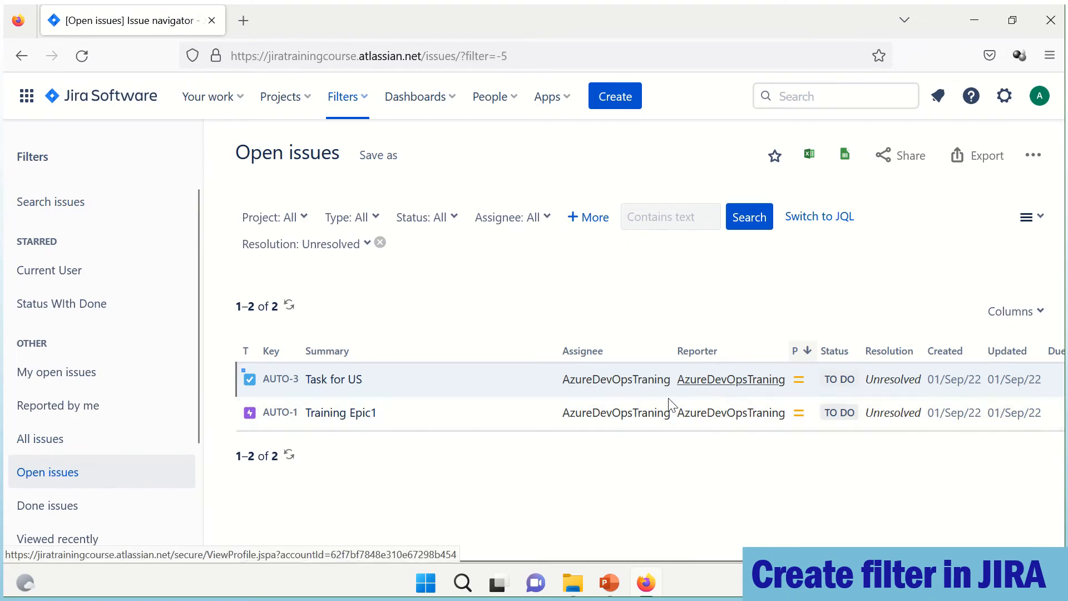
pyautogui.click(46, 512)
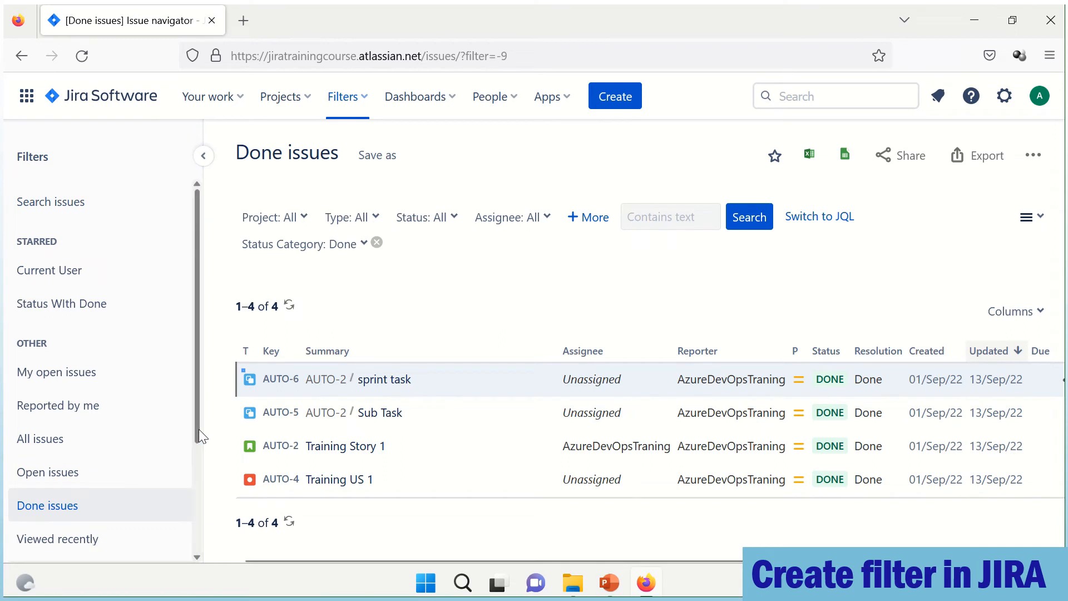
pyautogui.moveTo(199, 429); pyautogui.dragTo(202, 520)
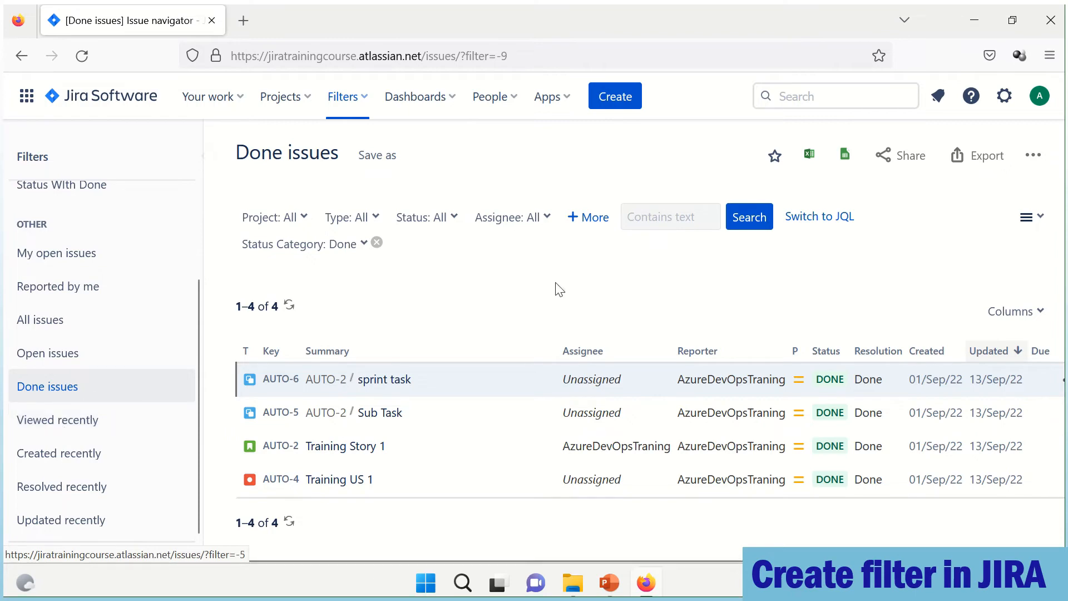
pyautogui.click(376, 161)
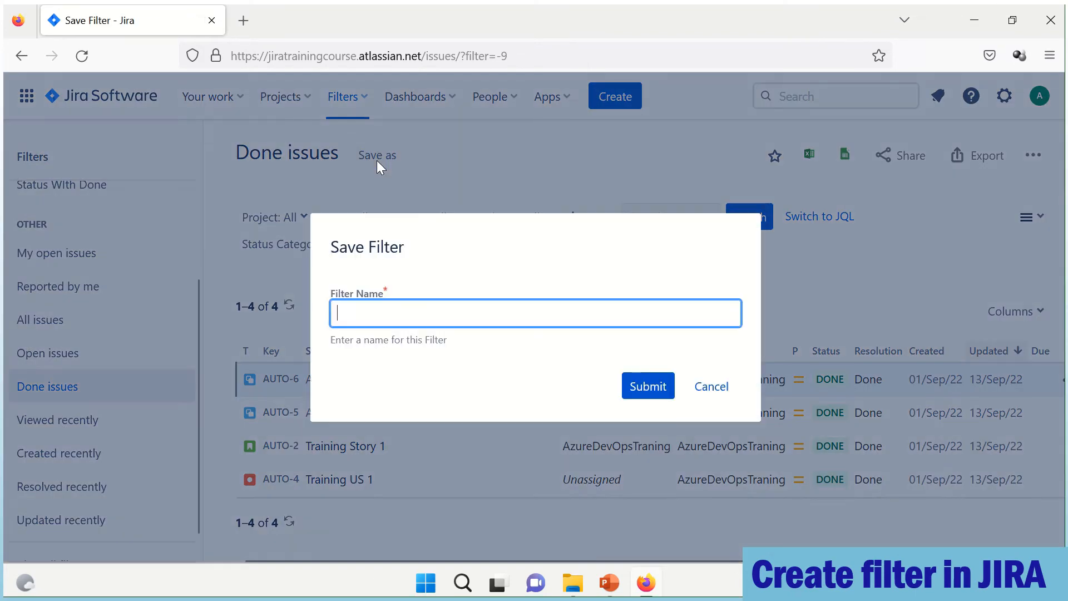
pyautogui.click(720, 384)
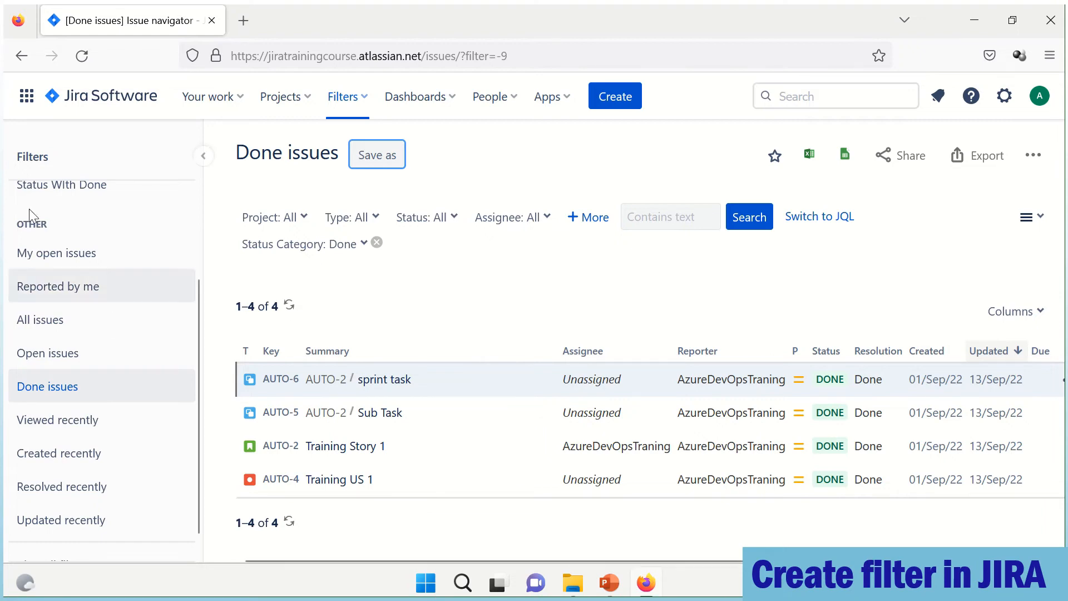
pyautogui.click(507, 323)
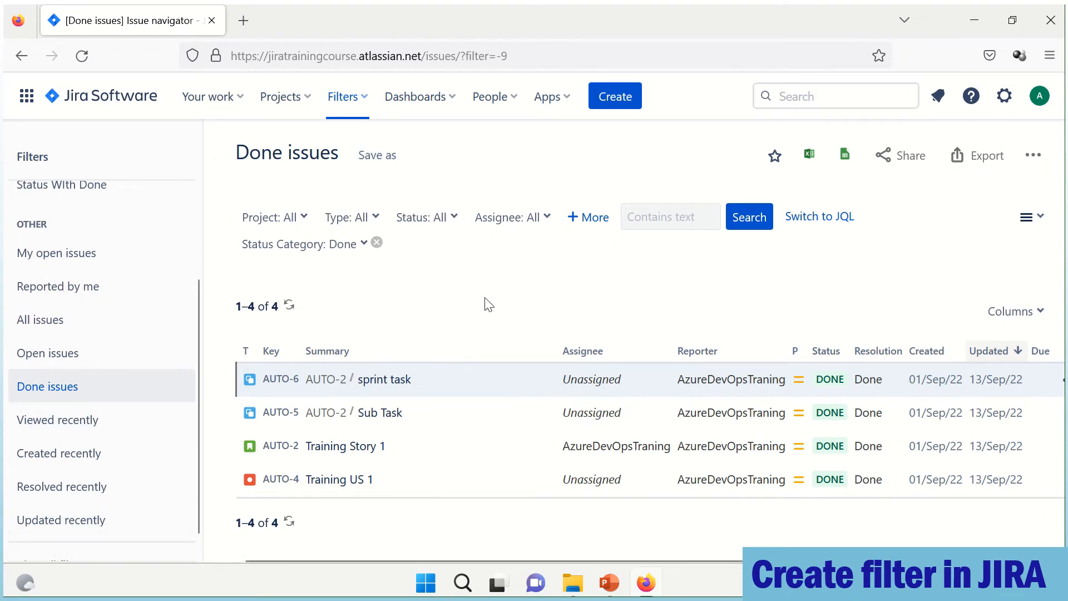
# Refresh the page to update the starred filters, and open the overview of all filters
pyautogui.click(365, 100)
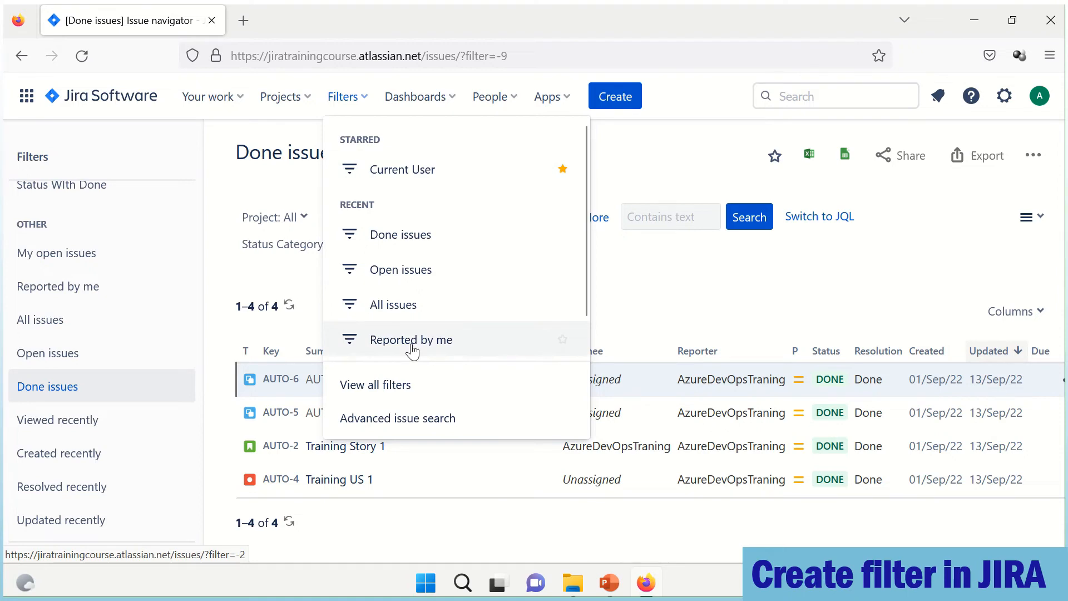
pyautogui.click(699, 310)
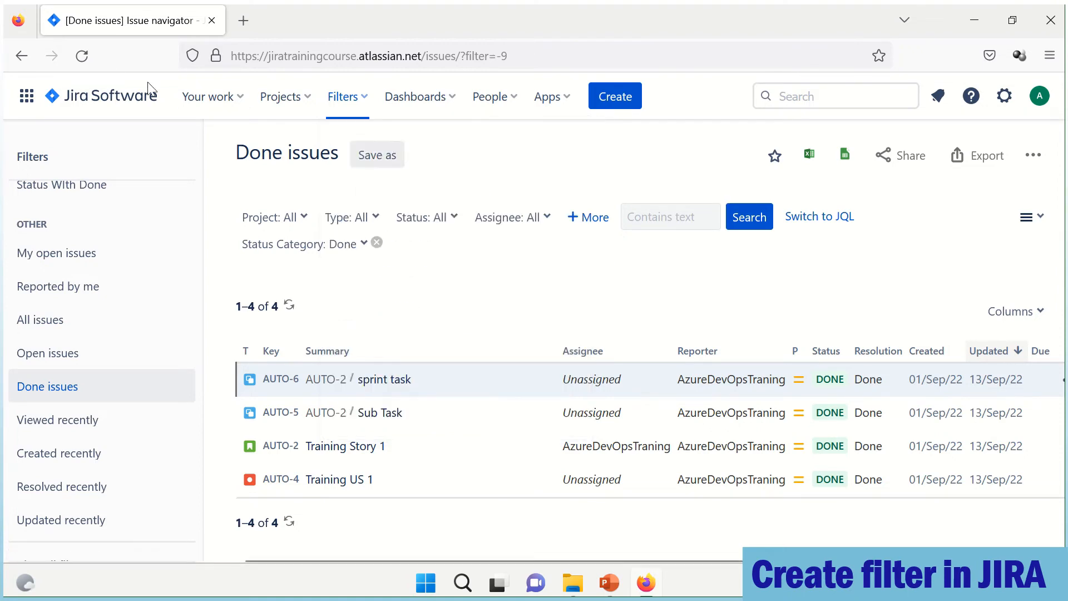
pyautogui.click(82, 56)
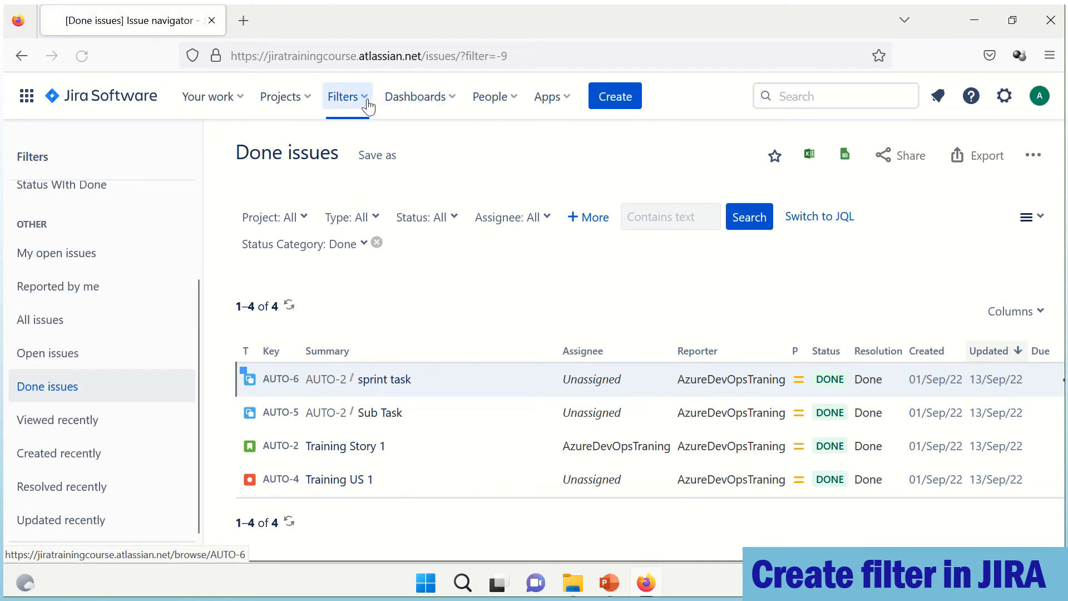
pyautogui.click(367, 104)
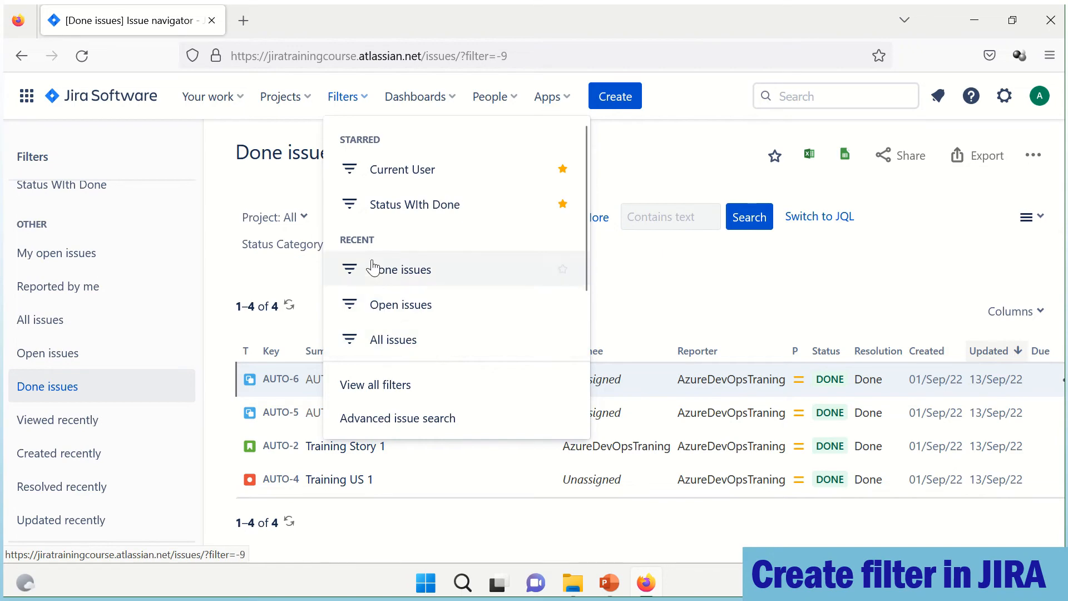
pyautogui.click(375, 386)
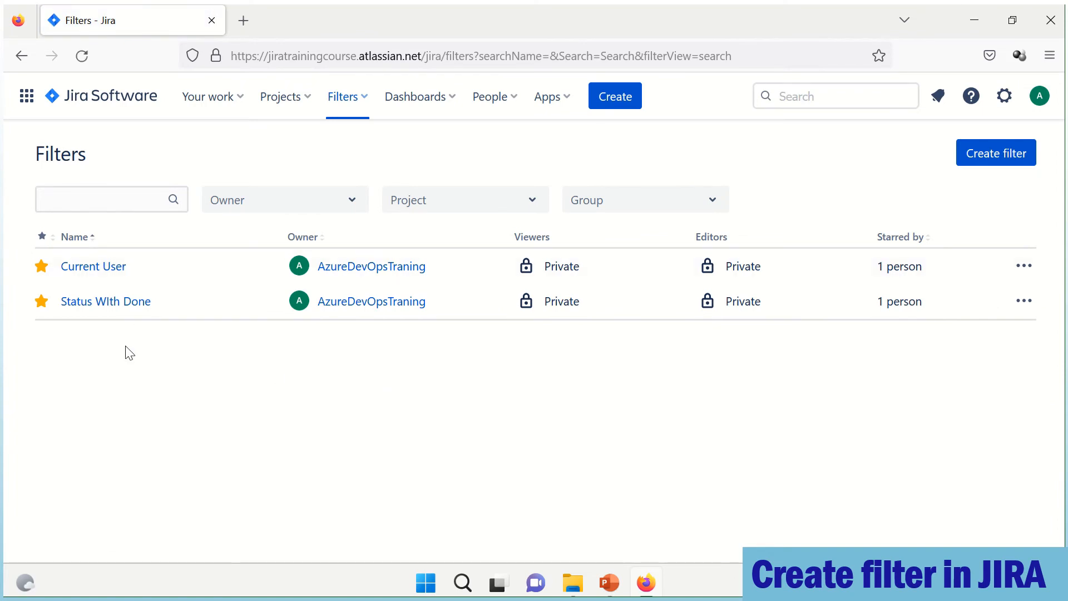
# Start creating a new filter from the overview of all filters, and abandon saving it
pyautogui.click(994, 157)
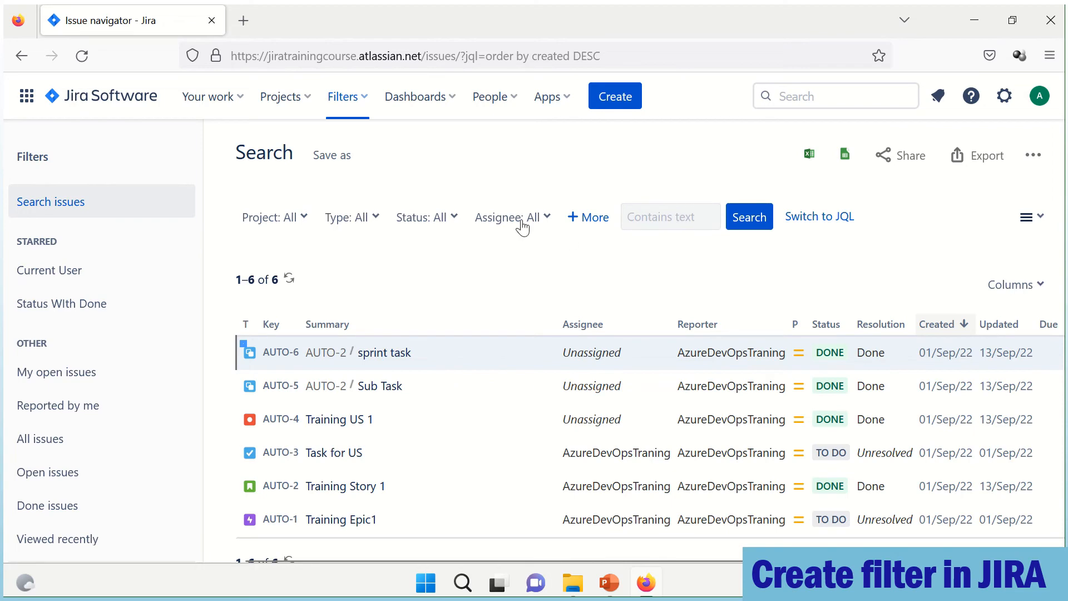
pyautogui.click(322, 158)
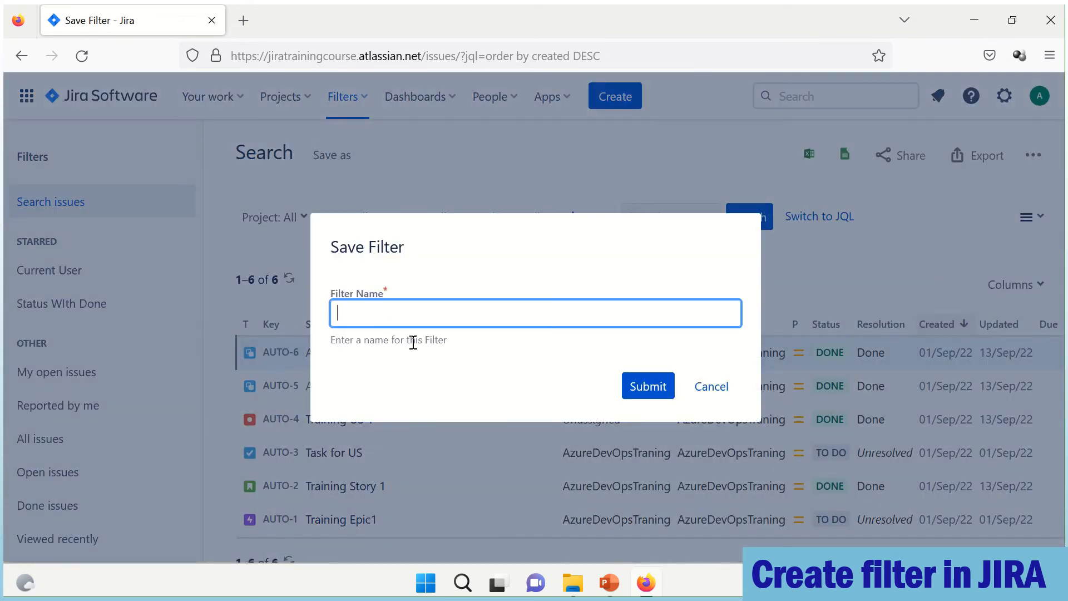
pyautogui.click(710, 390)
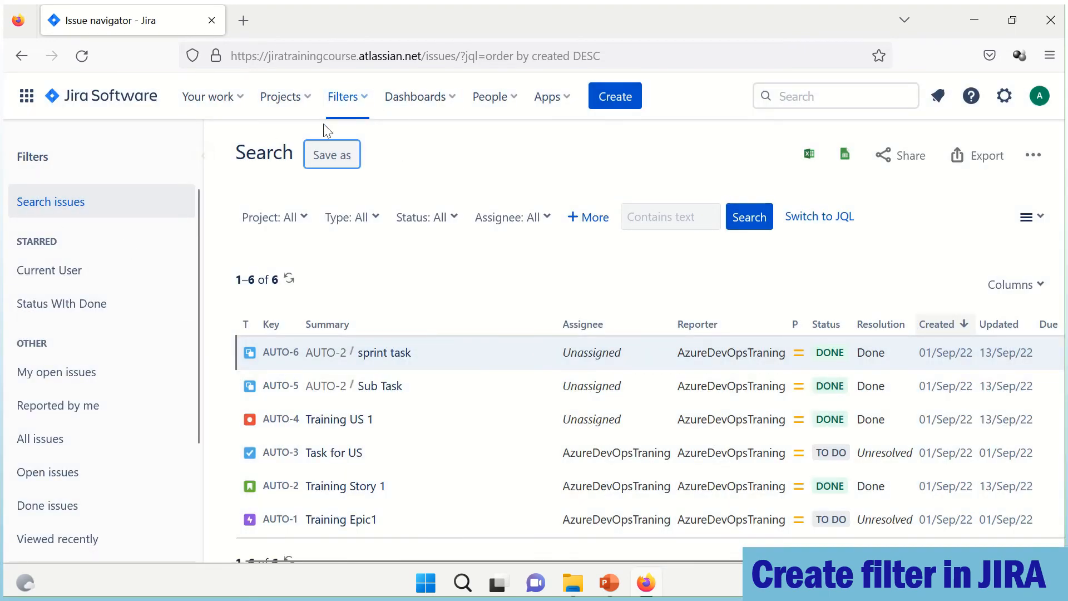
pyautogui.click(342, 97)
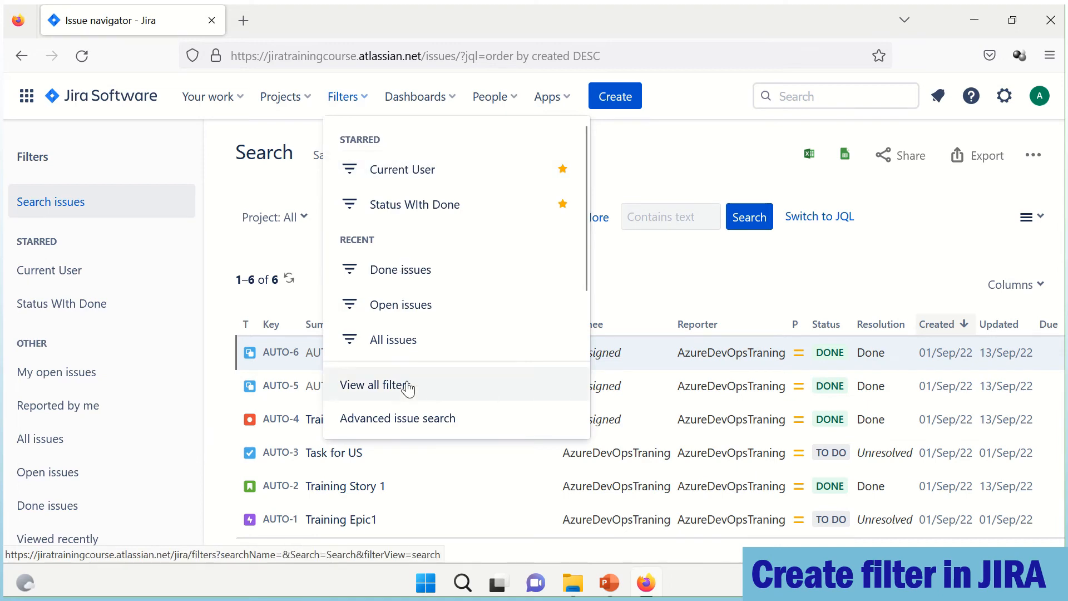
pyautogui.click(656, 279)
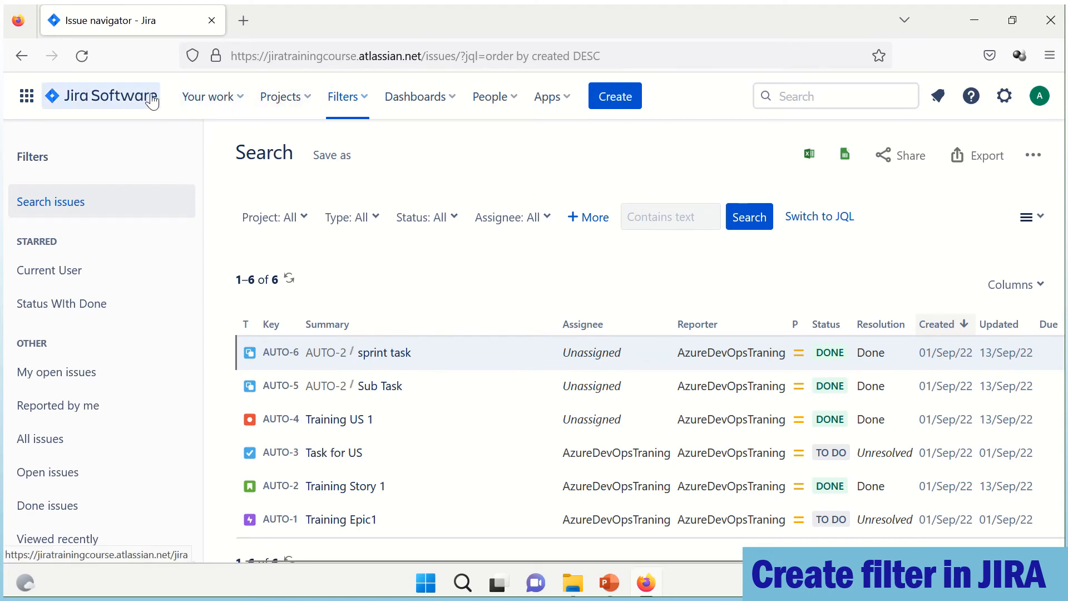
# Open the board of the Jira Training Course project
pyautogui.click(309, 106)
pyautogui.click(352, 173)
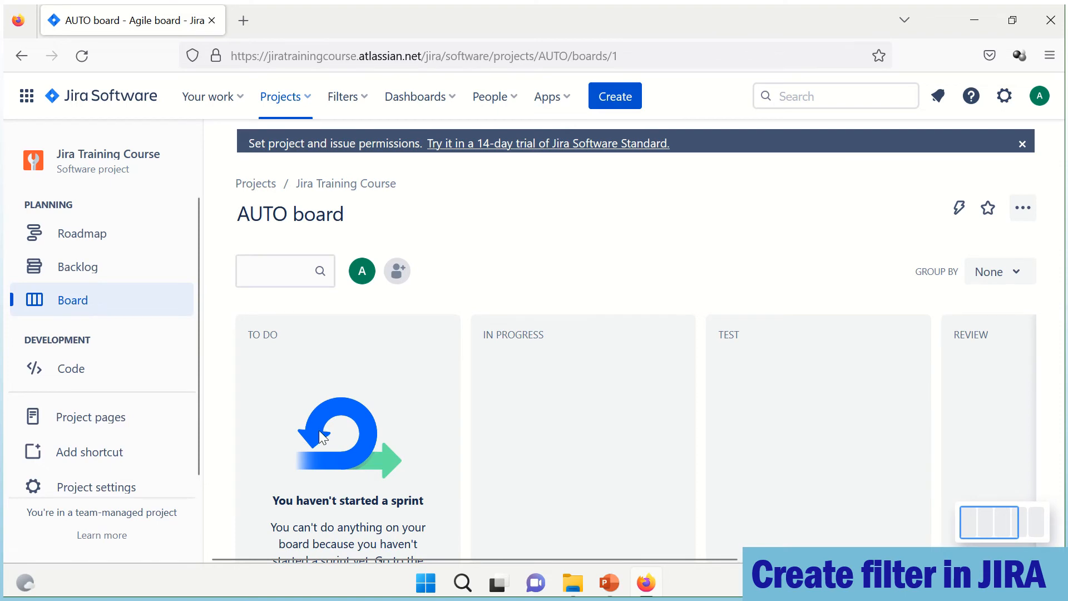
pyautogui.click(100, 488)
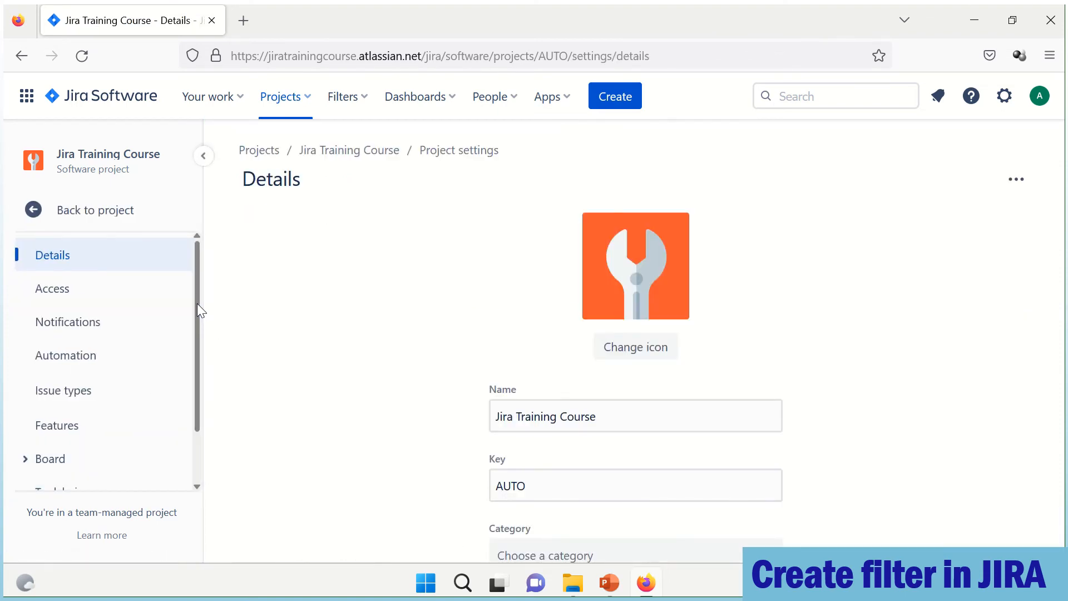
pyautogui.scroll(-2, 199, 322)
pyautogui.scroll(2, 194, 312)
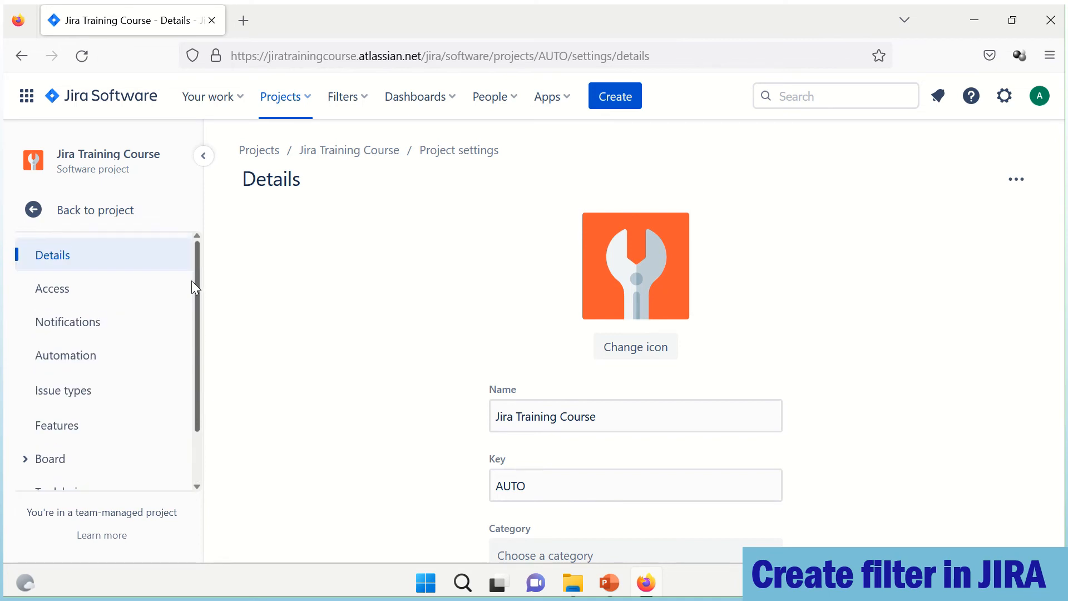
pyautogui.click(49, 217)
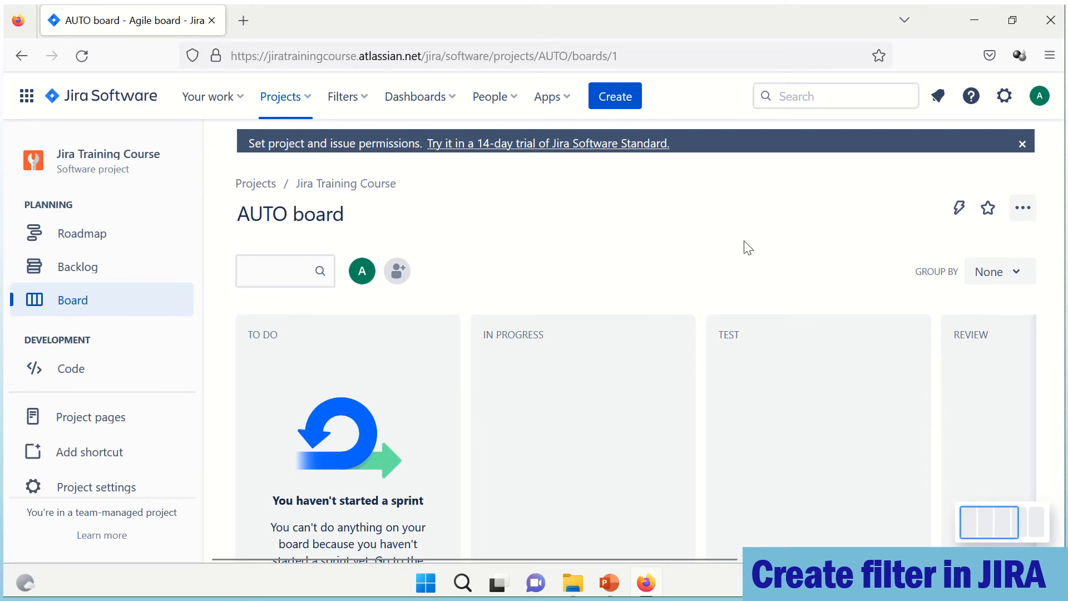
# Open the custom filter management page for the AUTO board
pyautogui.click(1023, 208)
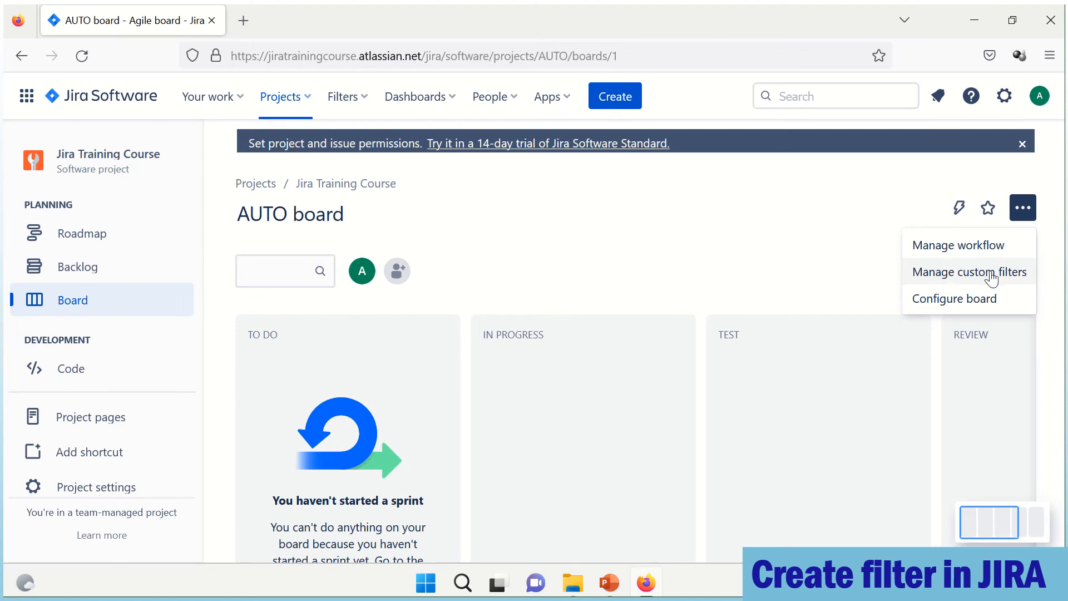
pyautogui.click(954, 272)
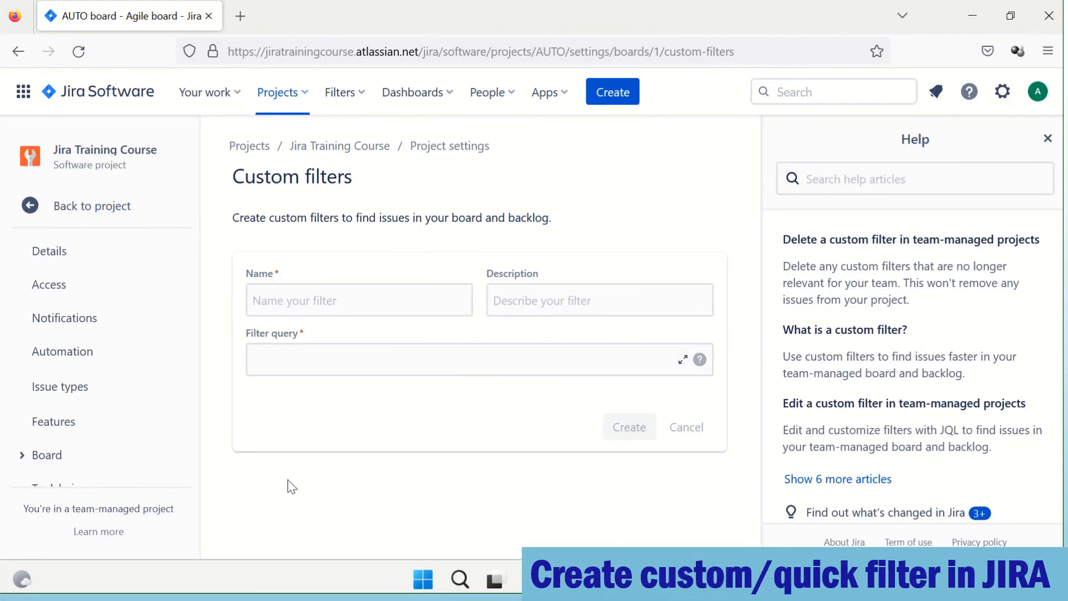
pyautogui.moveTo(242, 173); pyautogui.dragTo(429, 195)
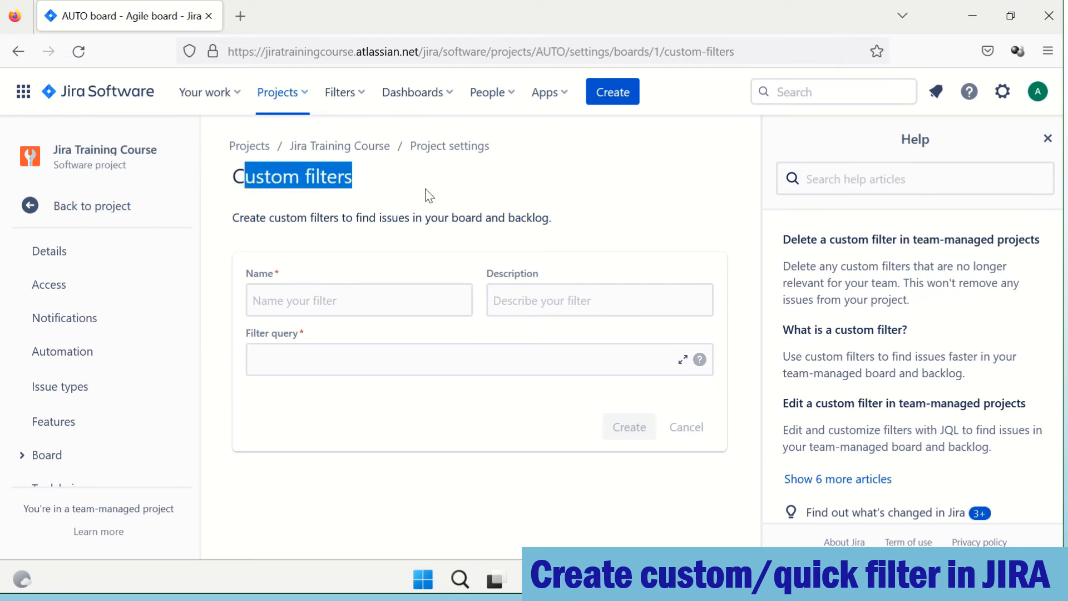
# Name the new custom filter "Custom" and leave its description empty
pyautogui.click(298, 306)
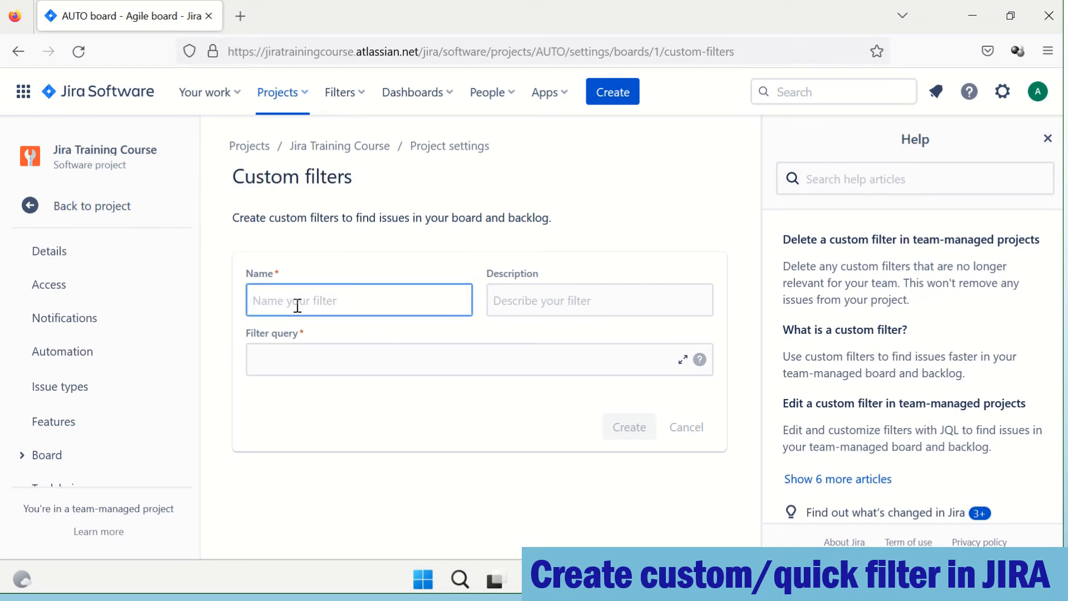
pyautogui.write('custom')
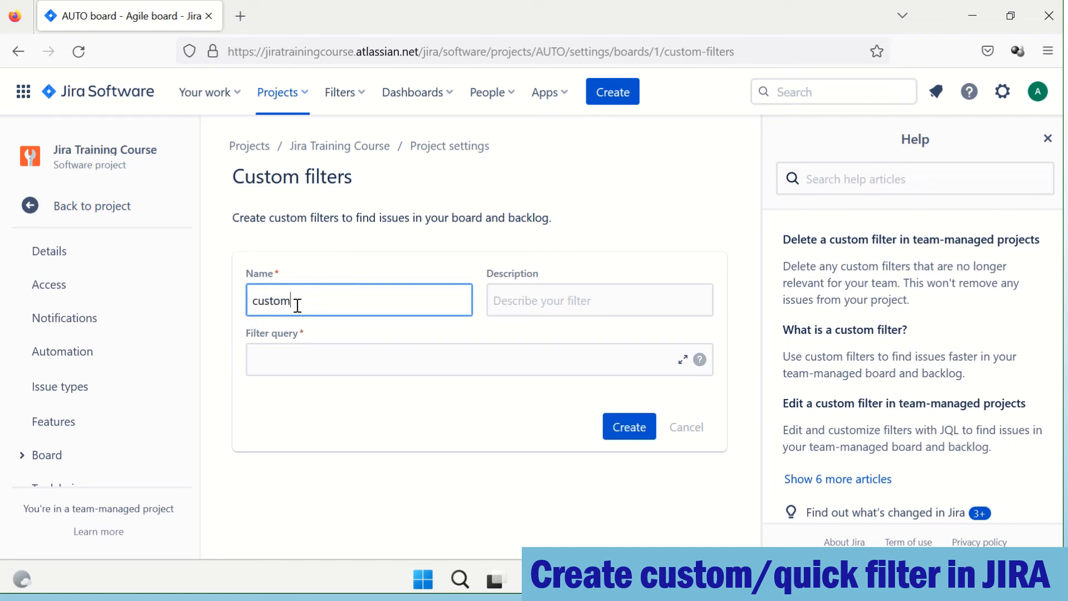
pyautogui.press('Tab')
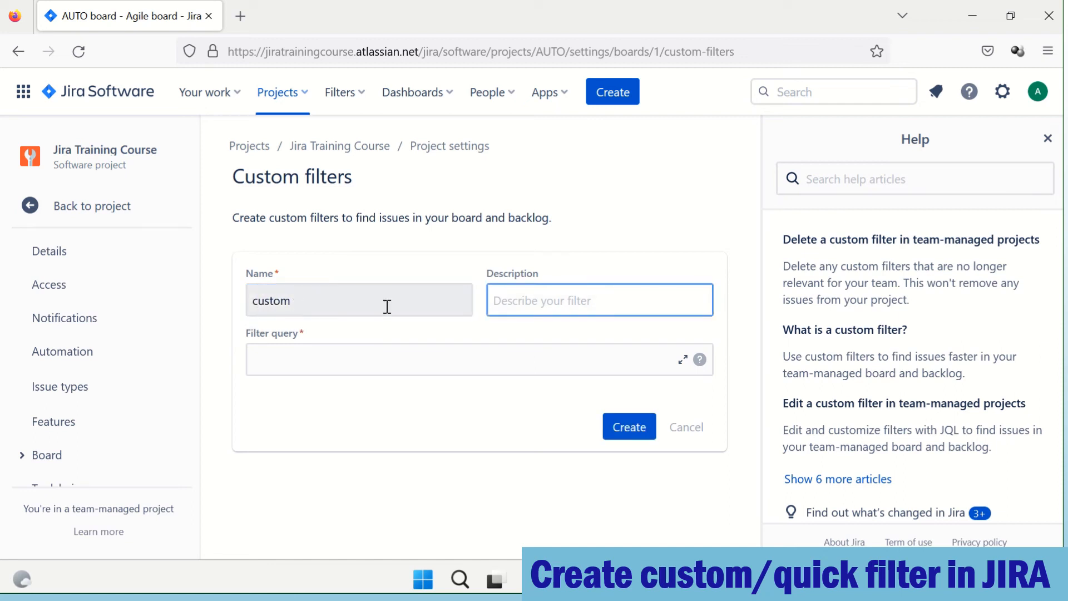
pyautogui.click(260, 301)
pyautogui.press('BackSpace')
pyautogui.write('C')
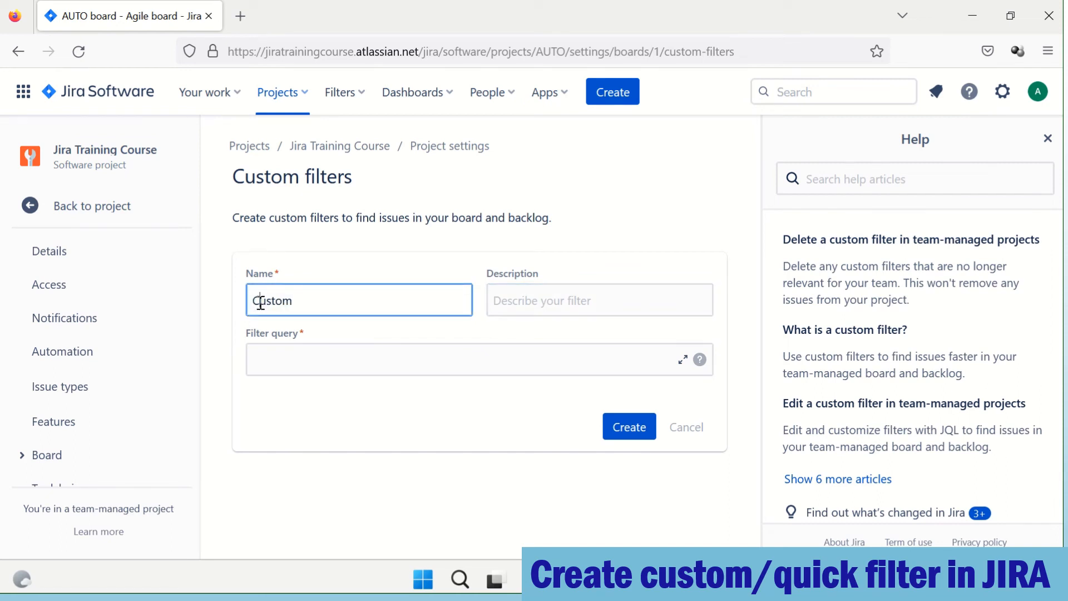
pyautogui.press('Tab')
# Enter status = Open as the query of the new custom filter, using the expanded query editor
pyautogui.click(372, 365)
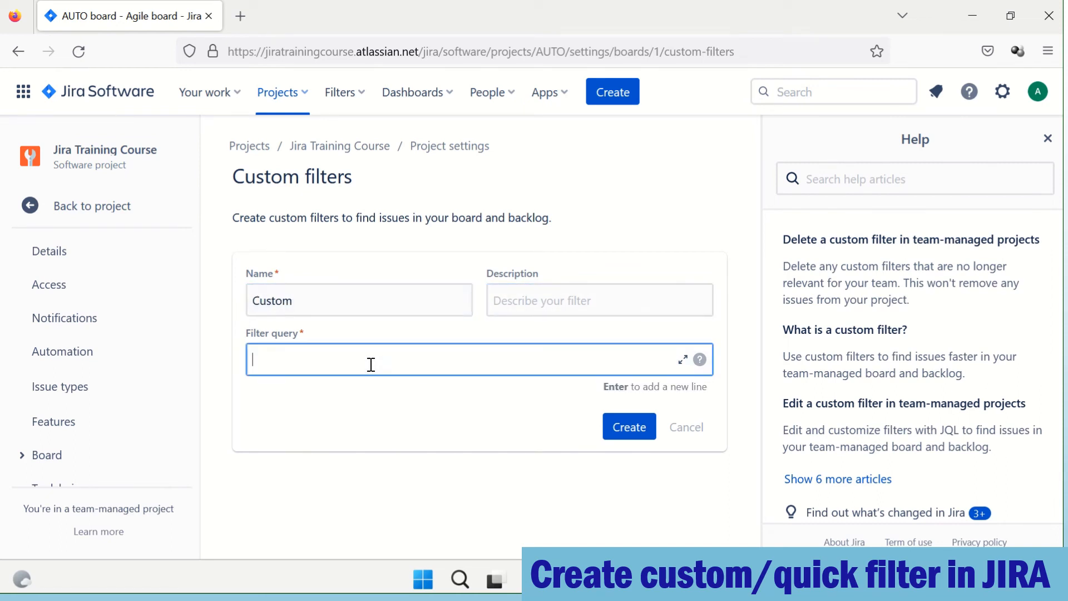
pyautogui.click(682, 360)
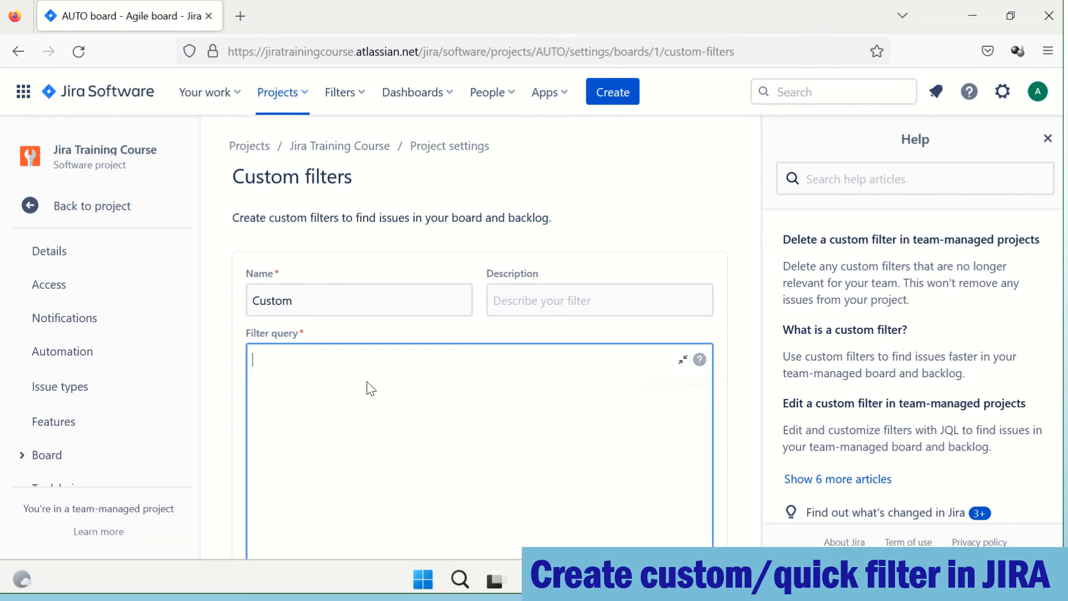
pyautogui.write('sw')
pyautogui.press('BackSpace')
pyautogui.scroll(-3, 370, 390)
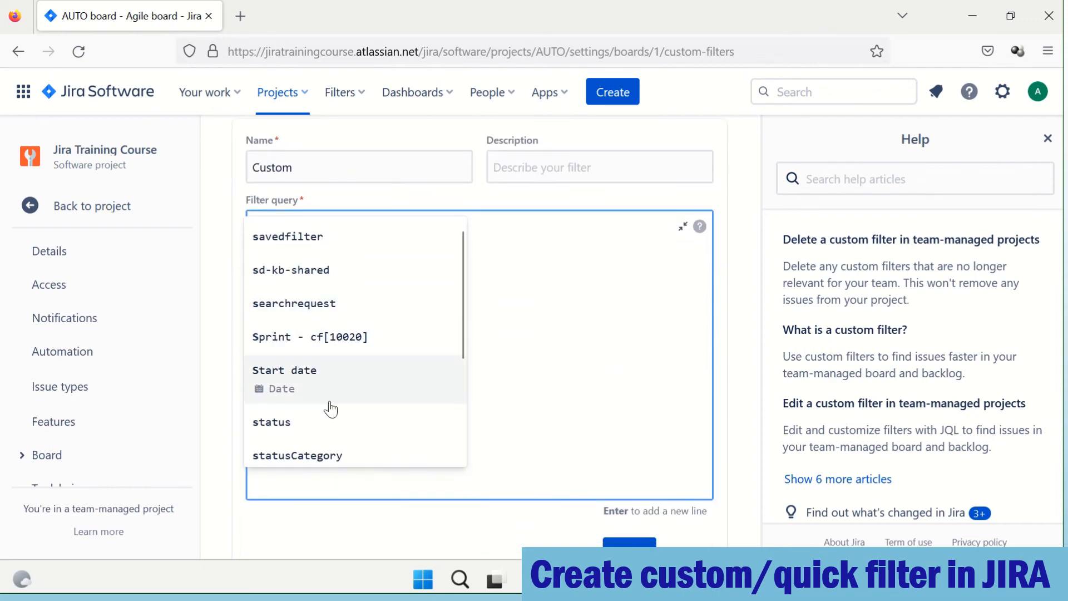
pyautogui.click(287, 431)
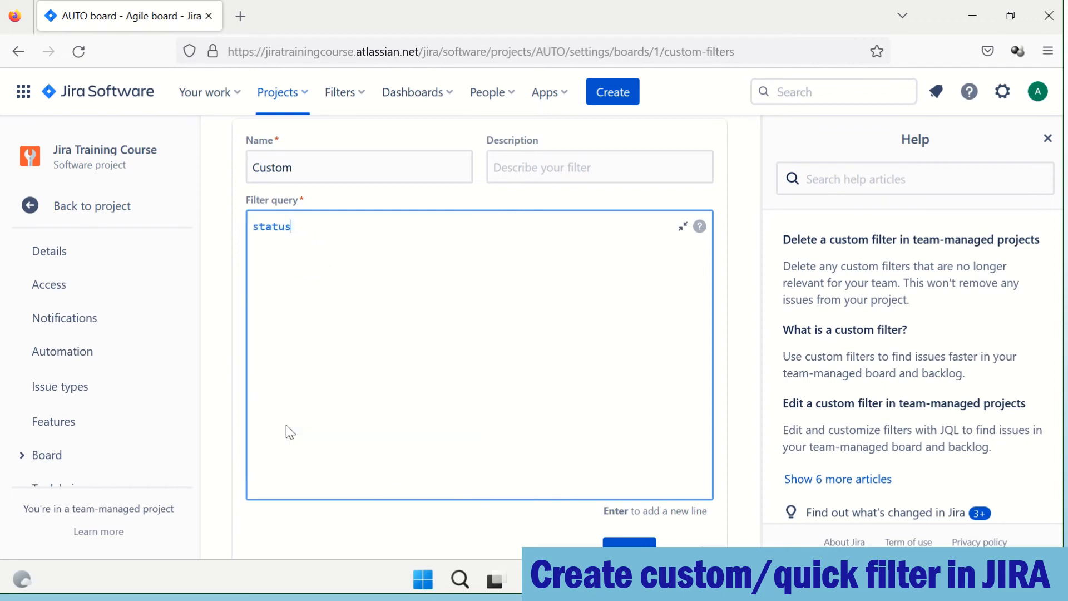
pyautogui.write('=')
pyautogui.scroll(-1, 392, 332)
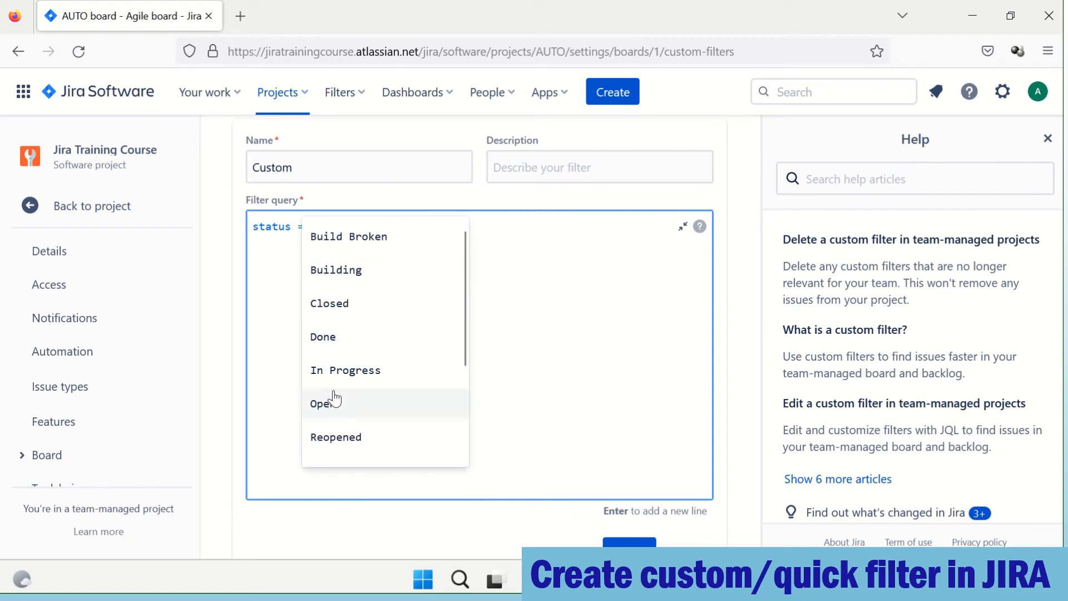
pyautogui.click(330, 410)
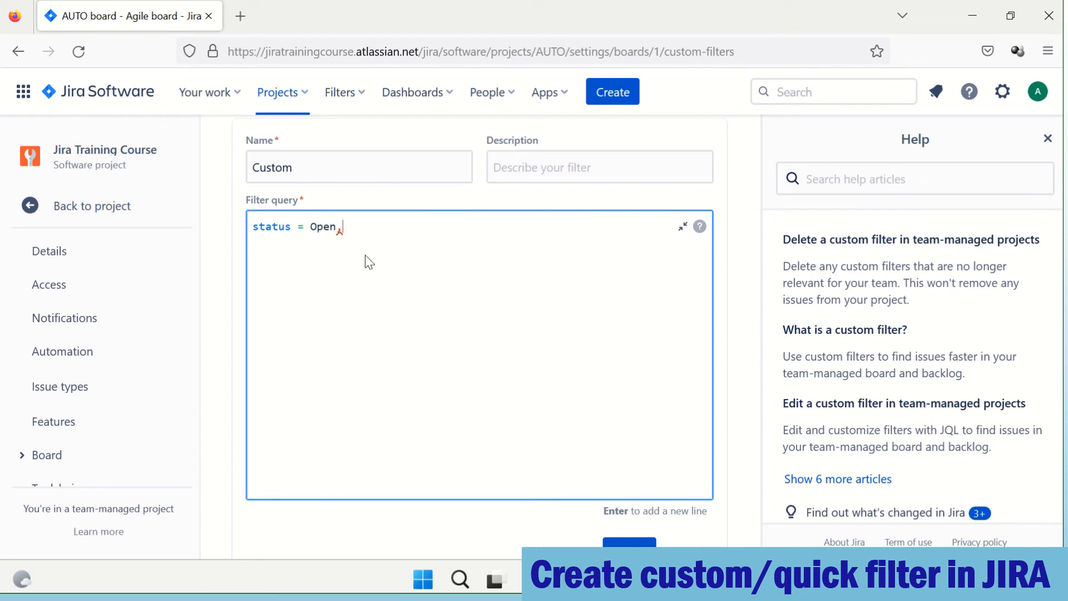
# Remove the stray punctuation after Open in the filter query and create the custom filter
pyautogui.press('BackSpace')
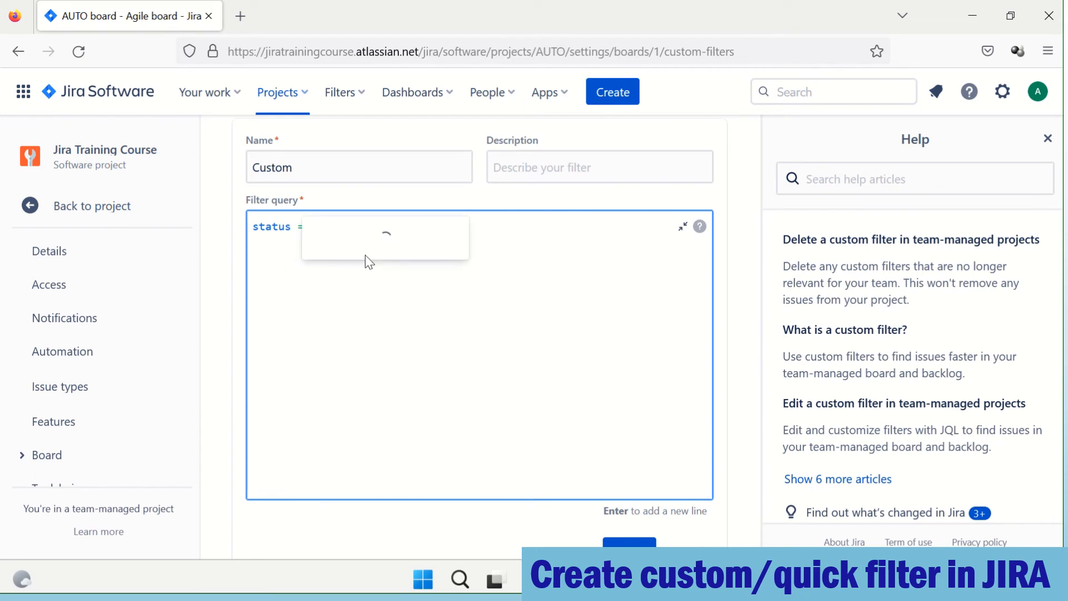
pyautogui.write(';')
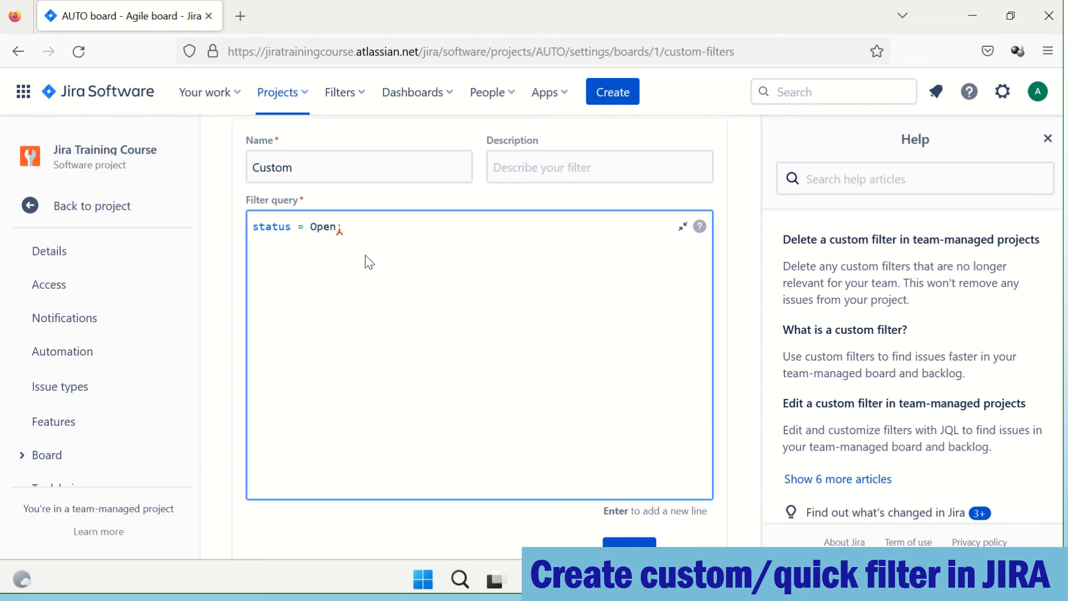
pyautogui.press('BackSpace')
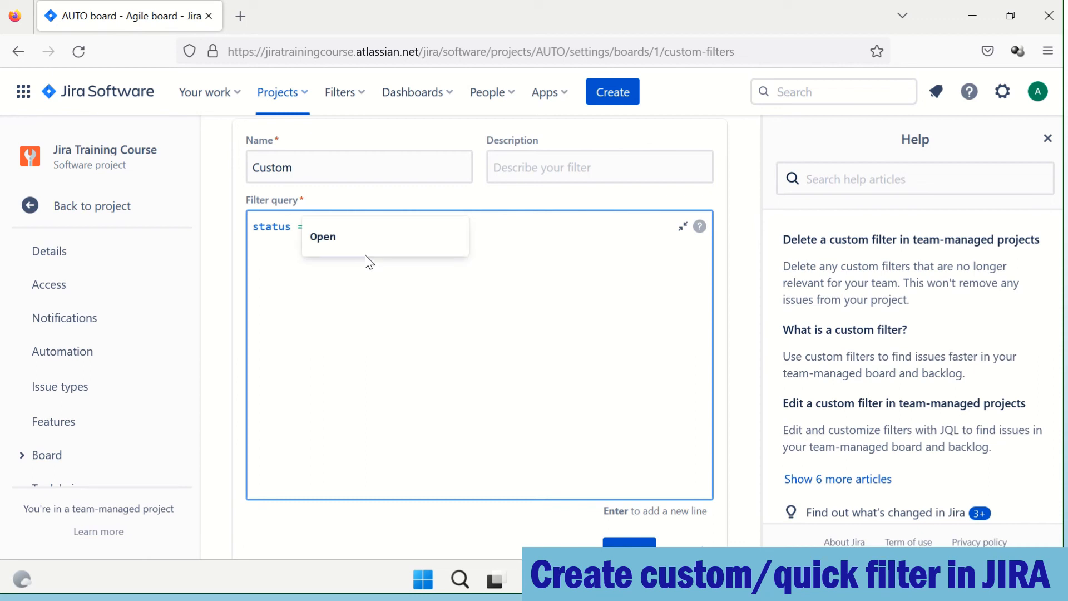
pyautogui.click(471, 515)
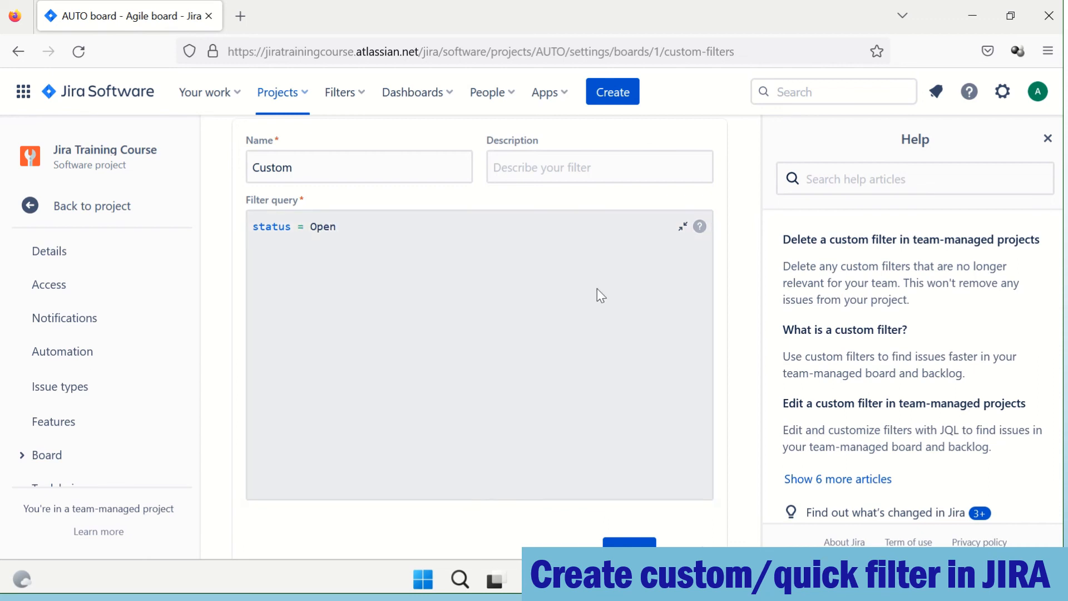
pyautogui.click(630, 552)
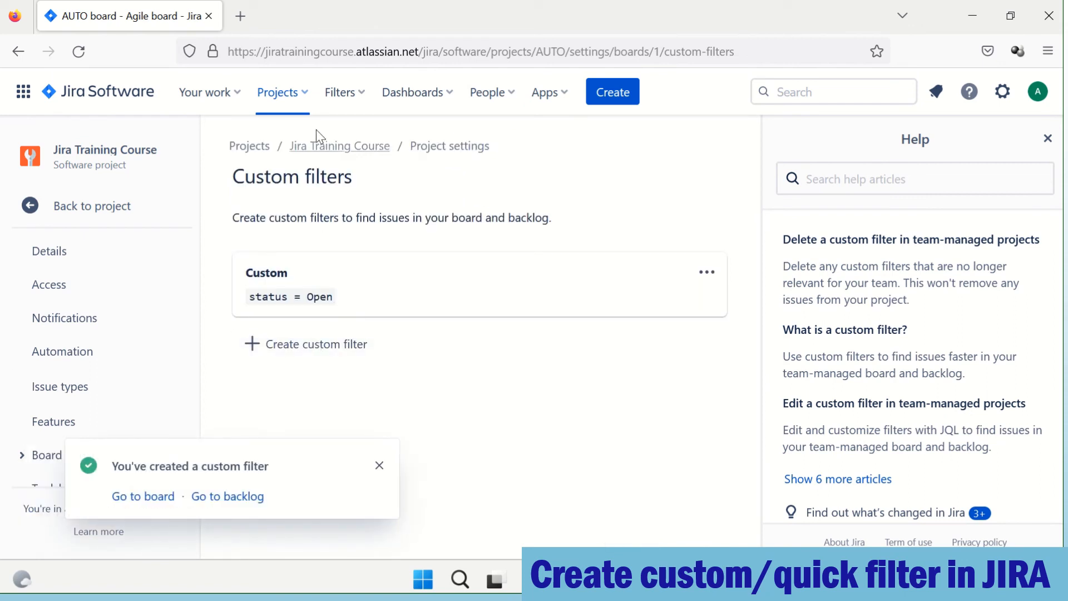
# Check the starred and recent filters for the new Custom filter, and reload the custom filters page
pyautogui.click(363, 97)
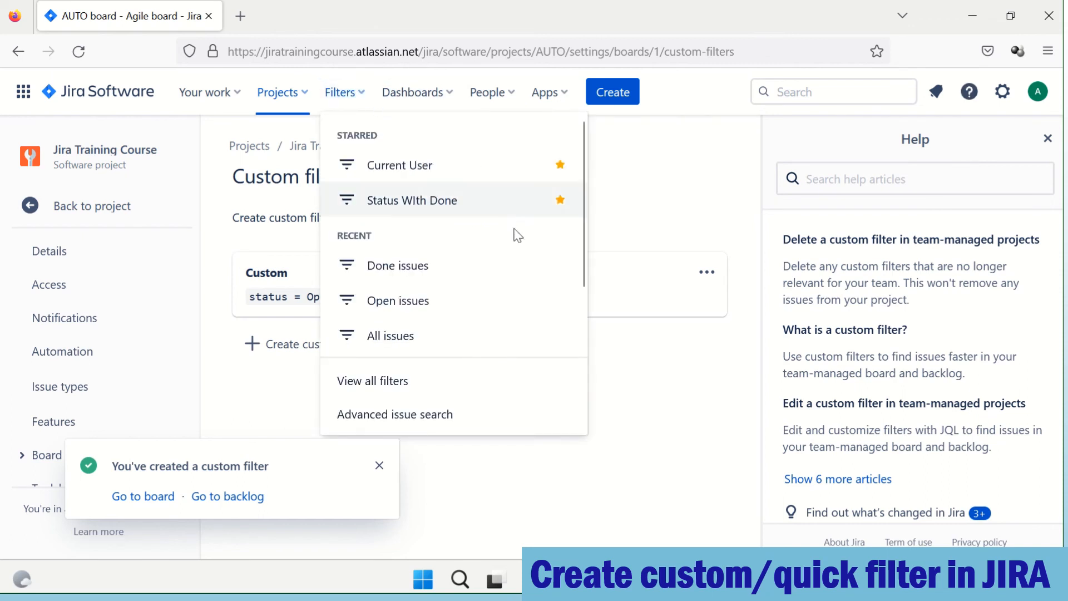
pyautogui.click(640, 373)
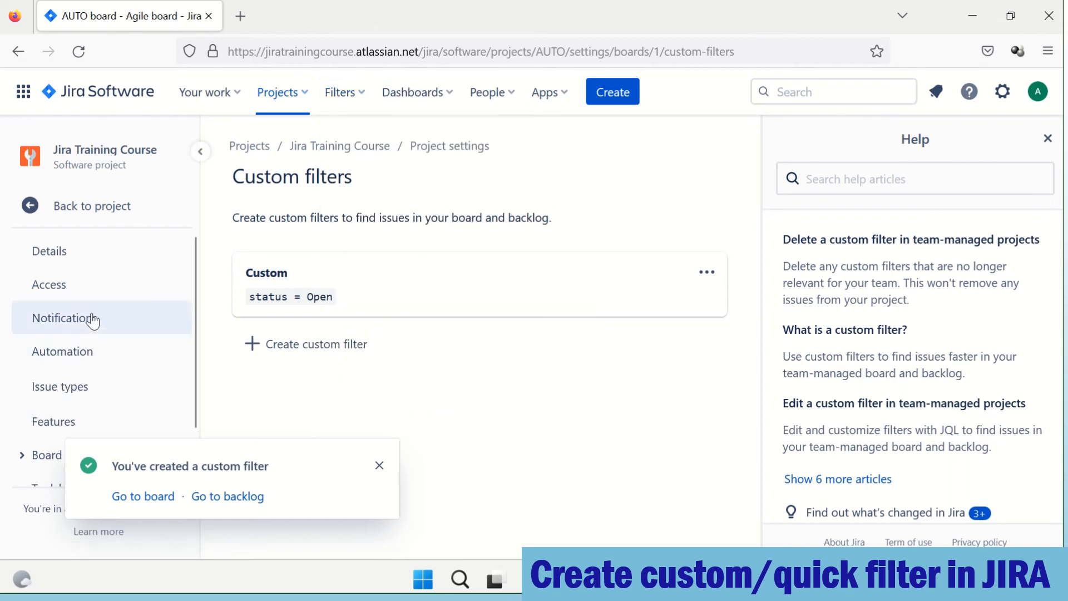
pyautogui.scroll(-2, 198, 353)
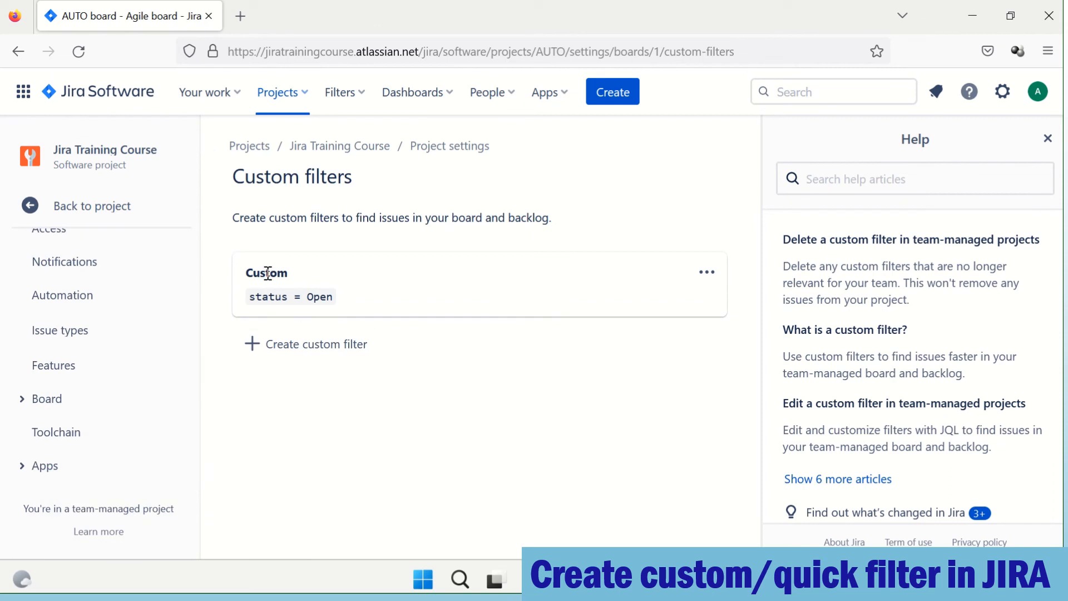
pyautogui.press('F5')
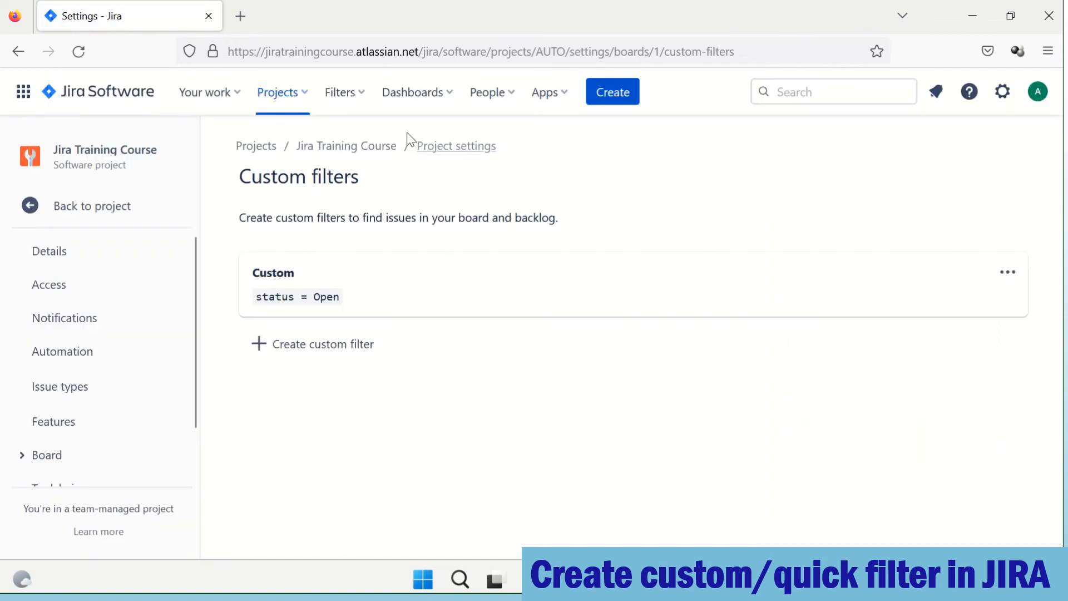
# Open the overview of all filters to look for the Custom filter, and start creating a new filter from there
pyautogui.click(365, 103)
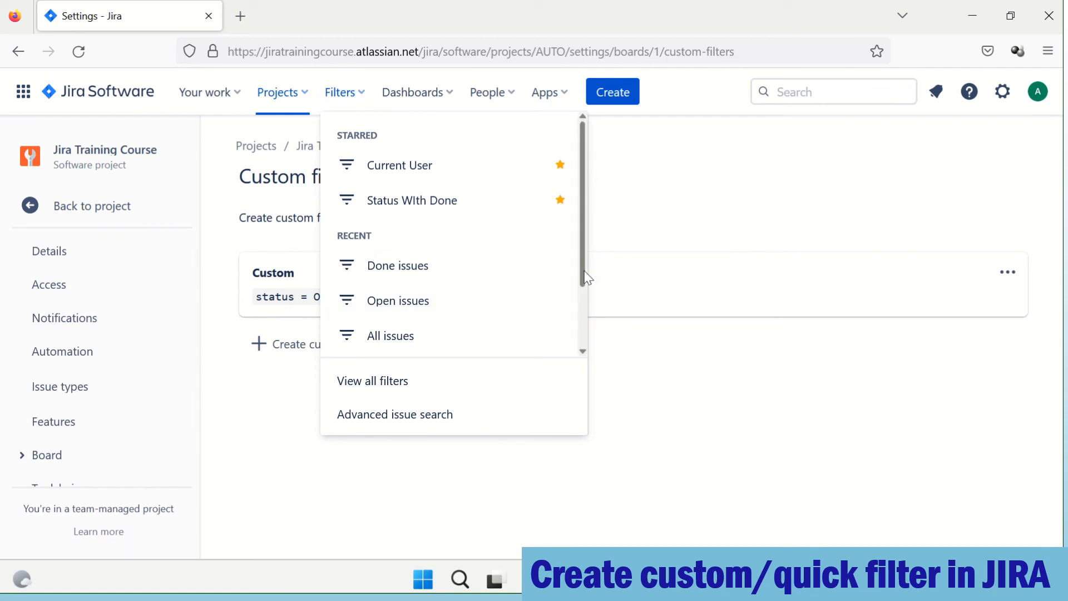
pyautogui.moveTo(585, 279); pyautogui.dragTo(583, 357)
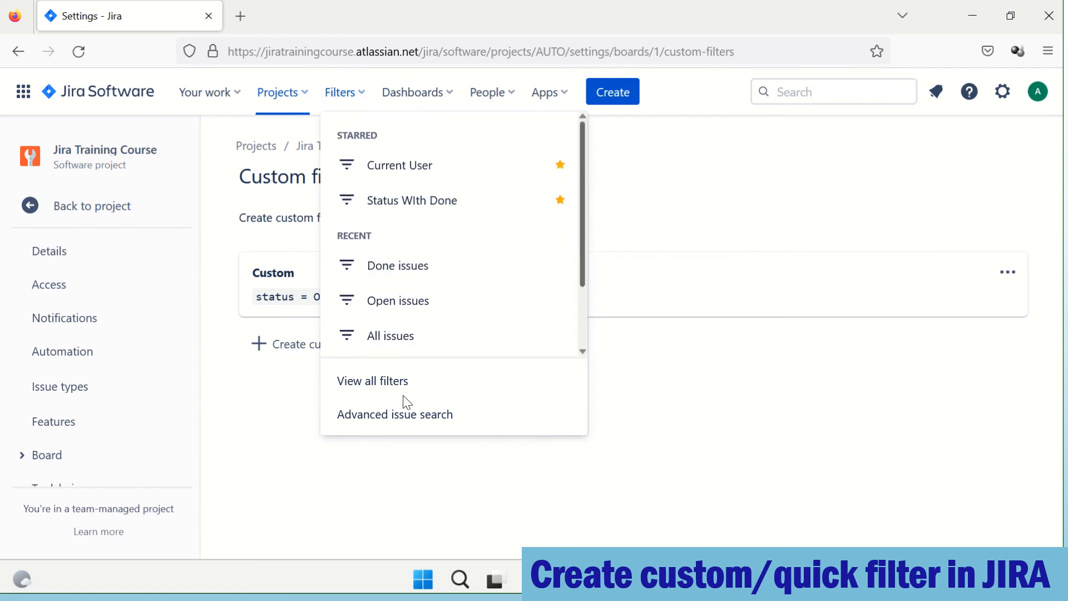
pyautogui.click(383, 391)
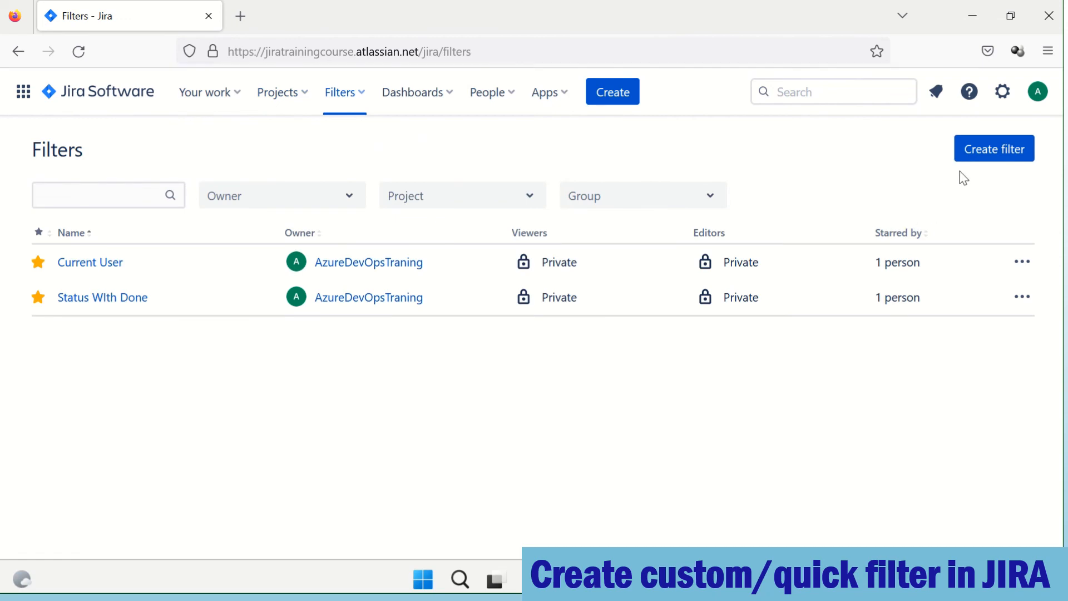
pyautogui.click(978, 159)
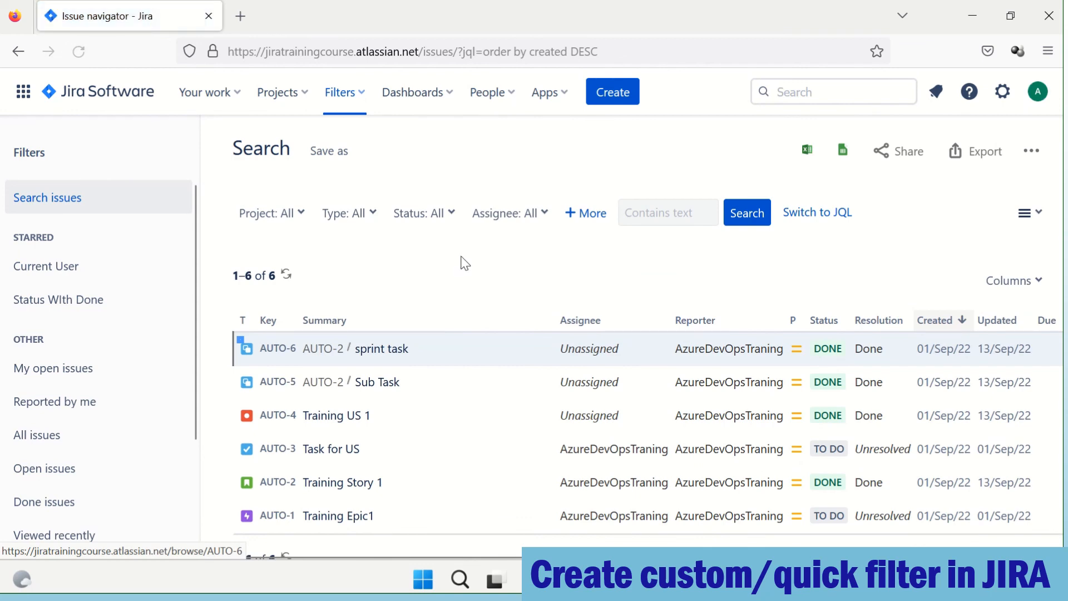
# Open the Jira Training Course project's AUTO board and go to its custom filter management page
pyautogui.click(301, 94)
pyautogui.click(384, 172)
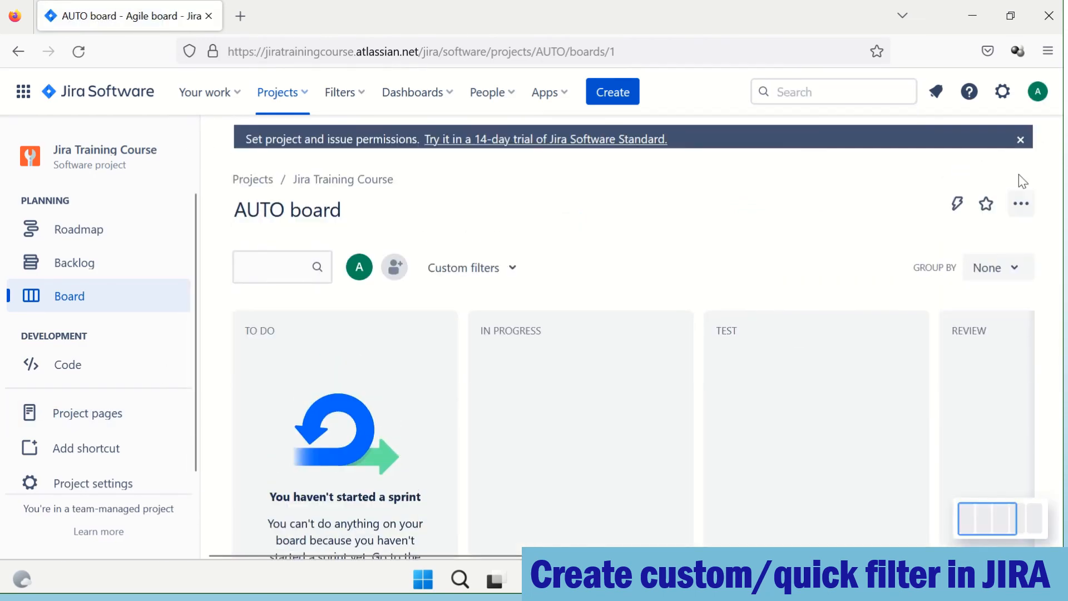
pyautogui.click(1026, 216)
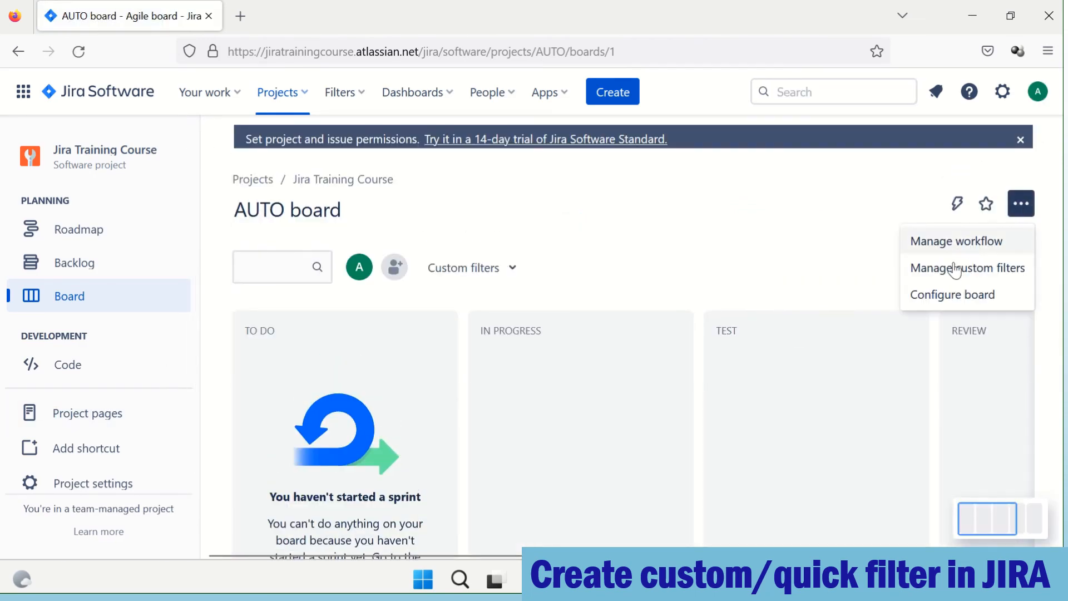
pyautogui.click(955, 269)
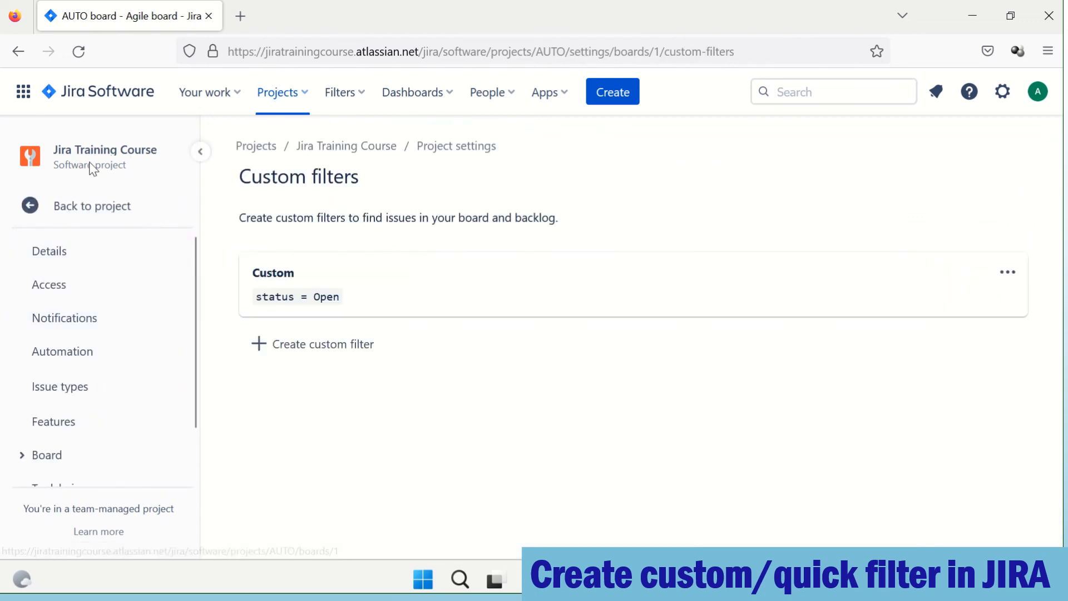
# Return to the AUTO board and apply the Custom filter to it
pyautogui.click(30, 209)
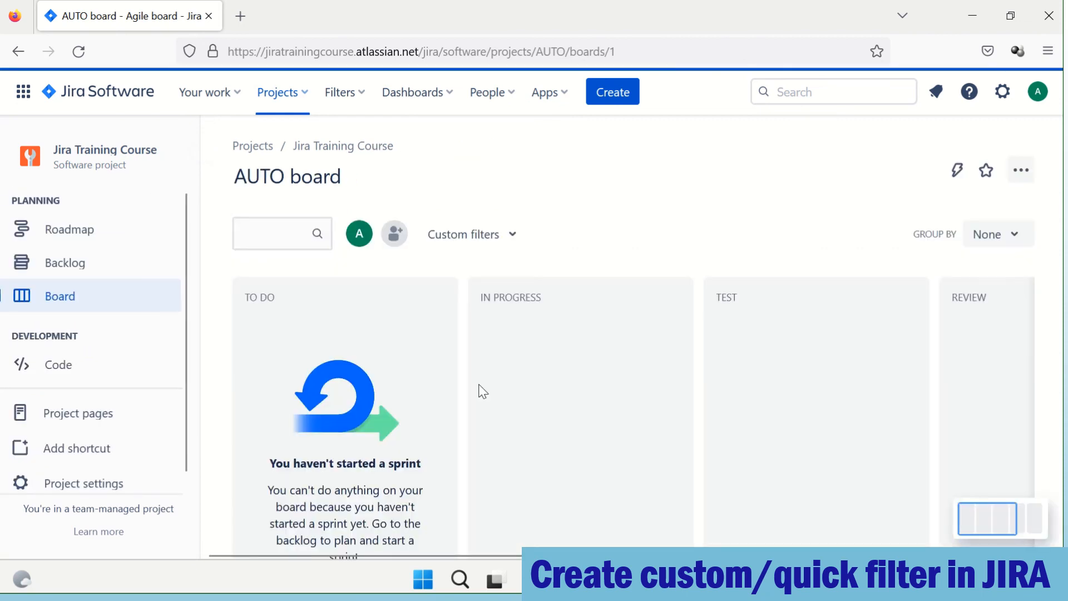
pyautogui.click(512, 278)
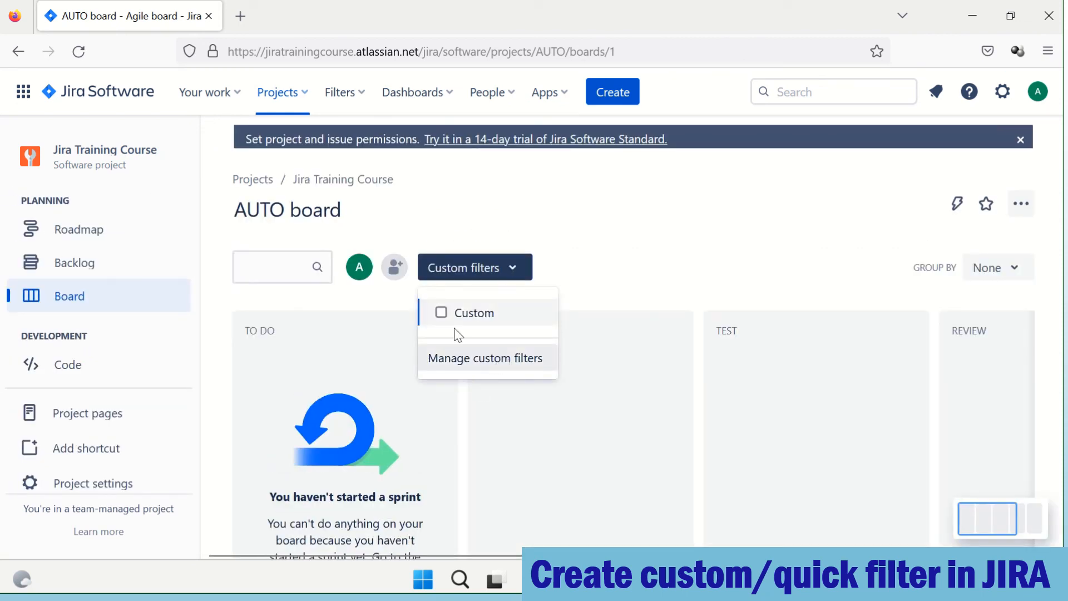
pyautogui.click(443, 315)
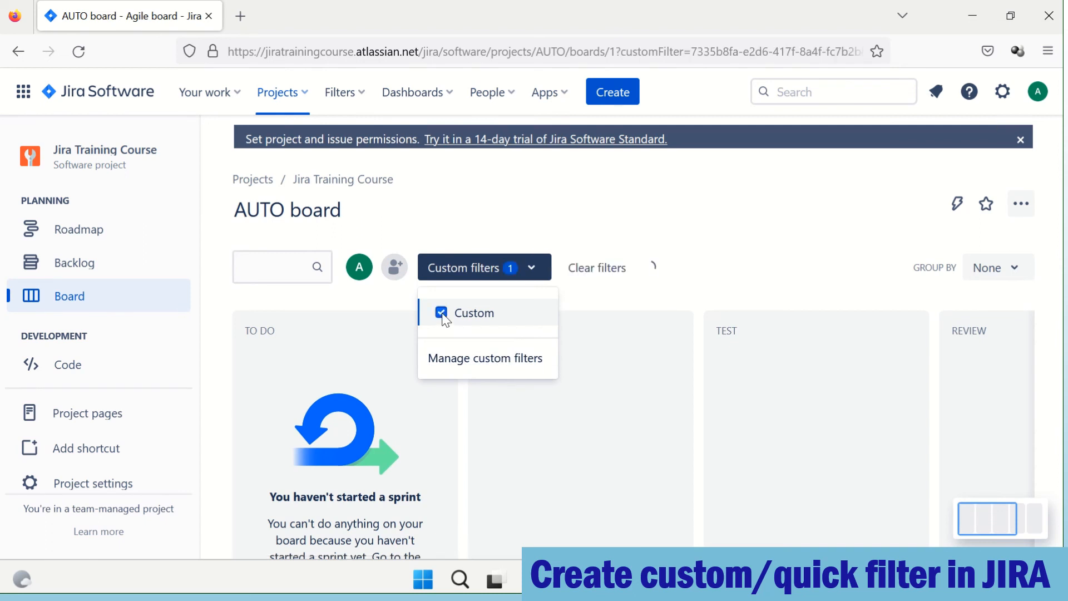
pyautogui.click(775, 271)
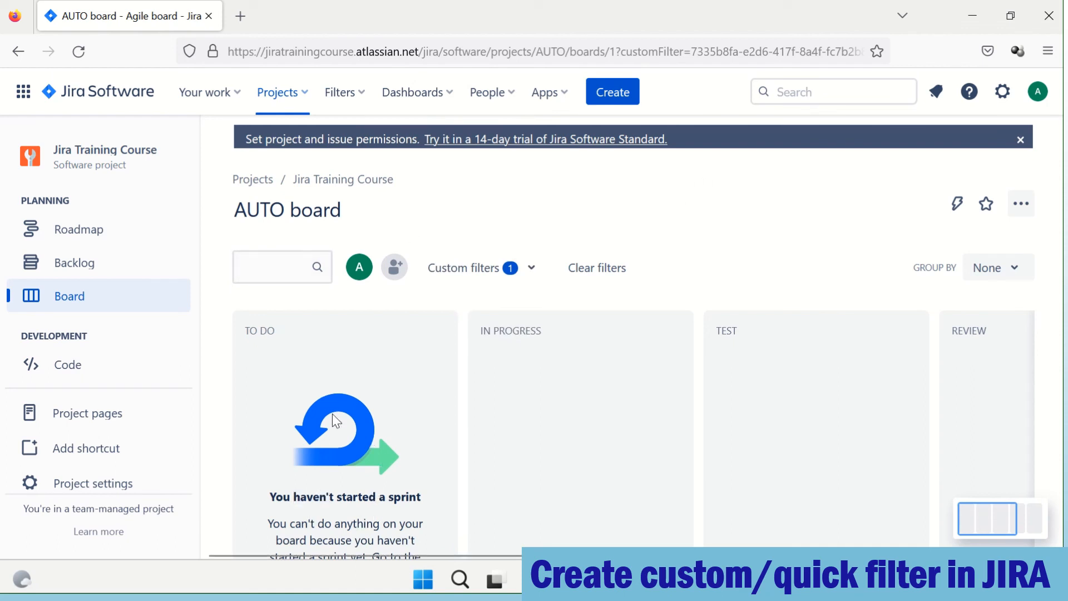
# Switch the board's Custom filter off and on again
pyautogui.click(532, 271)
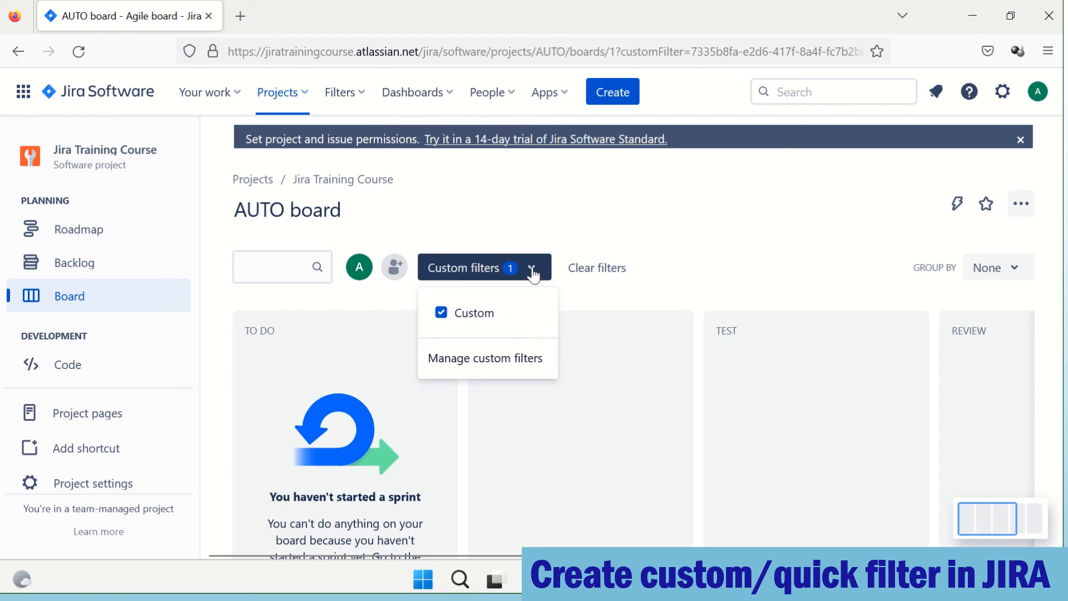
pyautogui.click(444, 316)
pyautogui.click(444, 316)
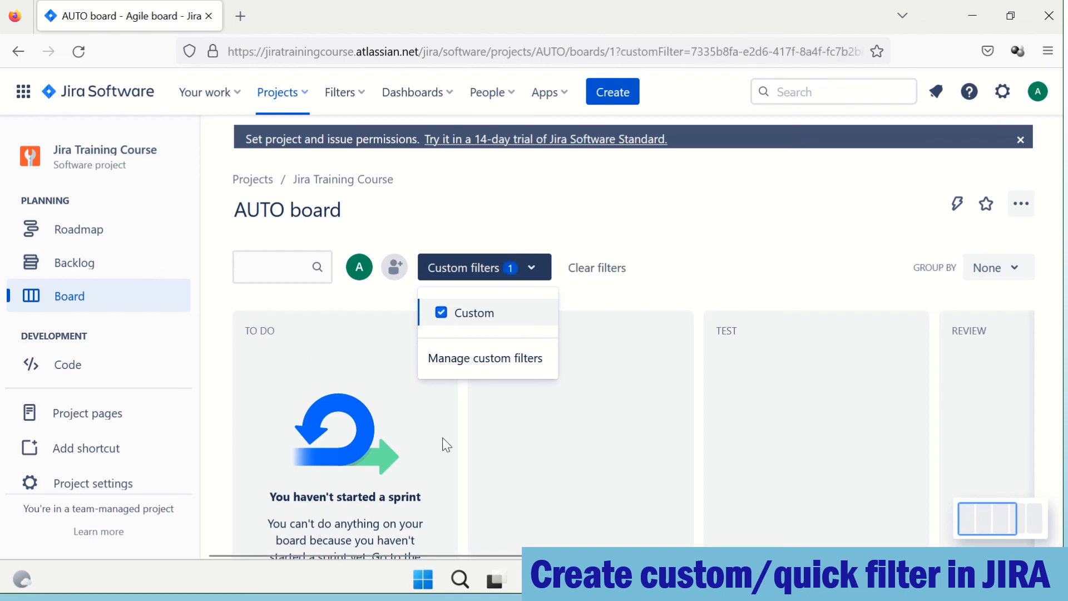
pyautogui.click(573, 447)
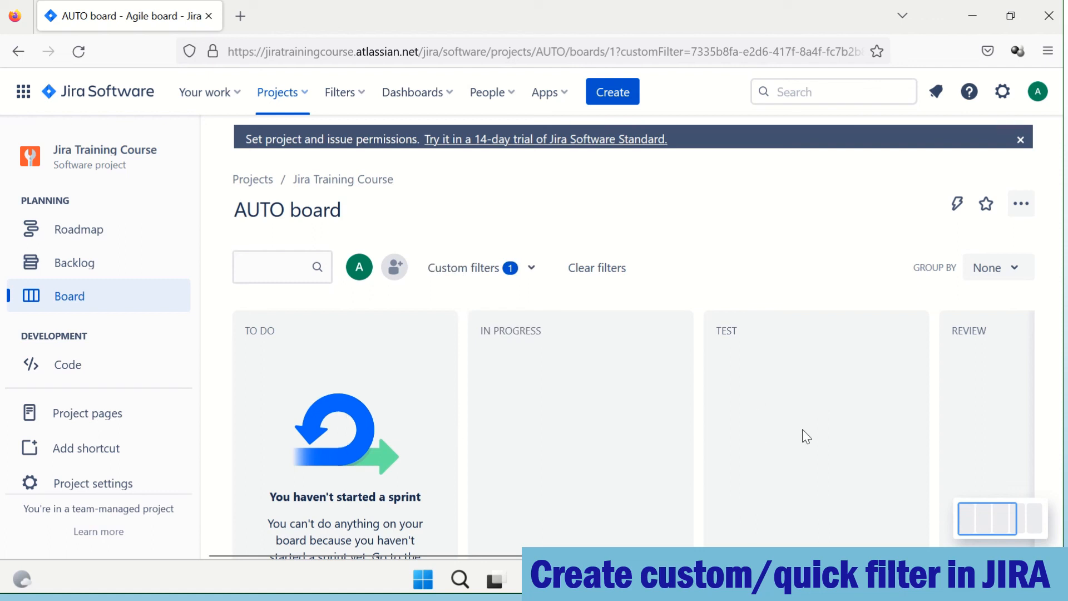
# Open custom filter management from the board's filter list, start another custom filter, and cancel it
pyautogui.click(531, 269)
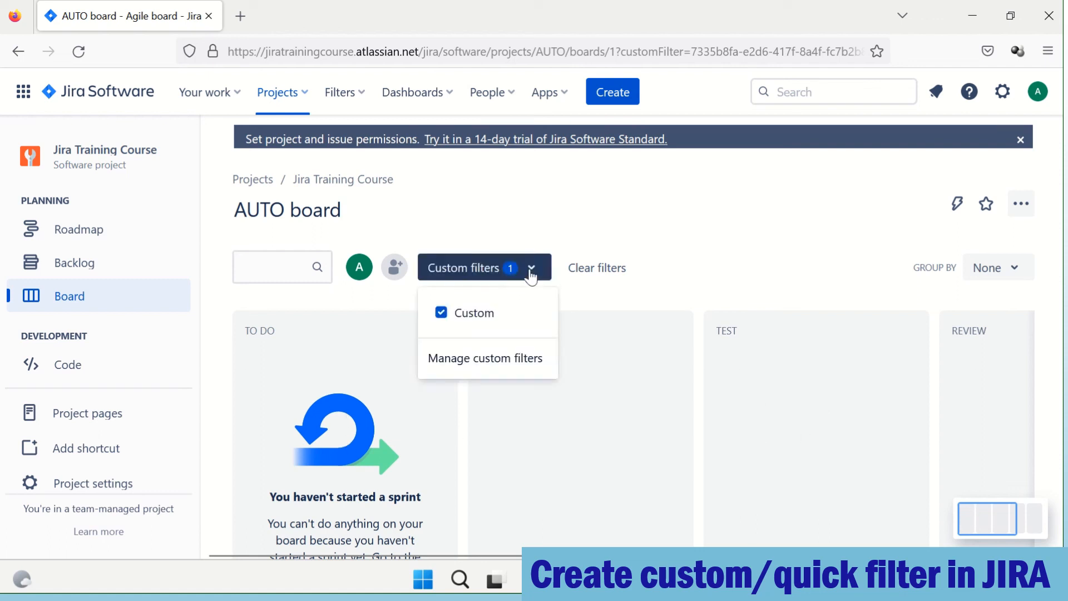
pyautogui.click(476, 365)
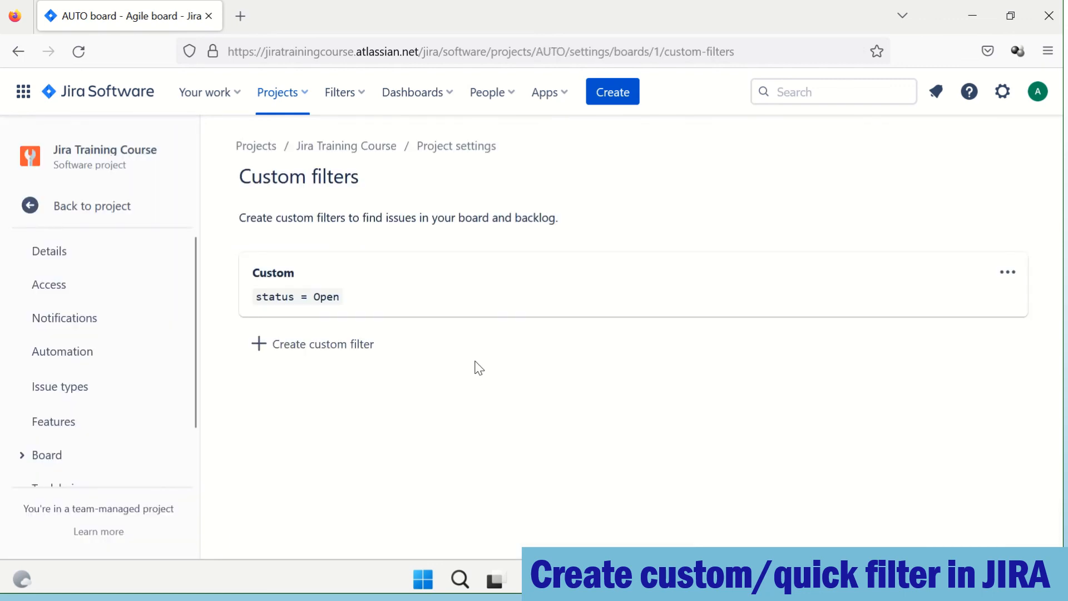
pyautogui.click(259, 350)
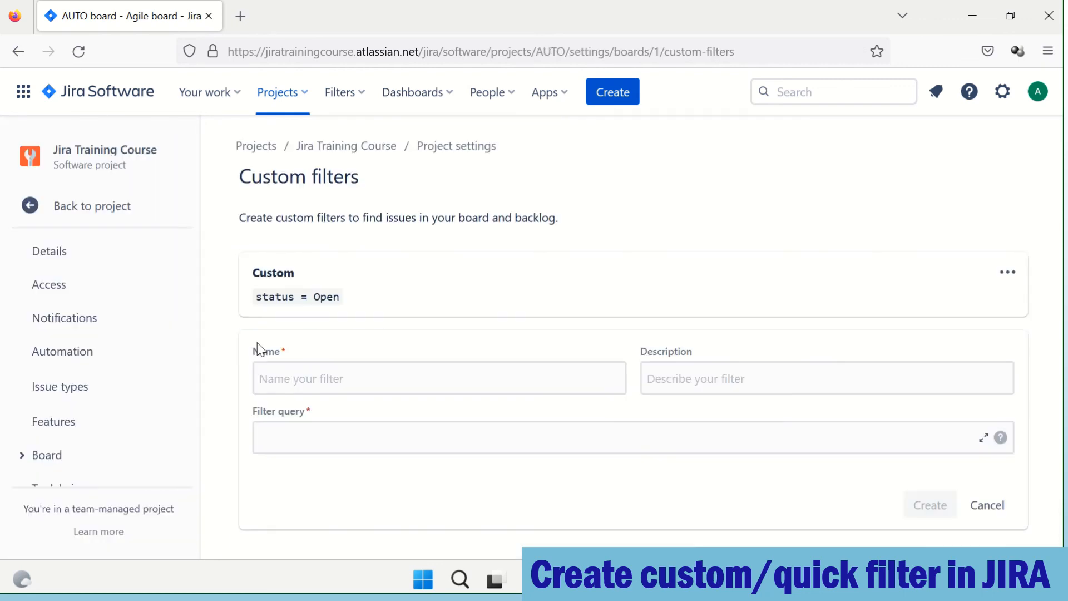
pyautogui.click(987, 505)
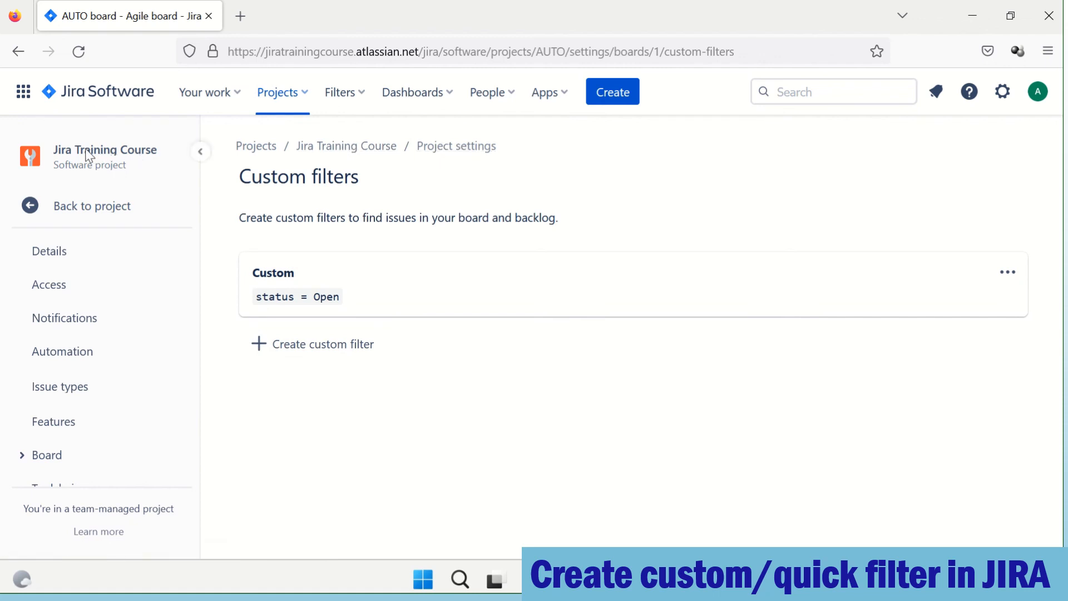
# Go back to the AUTO board, apply the Custom filter, and clear it again
pyautogui.click(80, 205)
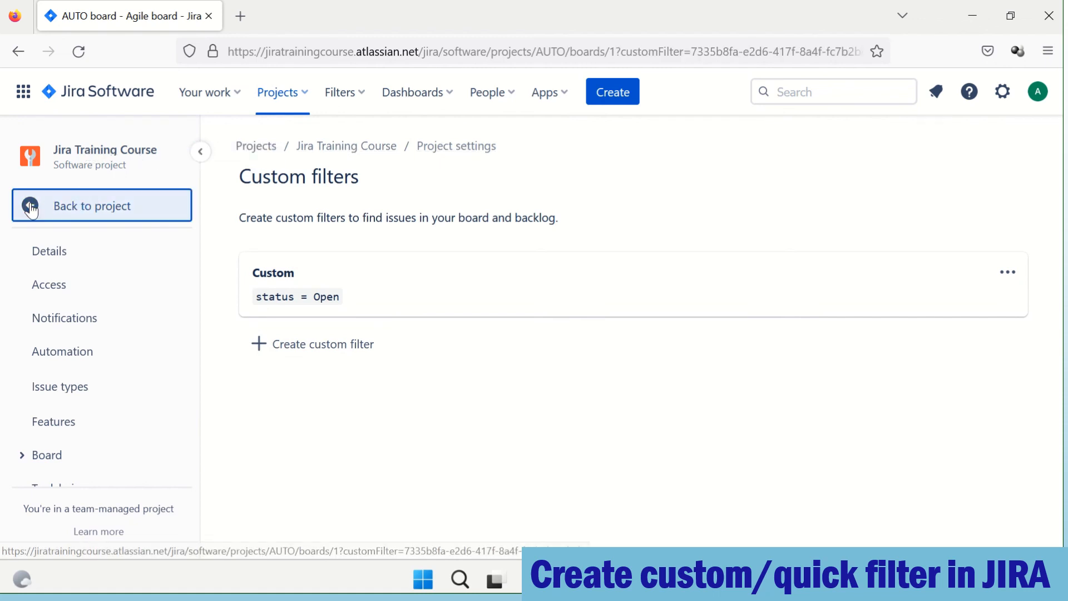
pyautogui.click(64, 304)
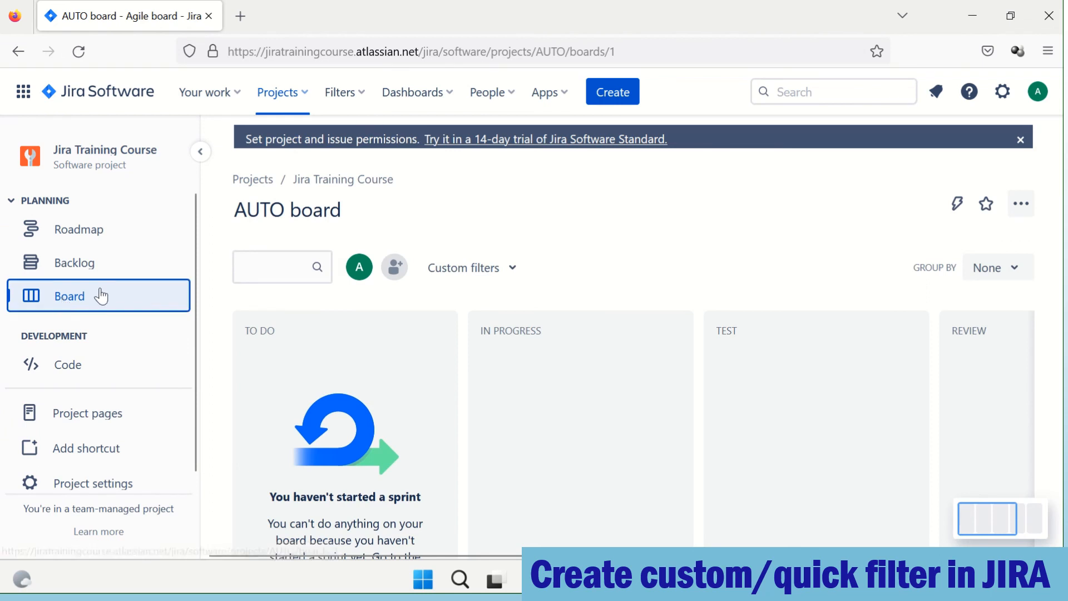
pyautogui.click(513, 269)
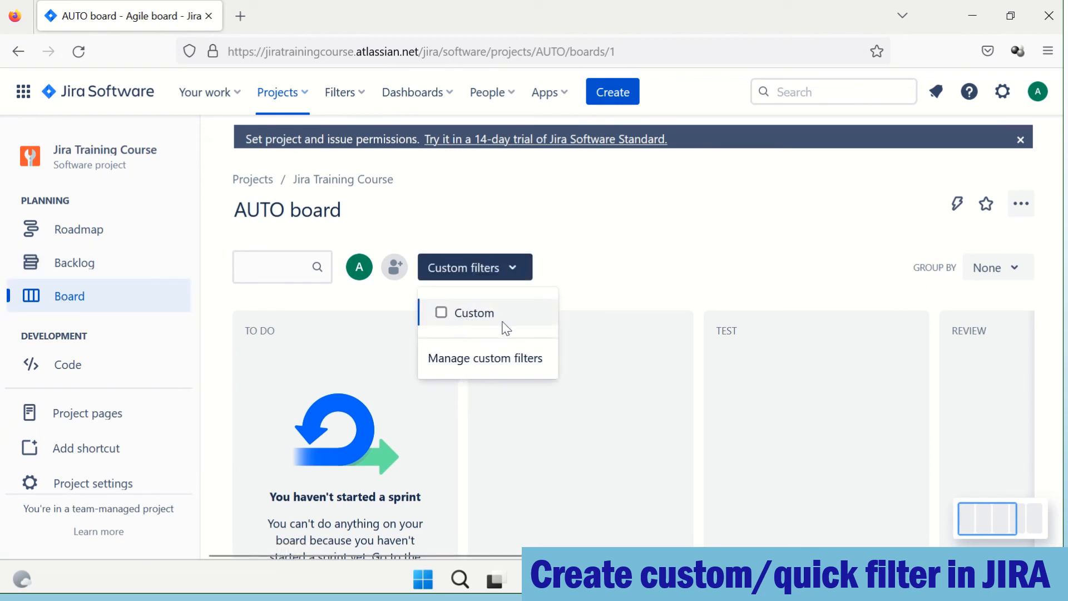
pyautogui.click(443, 315)
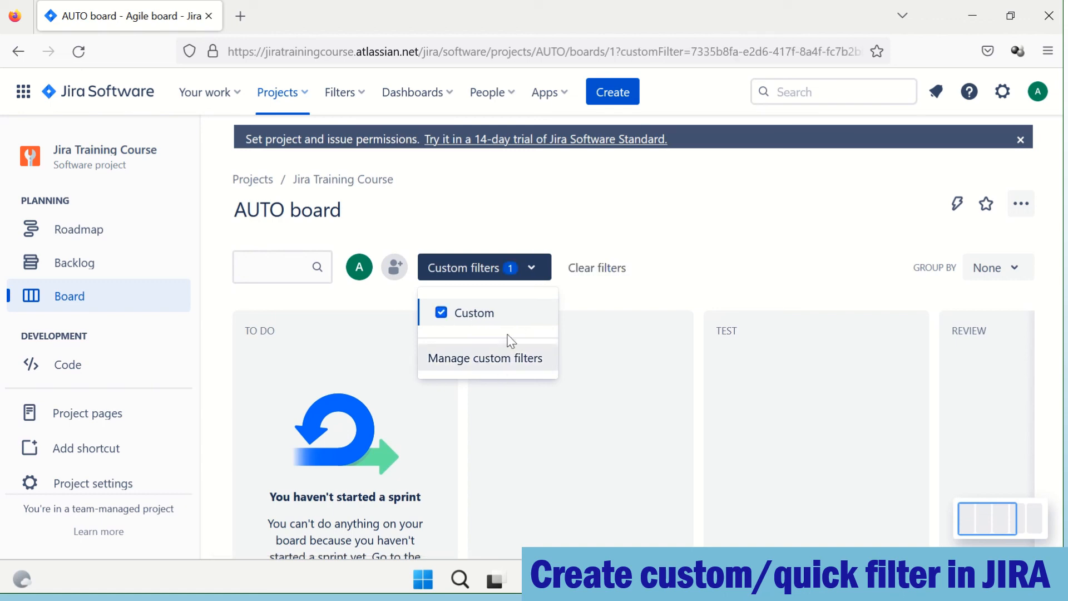
pyautogui.click(442, 315)
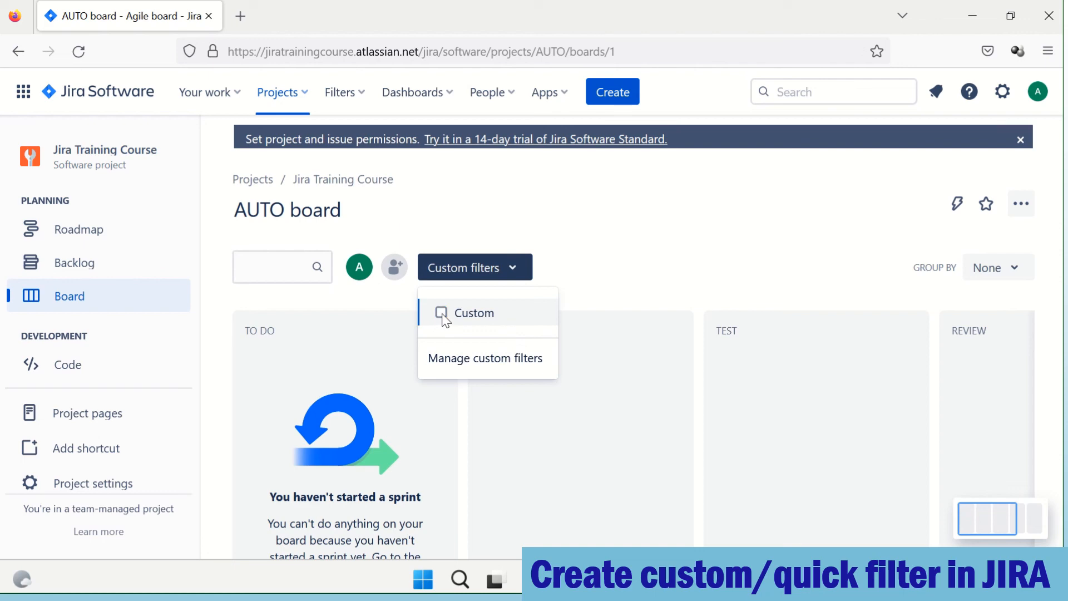
pyautogui.click(698, 206)
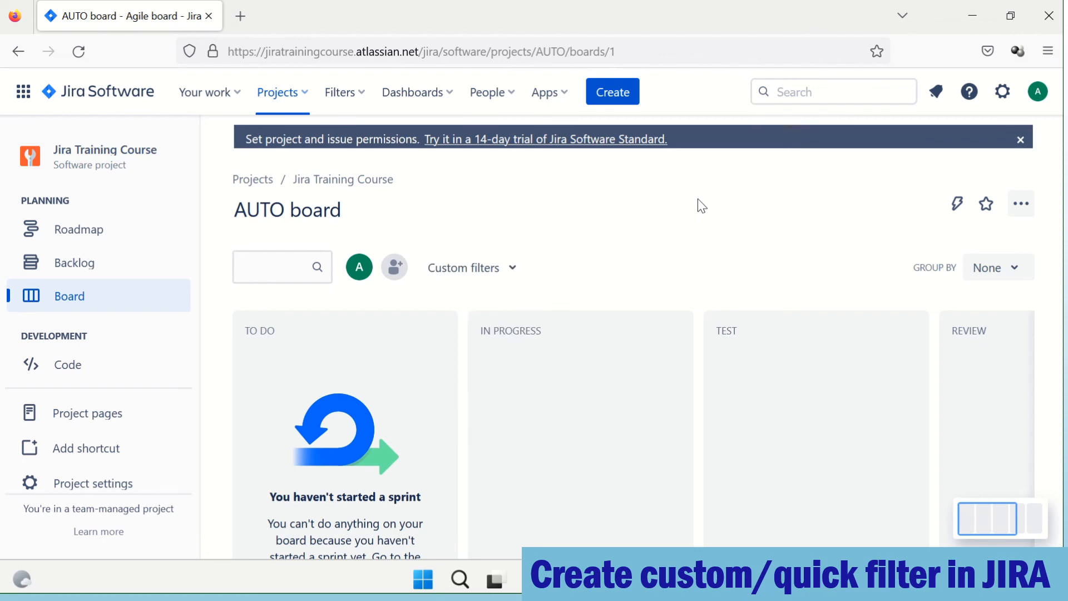